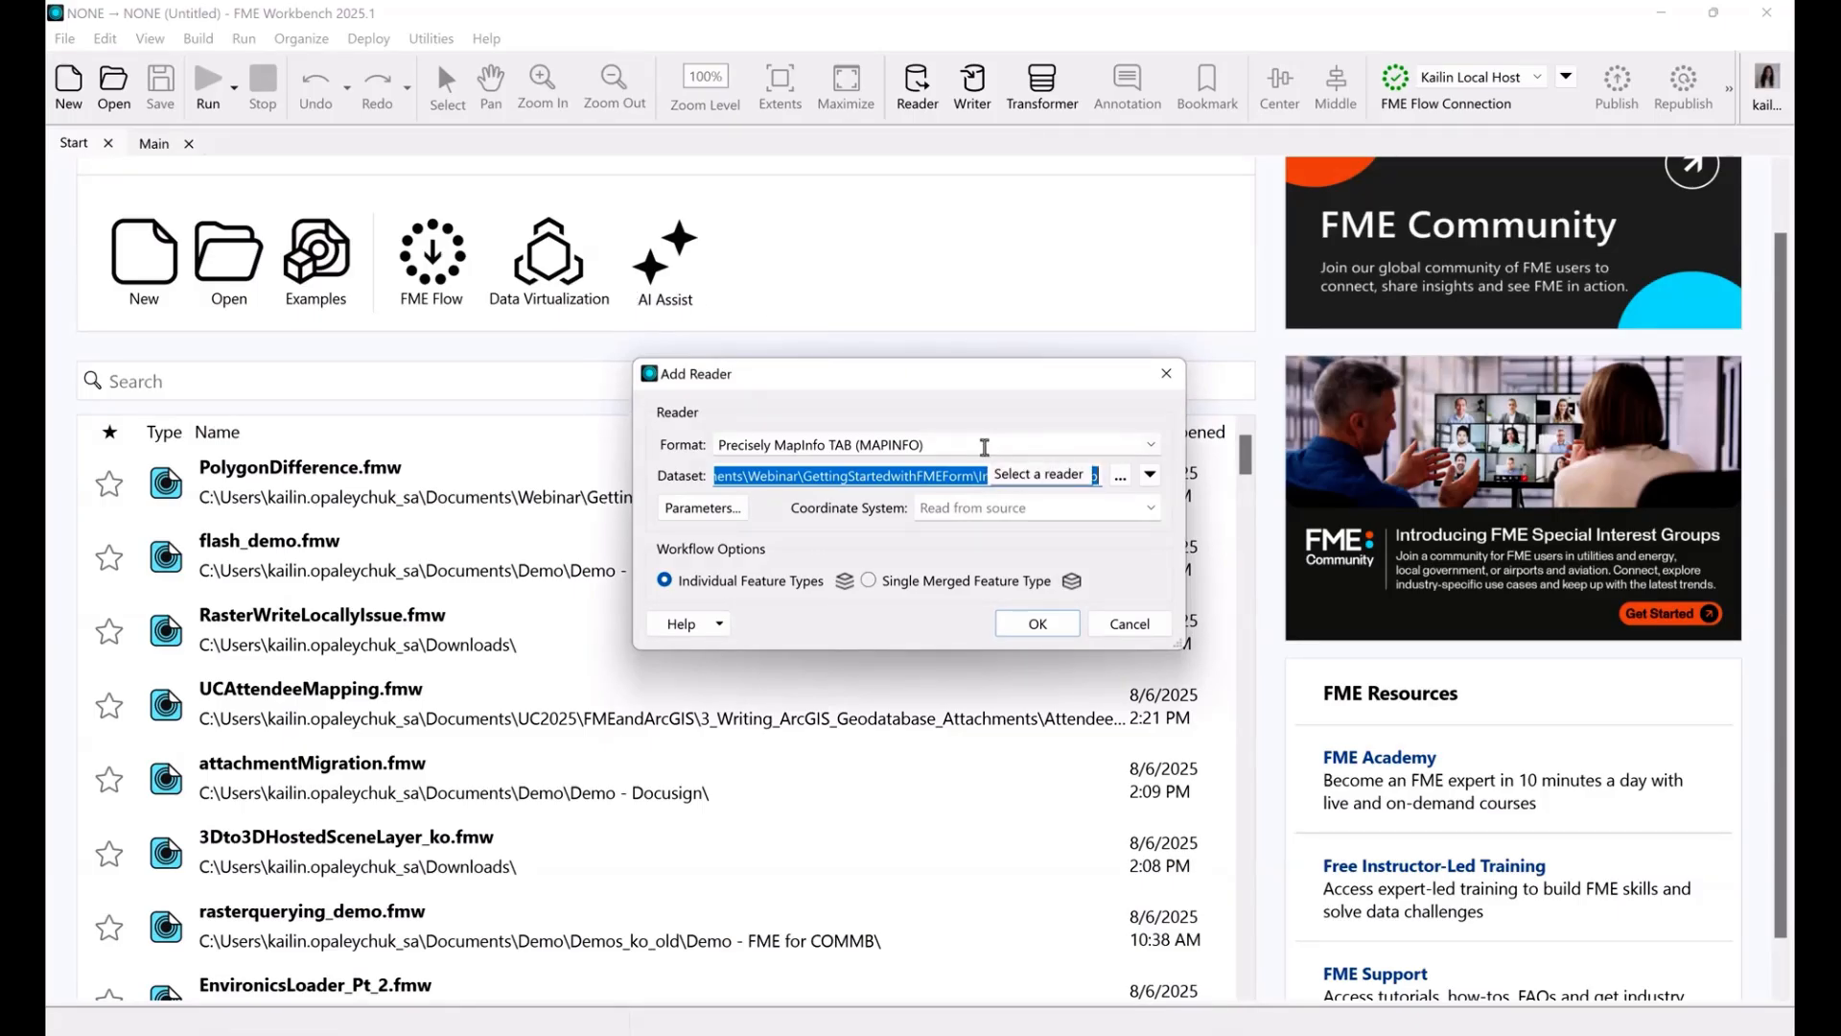
Step: Review the format, dataset path and available coordinate systems for the new Parks.tab reader, keeping the coordinate system read from source
left_click(984, 447)
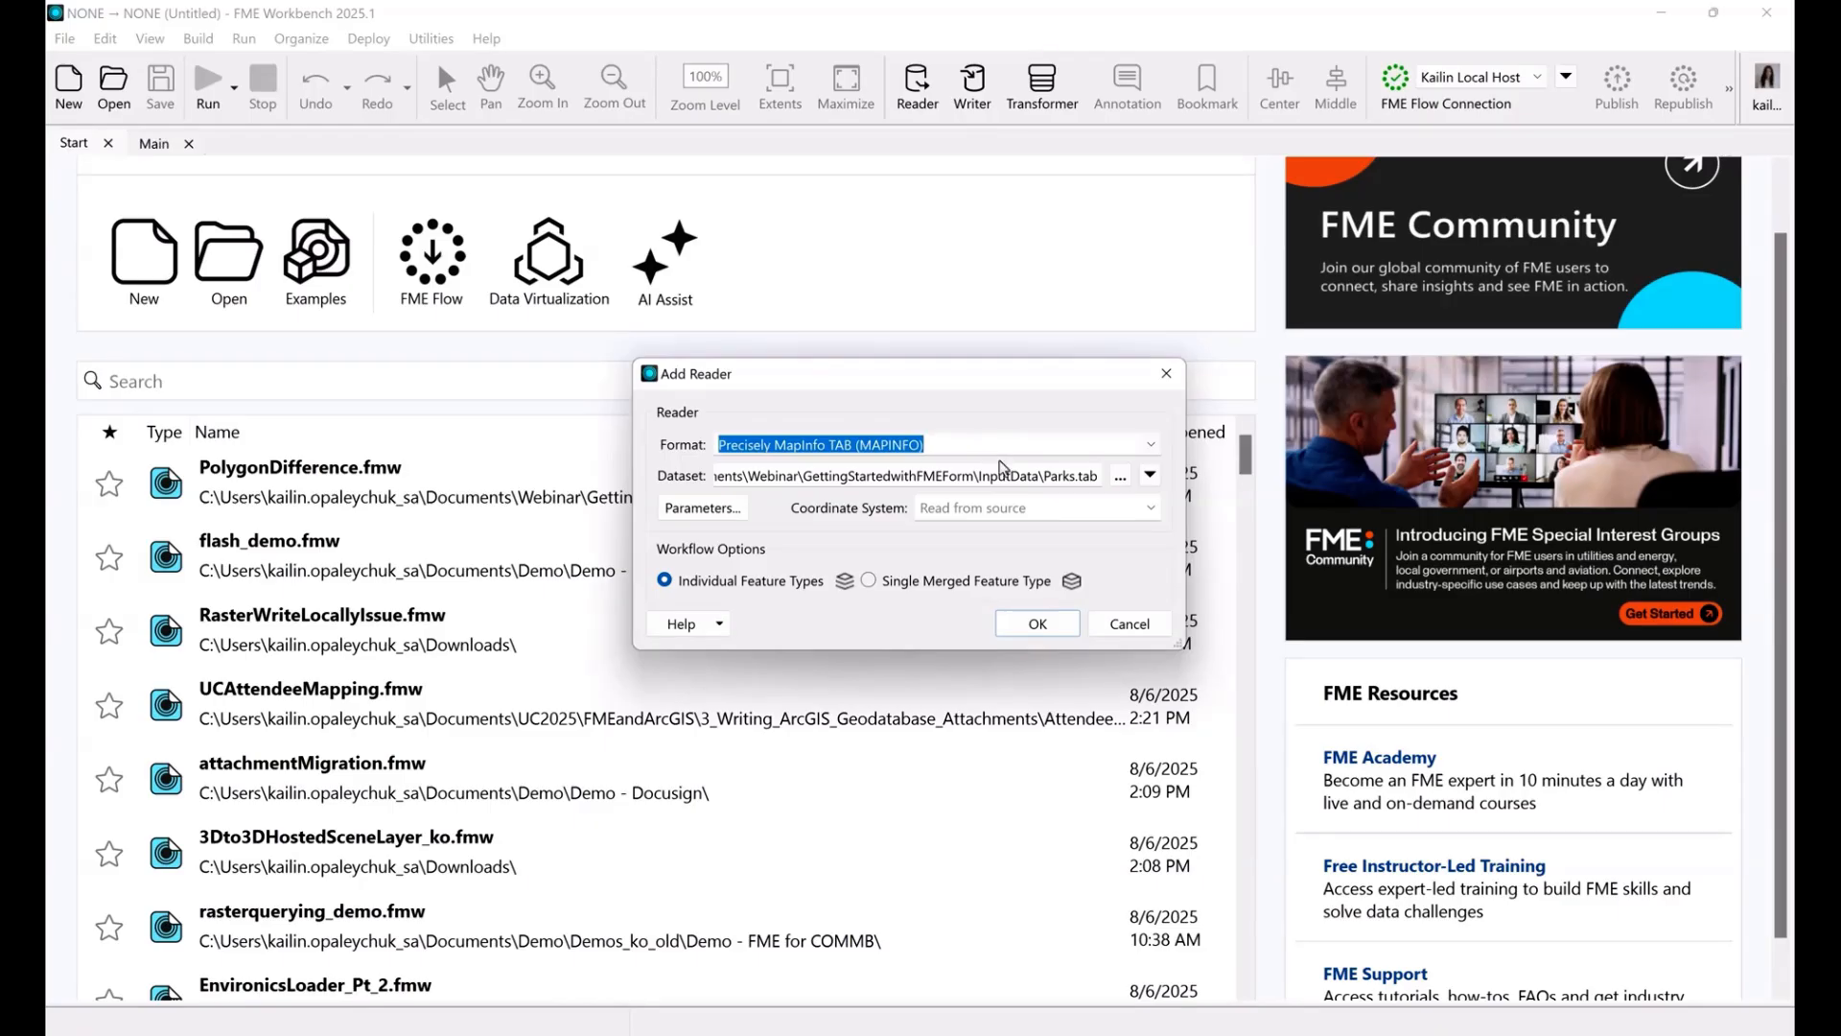
left_click(1073, 476)
double_click(1086, 476)
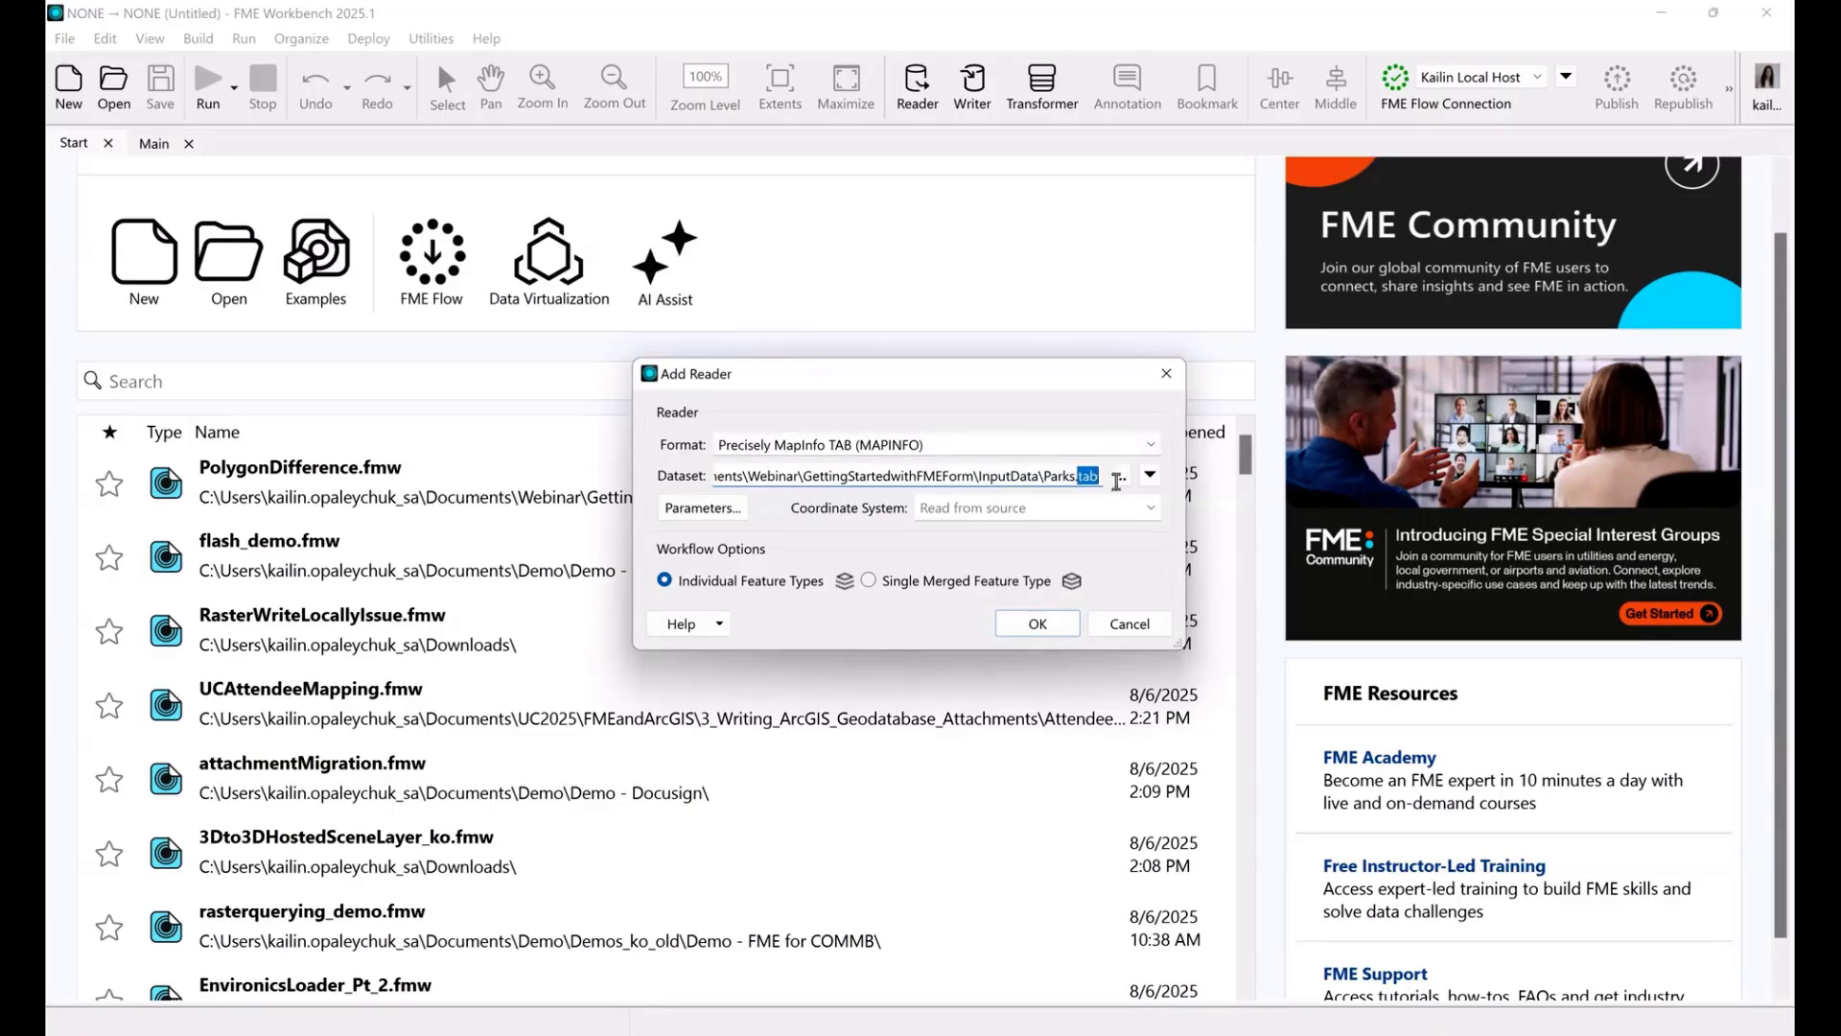
left_click(1007, 514)
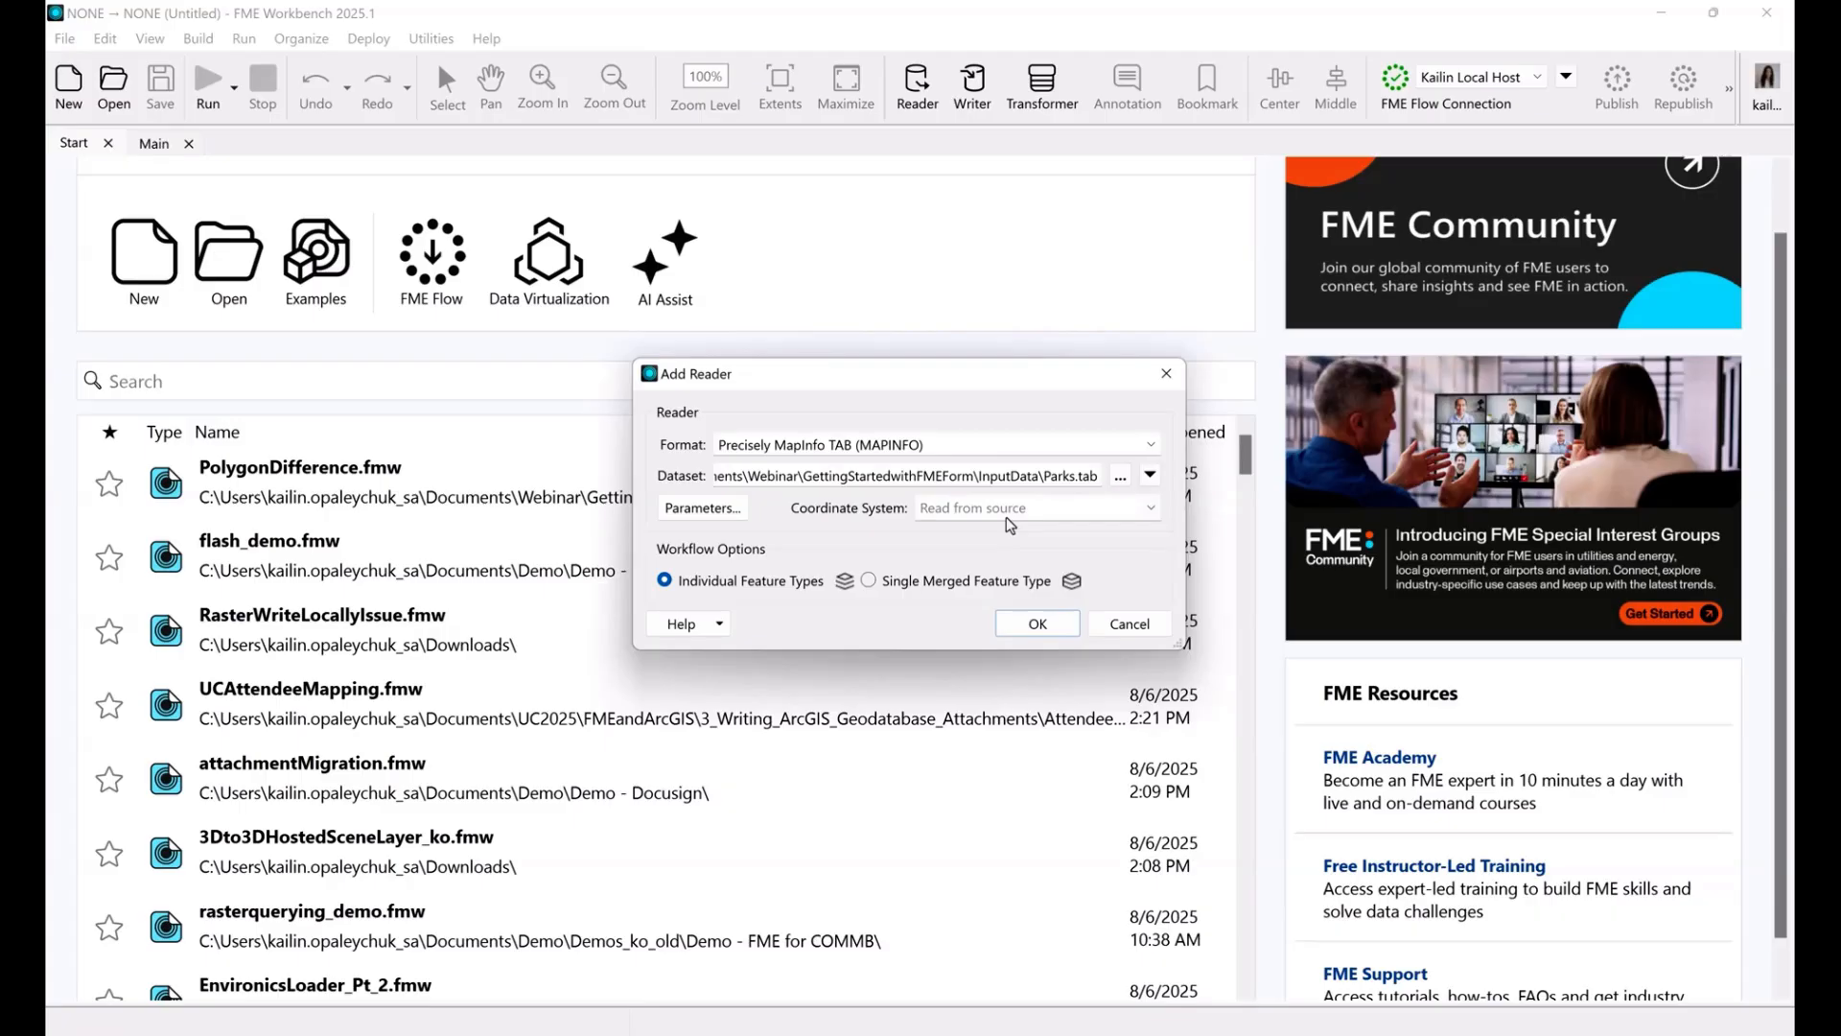
left_click(1152, 508)
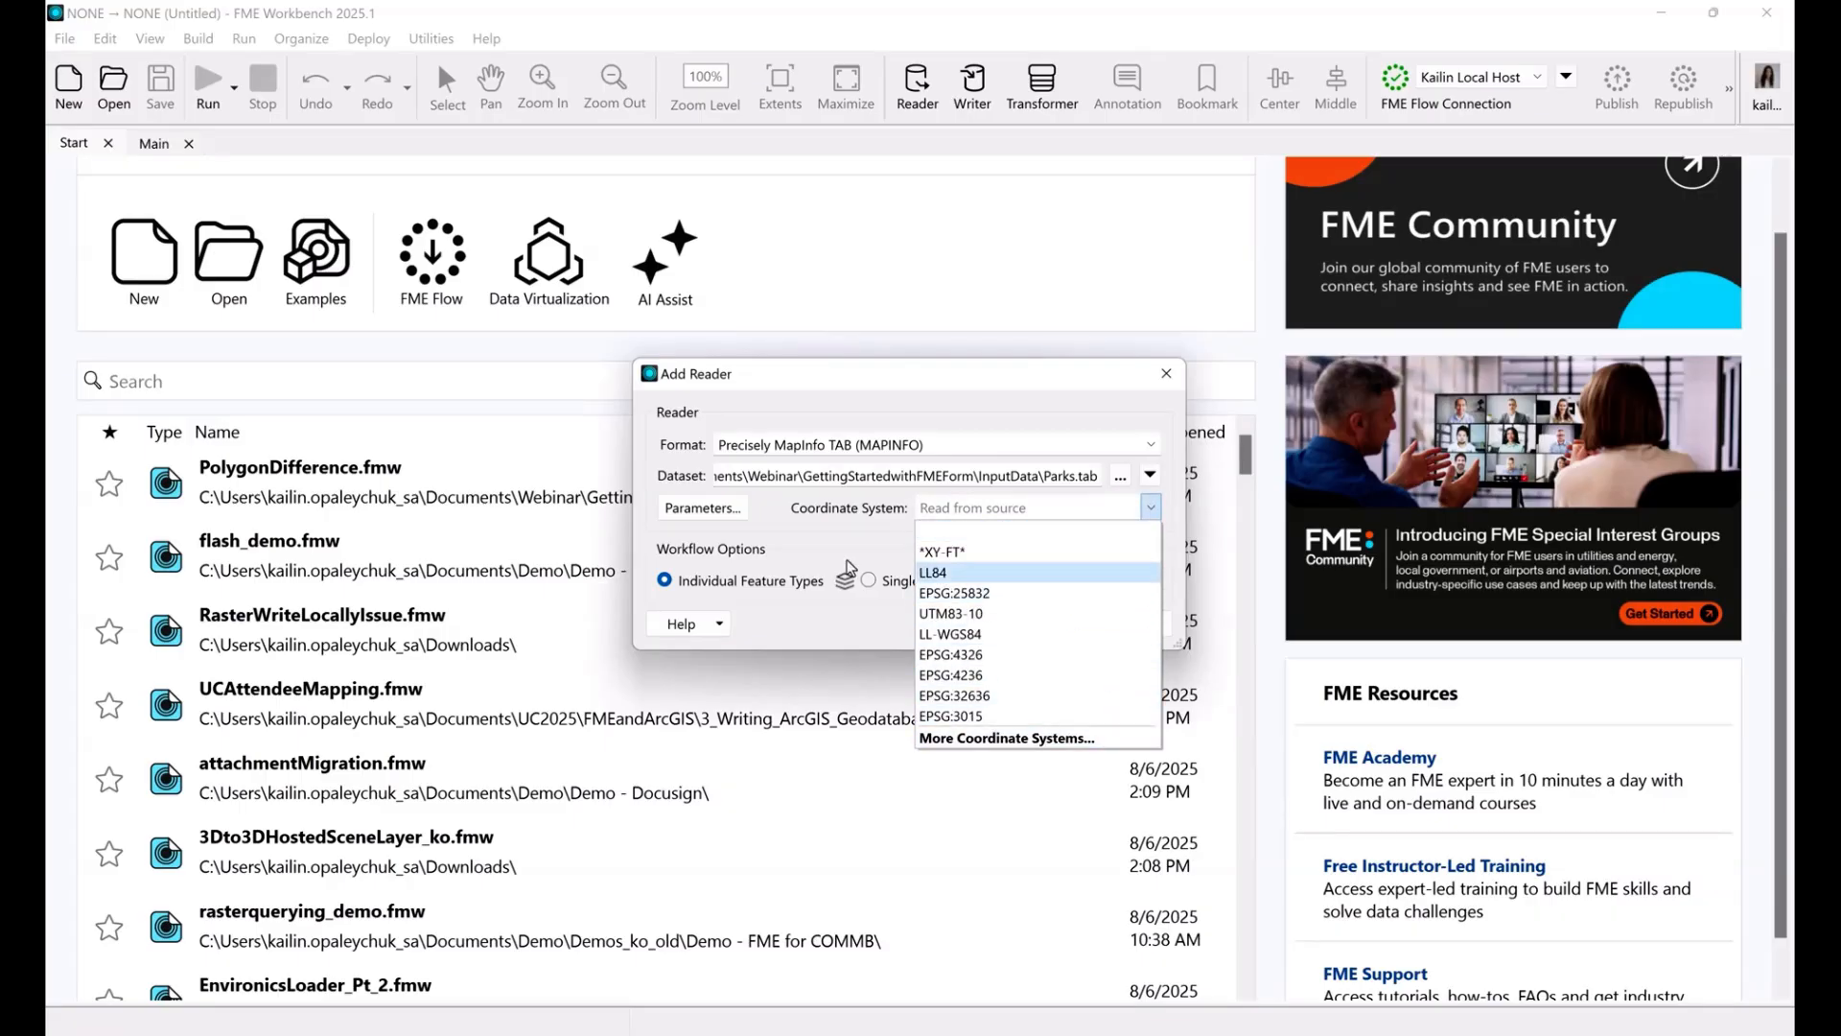
left_click(880, 558)
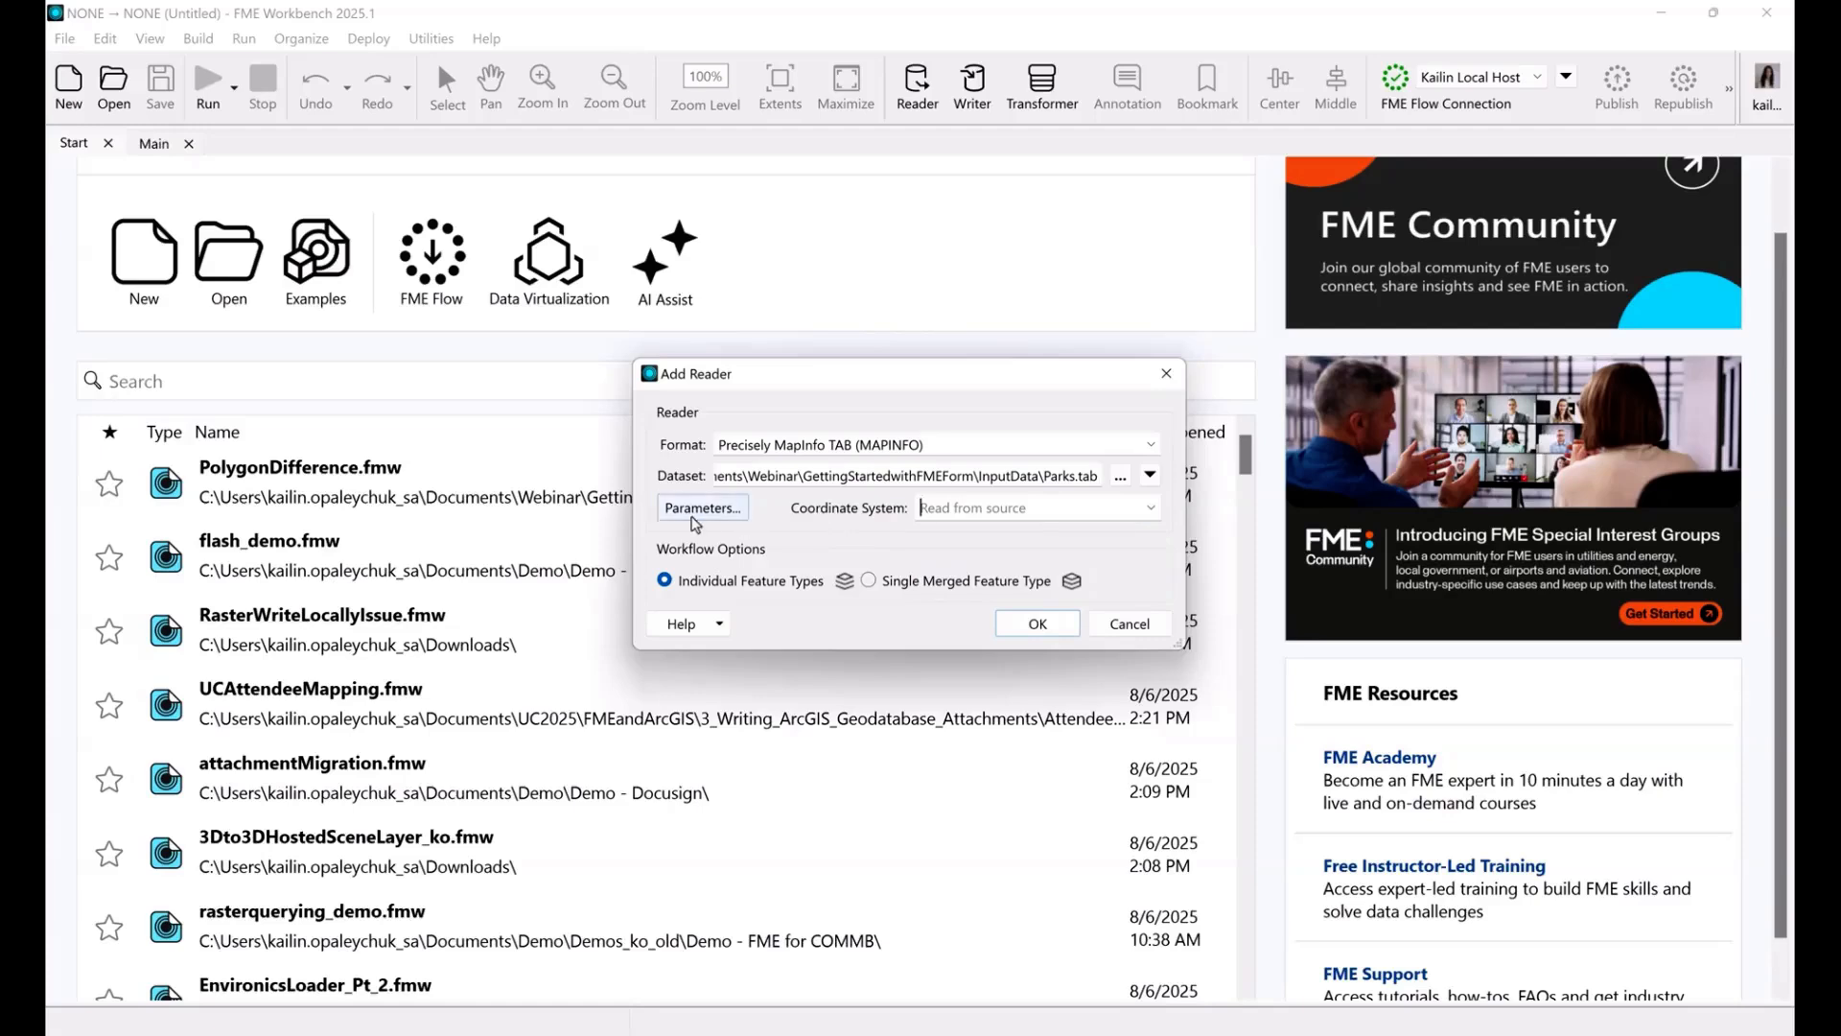
Step: Examine the MapInfo TAB reader parameters, including the schema attributes and search envelope settings, and dismiss them without changes
left_click_drag(758, 380, 485, 369)
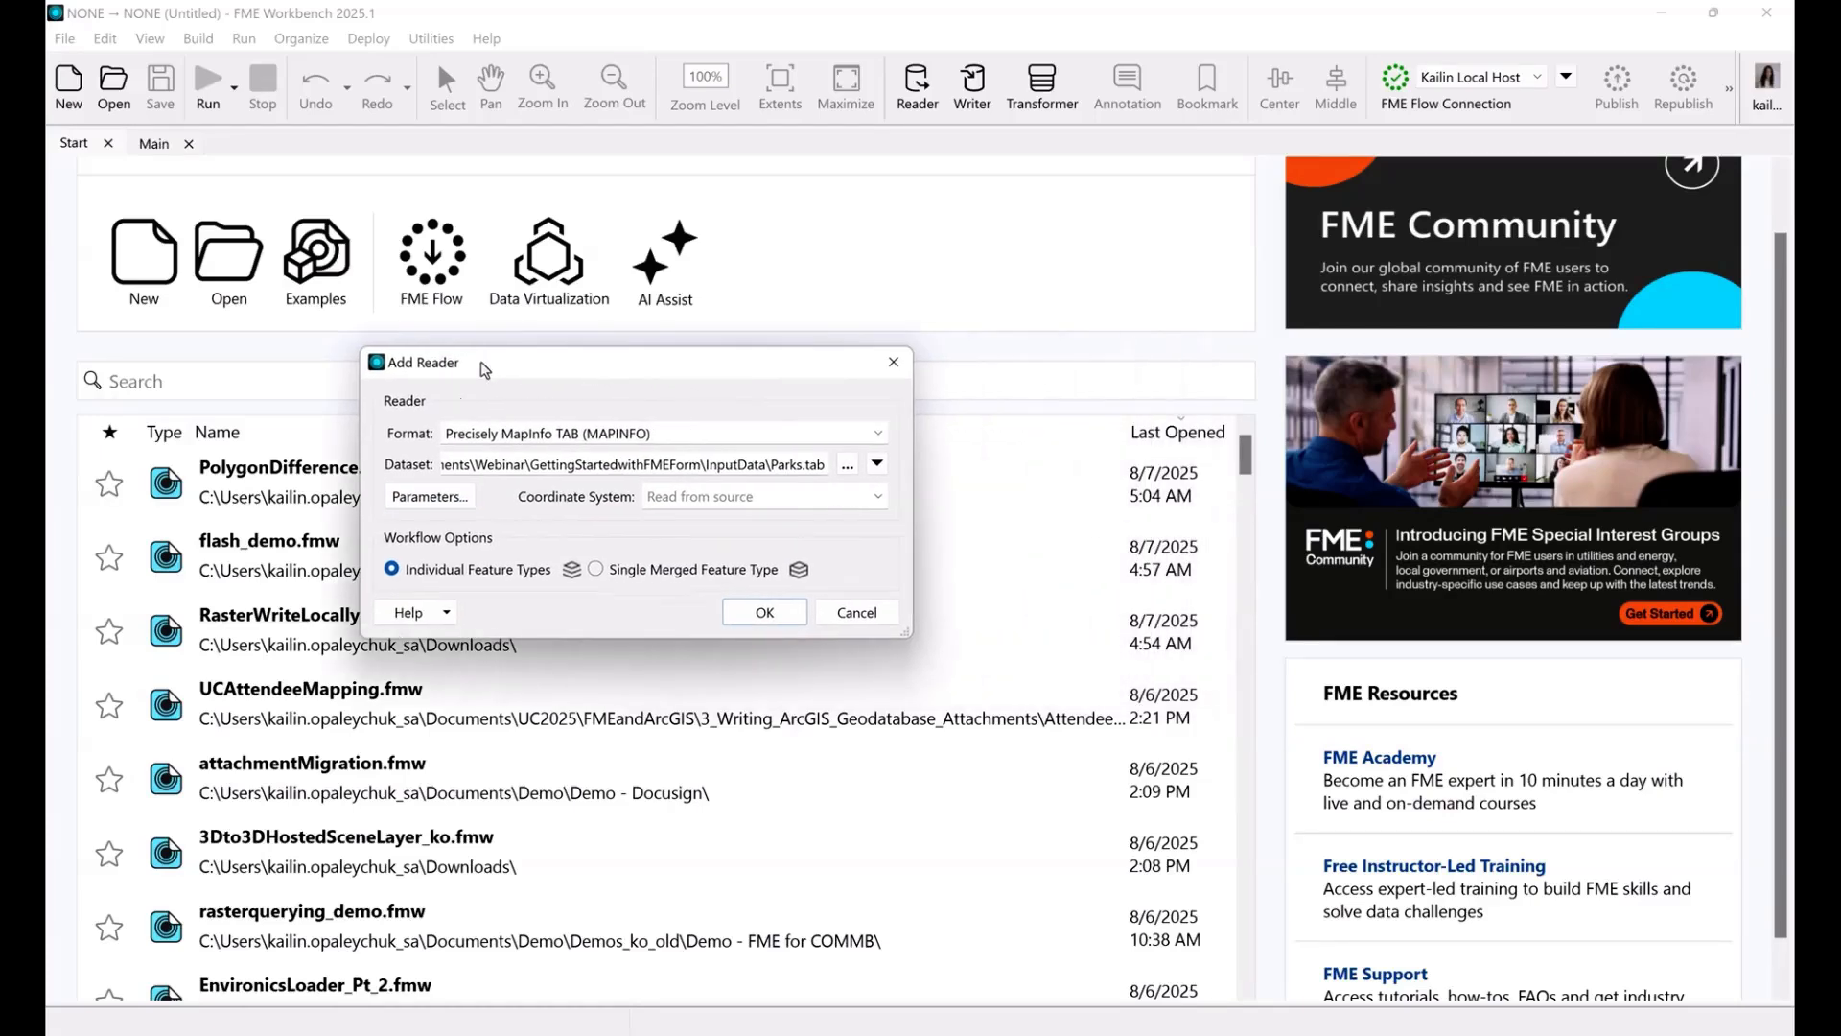
left_click(479, 498)
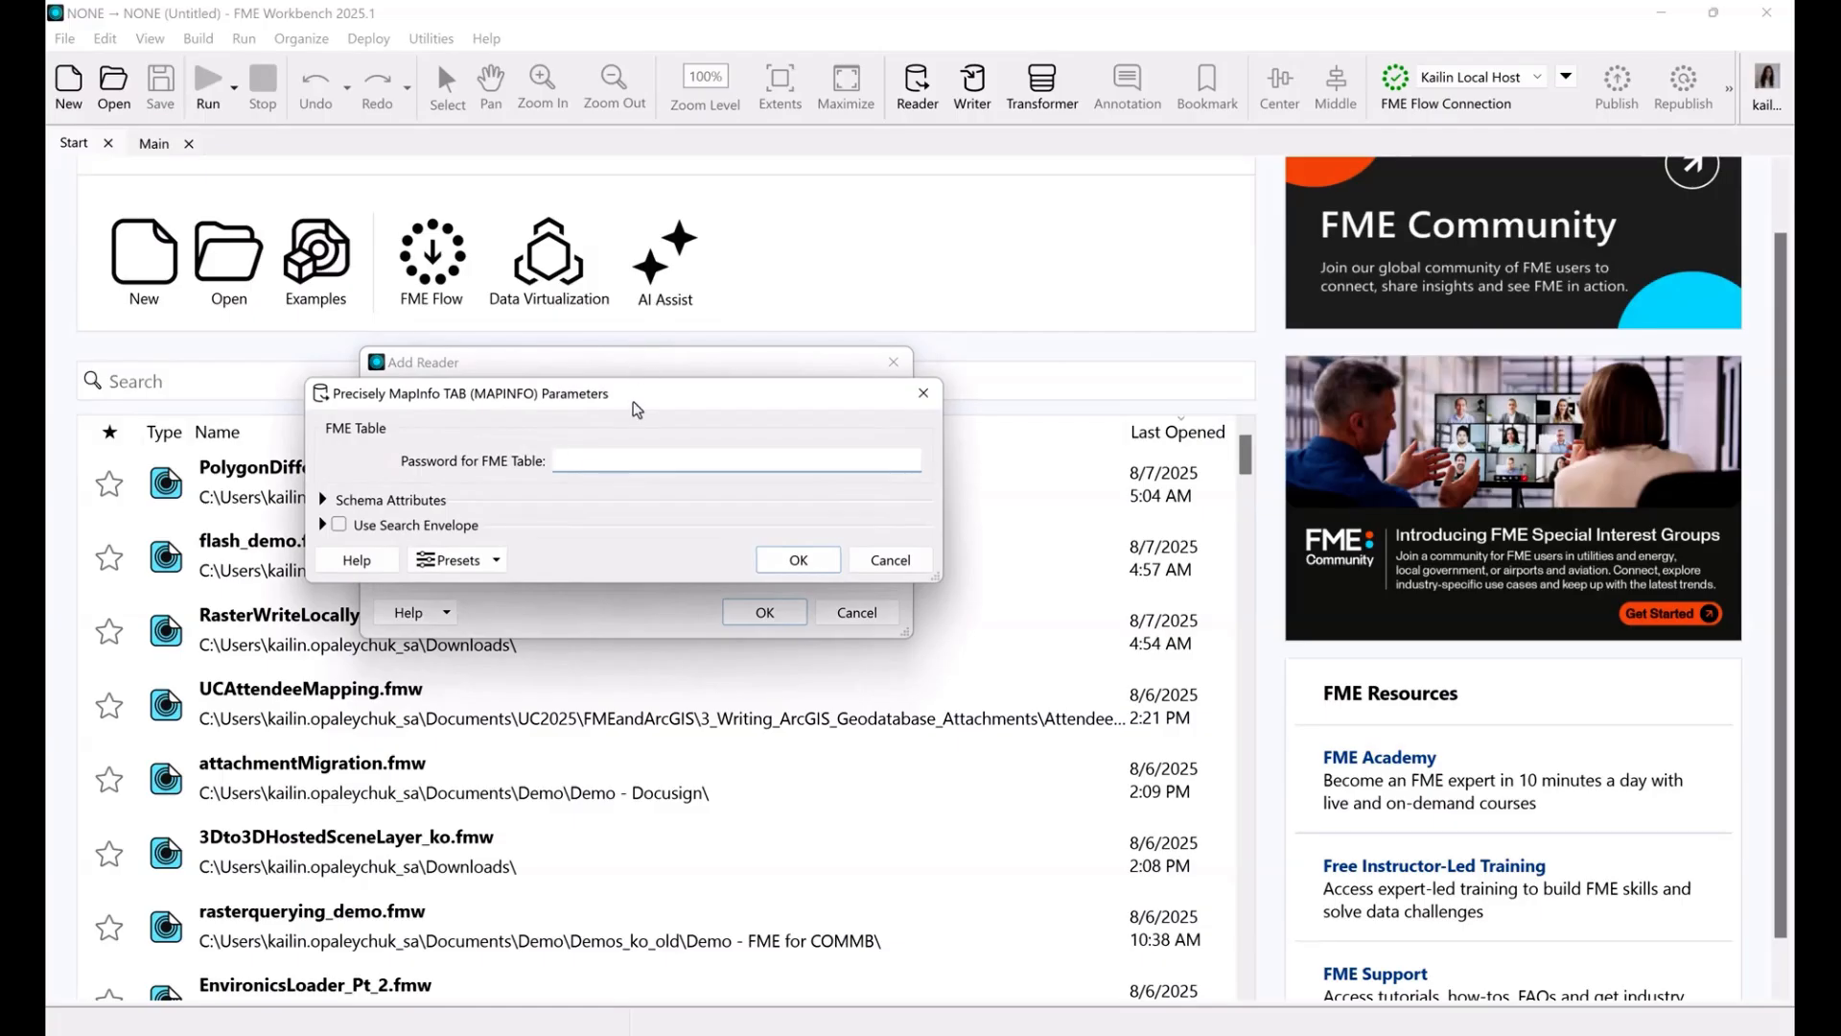
left_click_drag(637, 410, 1232, 374)
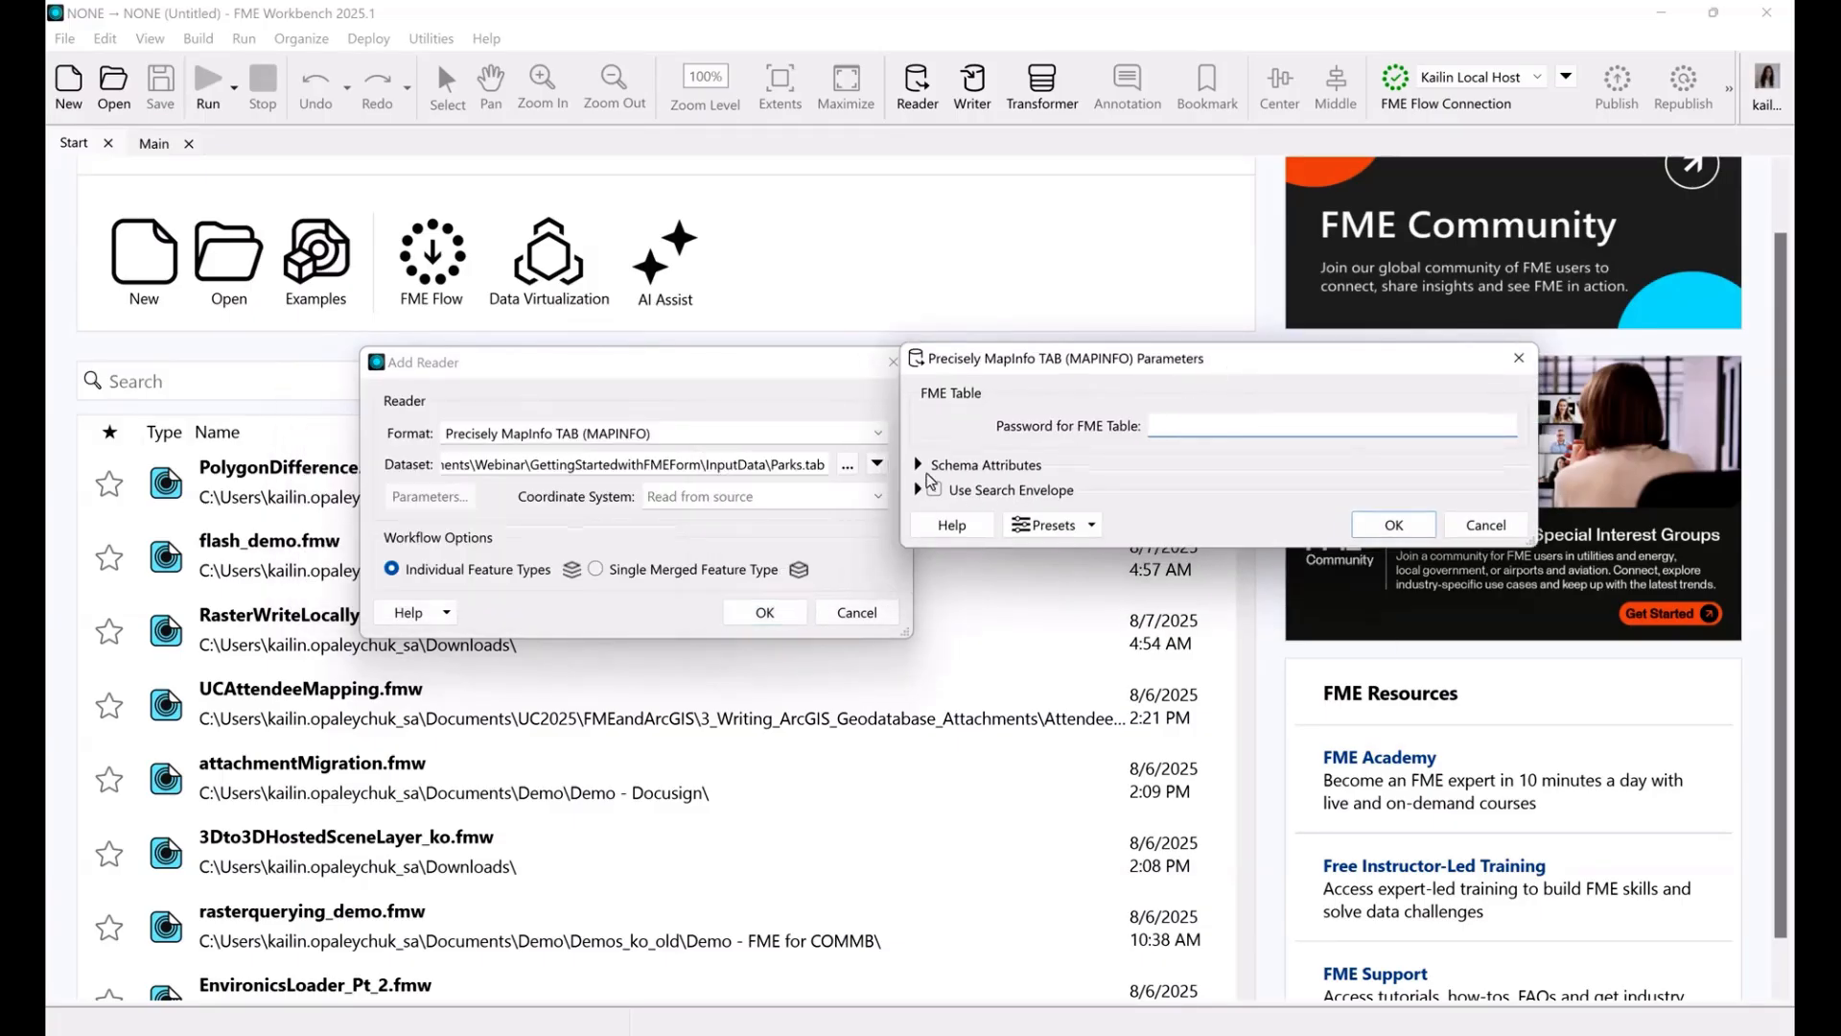
left_click(920, 465)
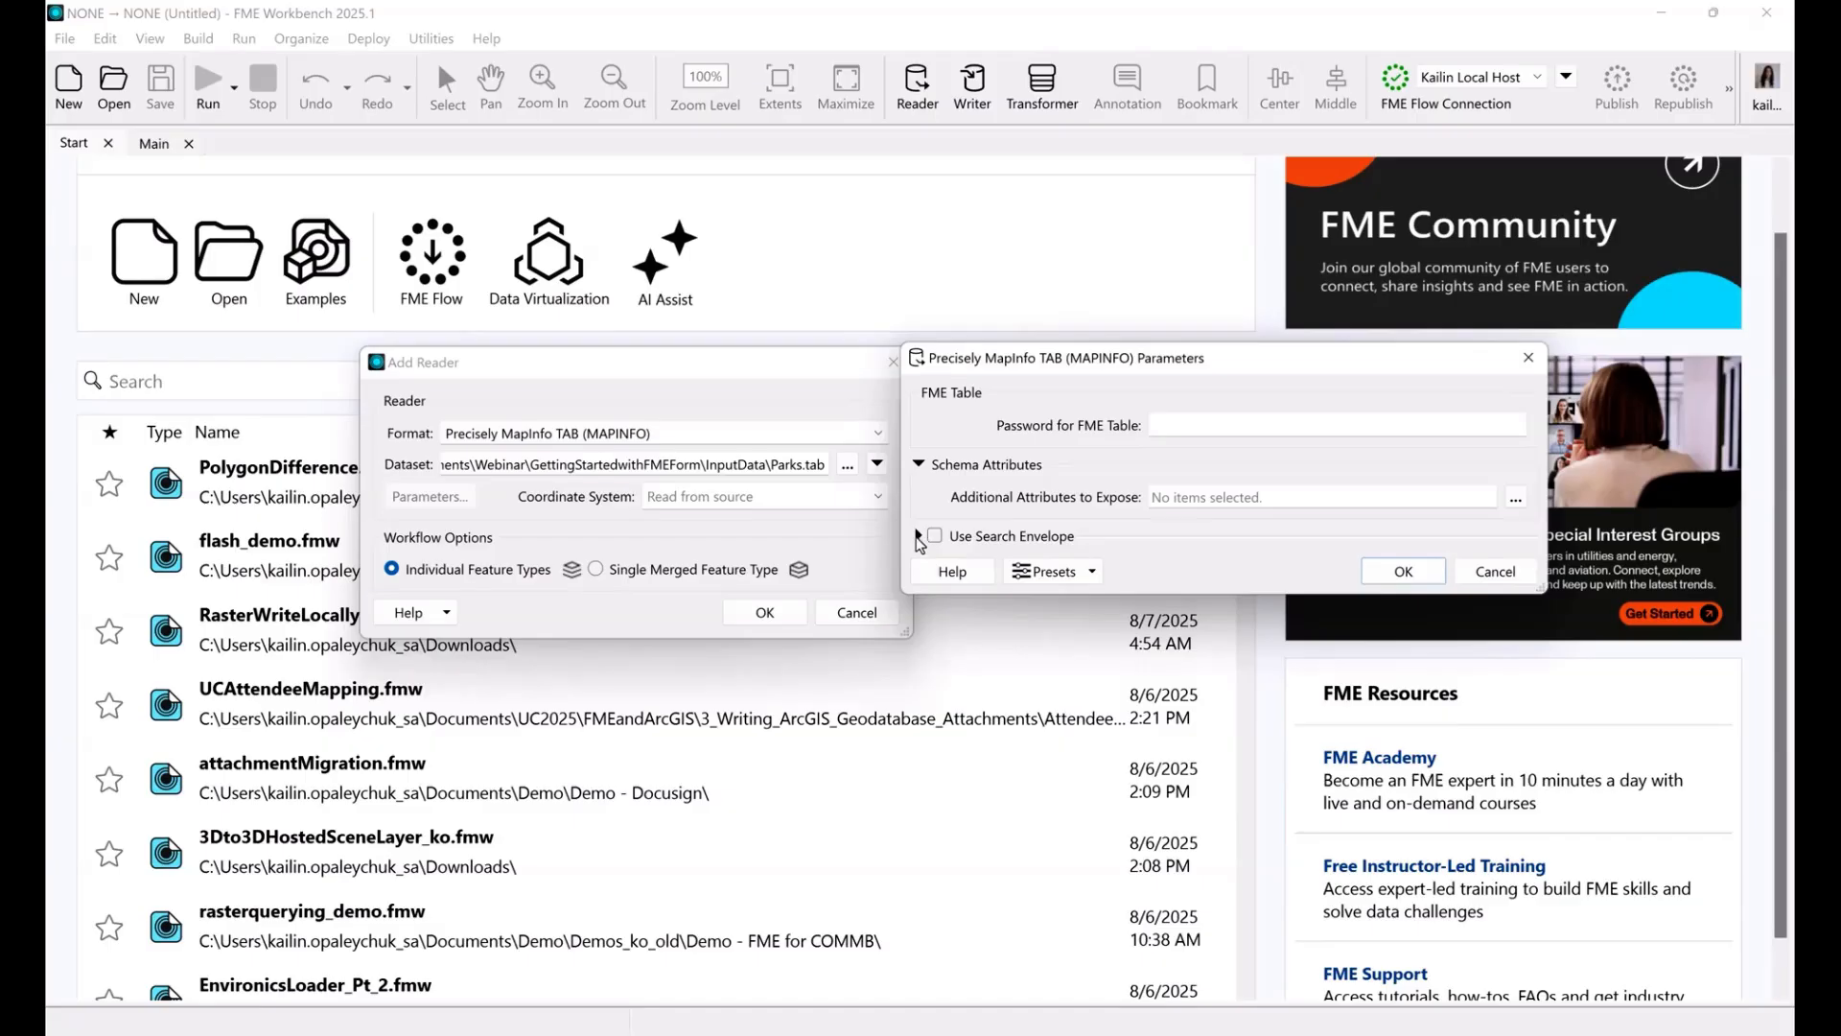
left_click(918, 537)
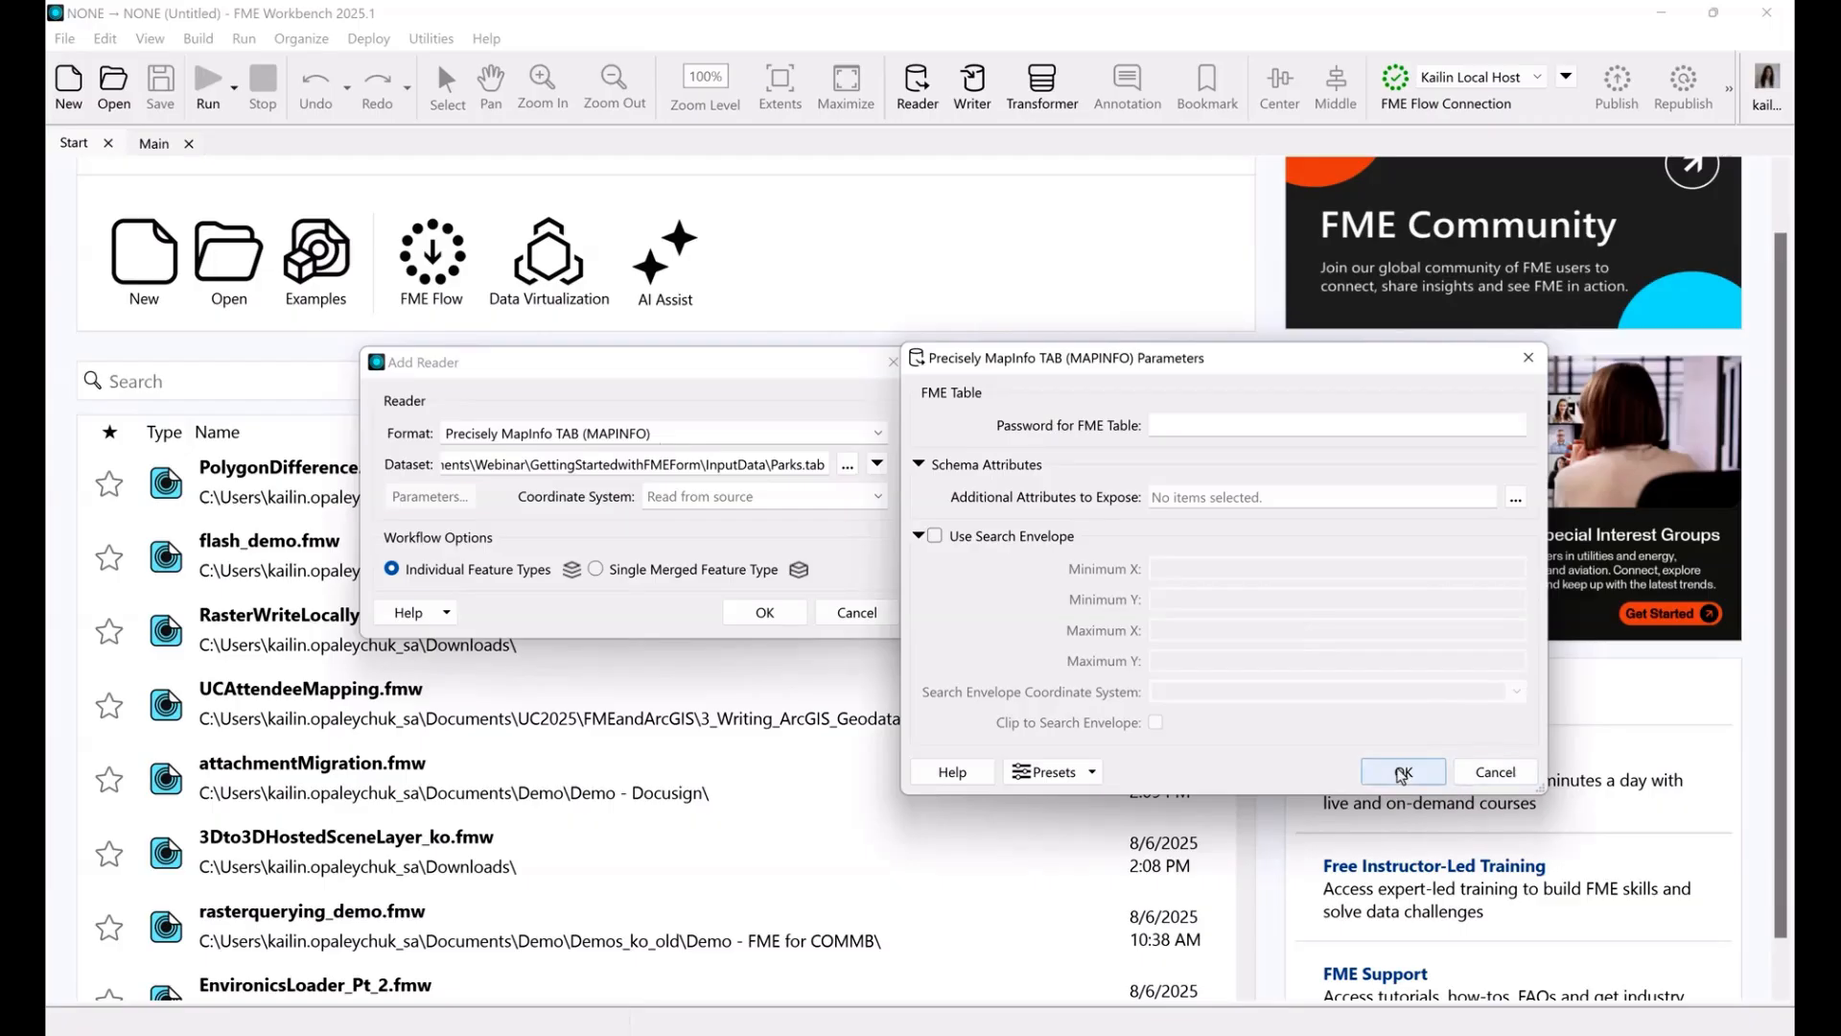
left_click(1477, 775)
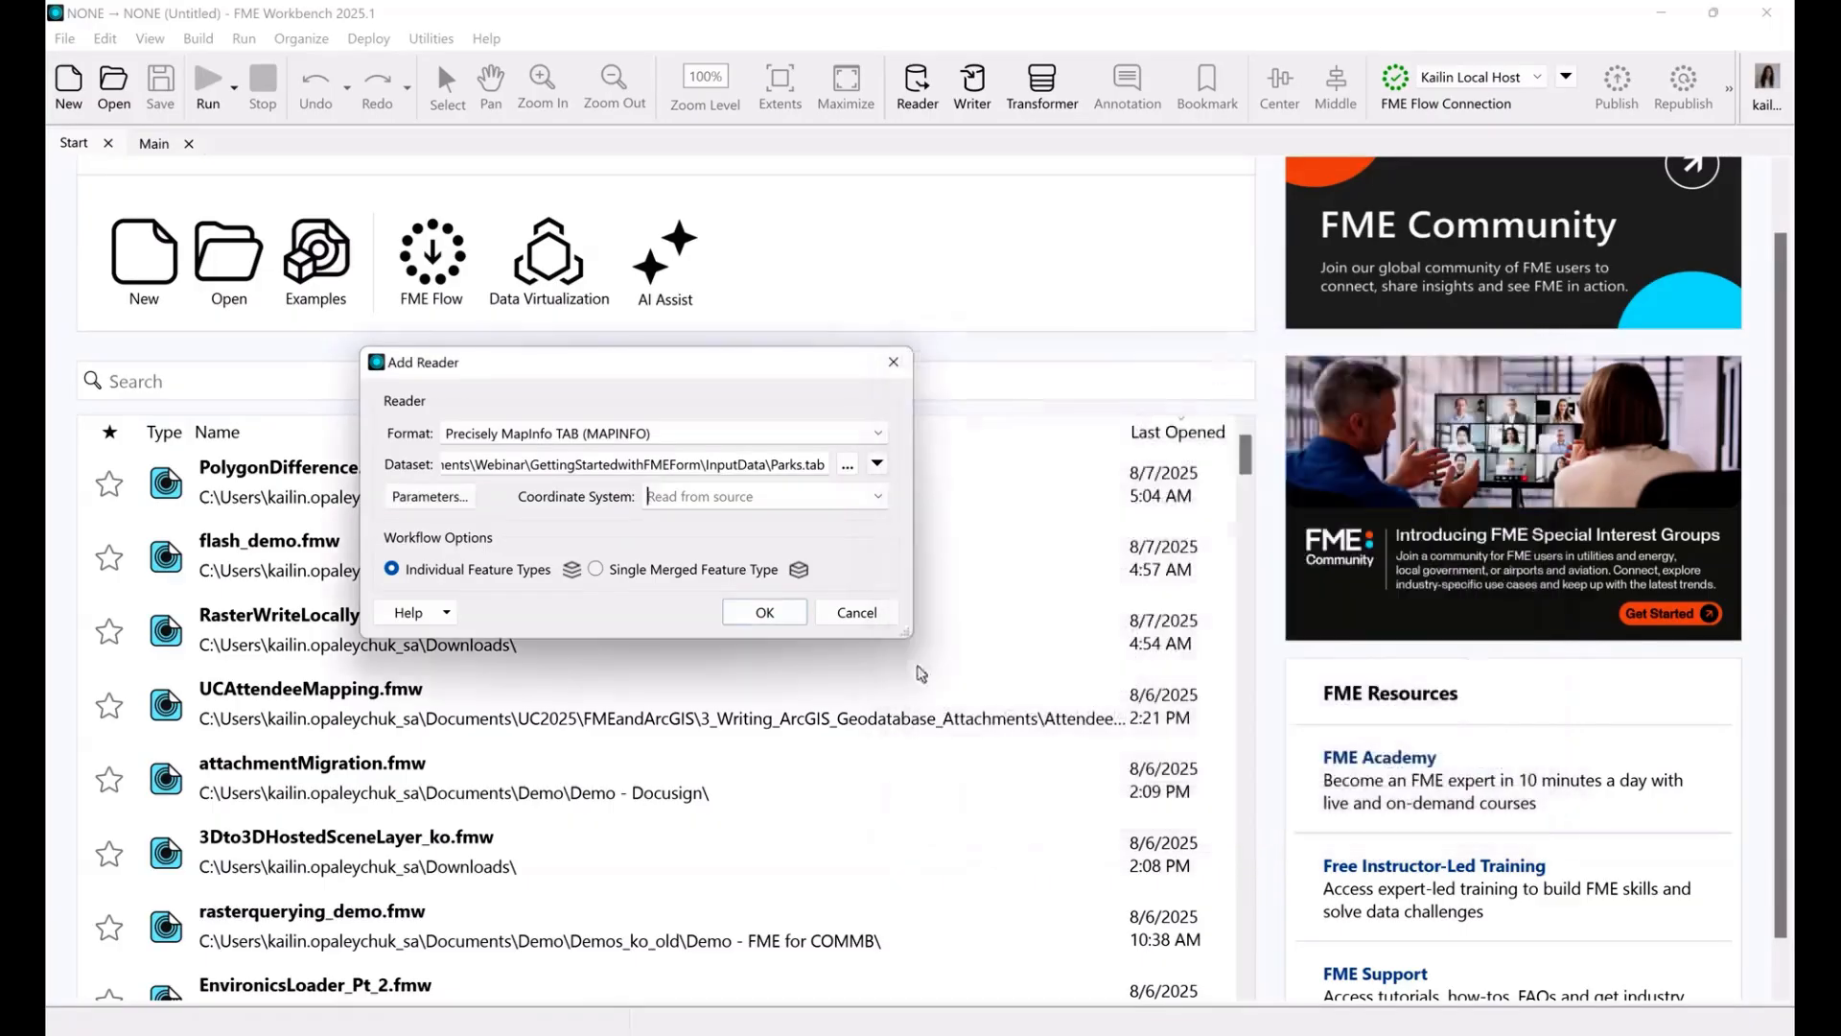
Step: Add the Parks.tab reader with individual feature types, and expand the Parks feature type's attributes on the canvas
left_click(764, 613)
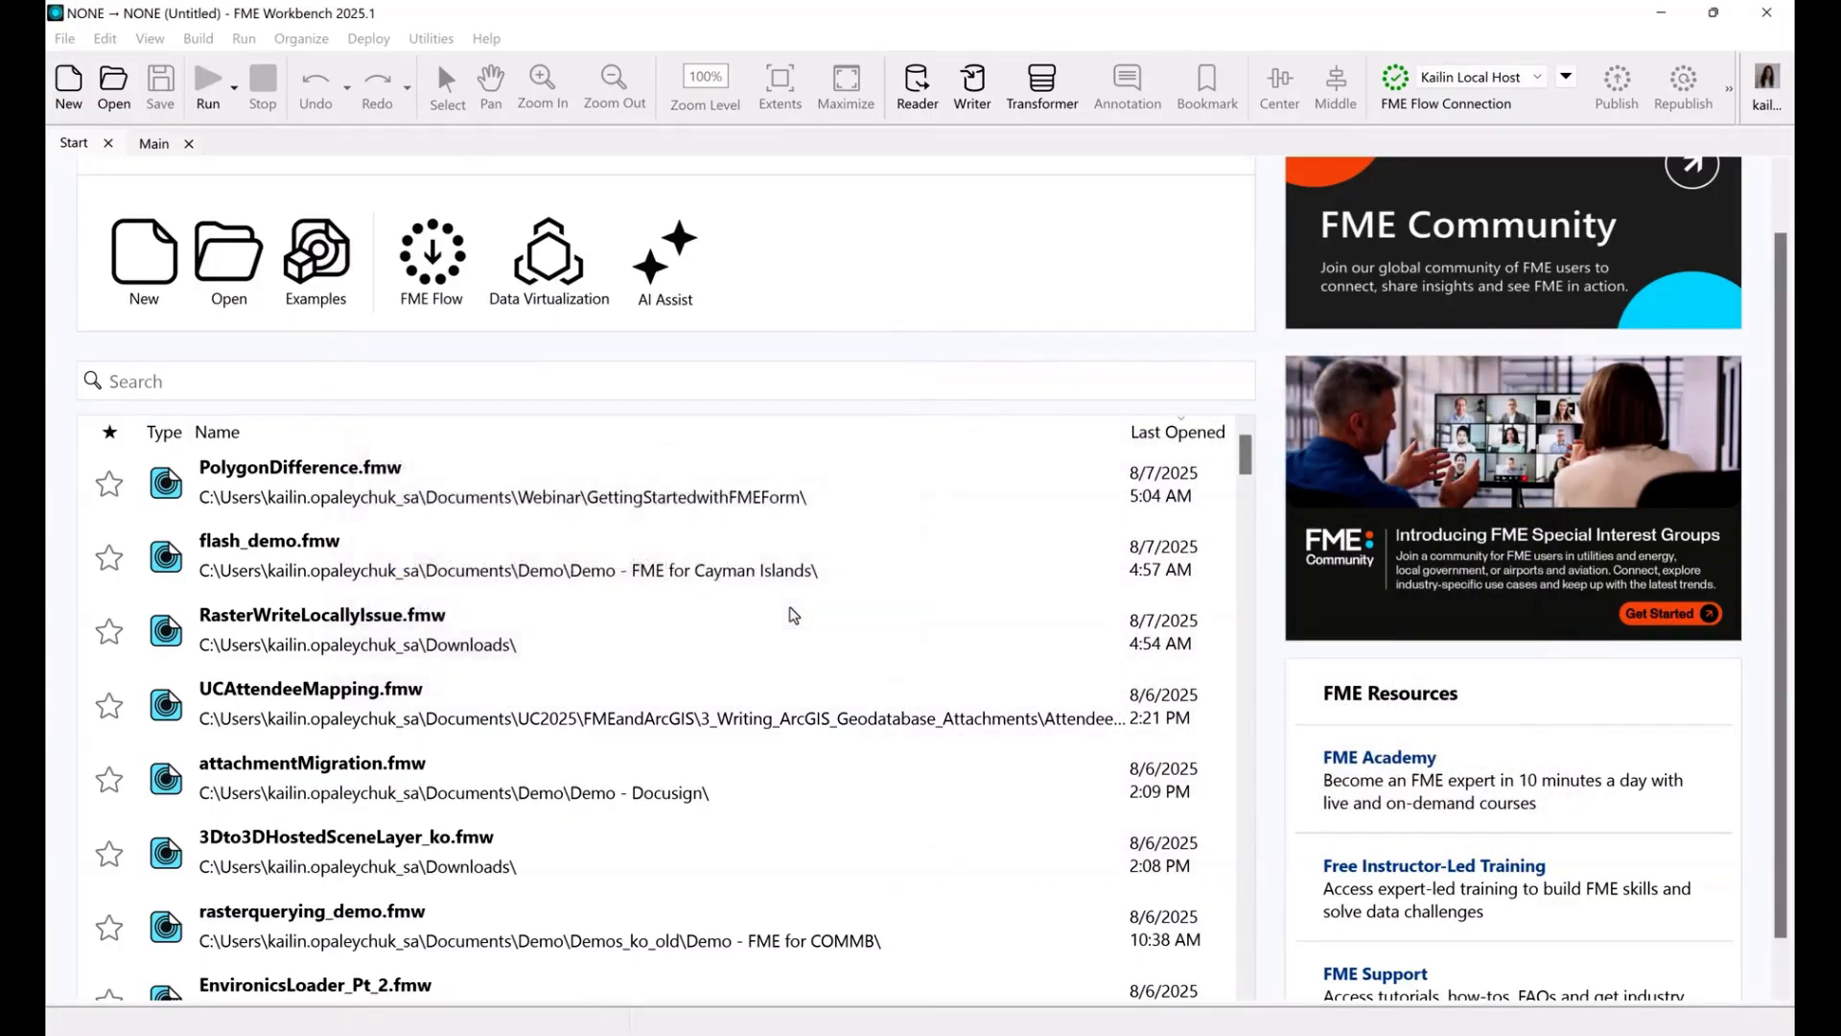
left_click_drag(790, 606, 785, 746)
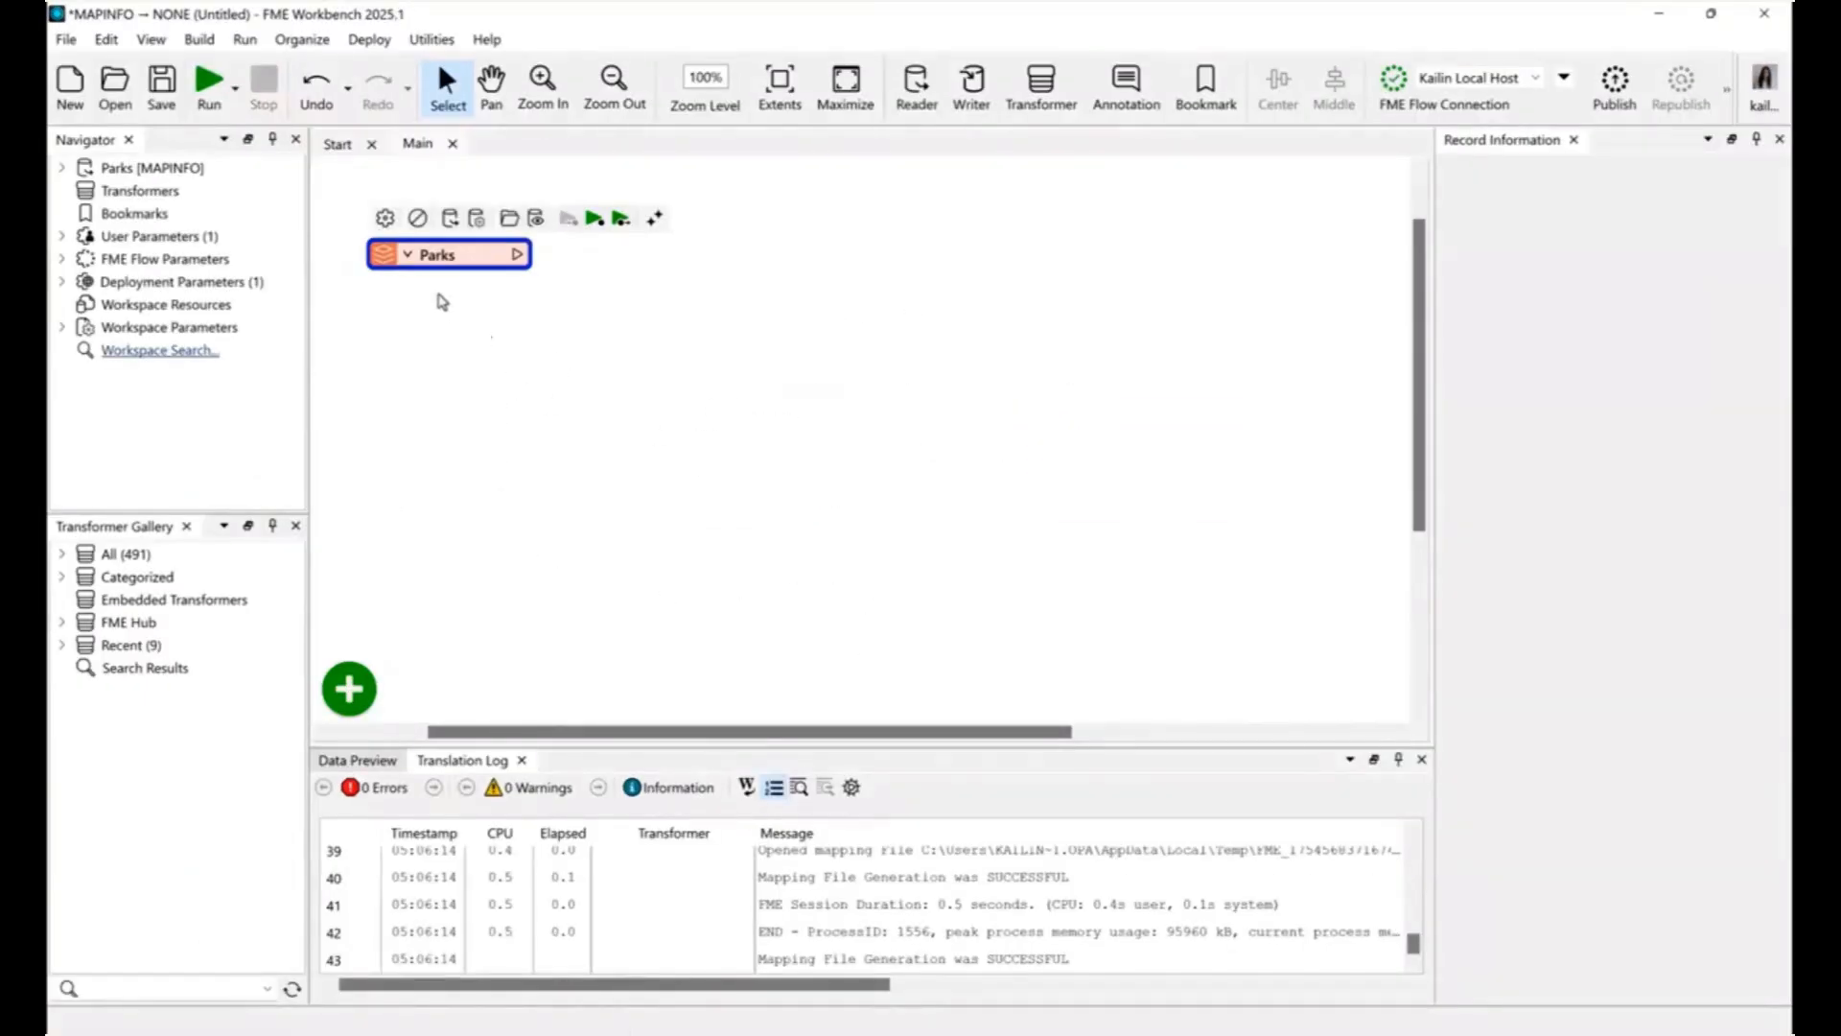
left_click(1780, 140)
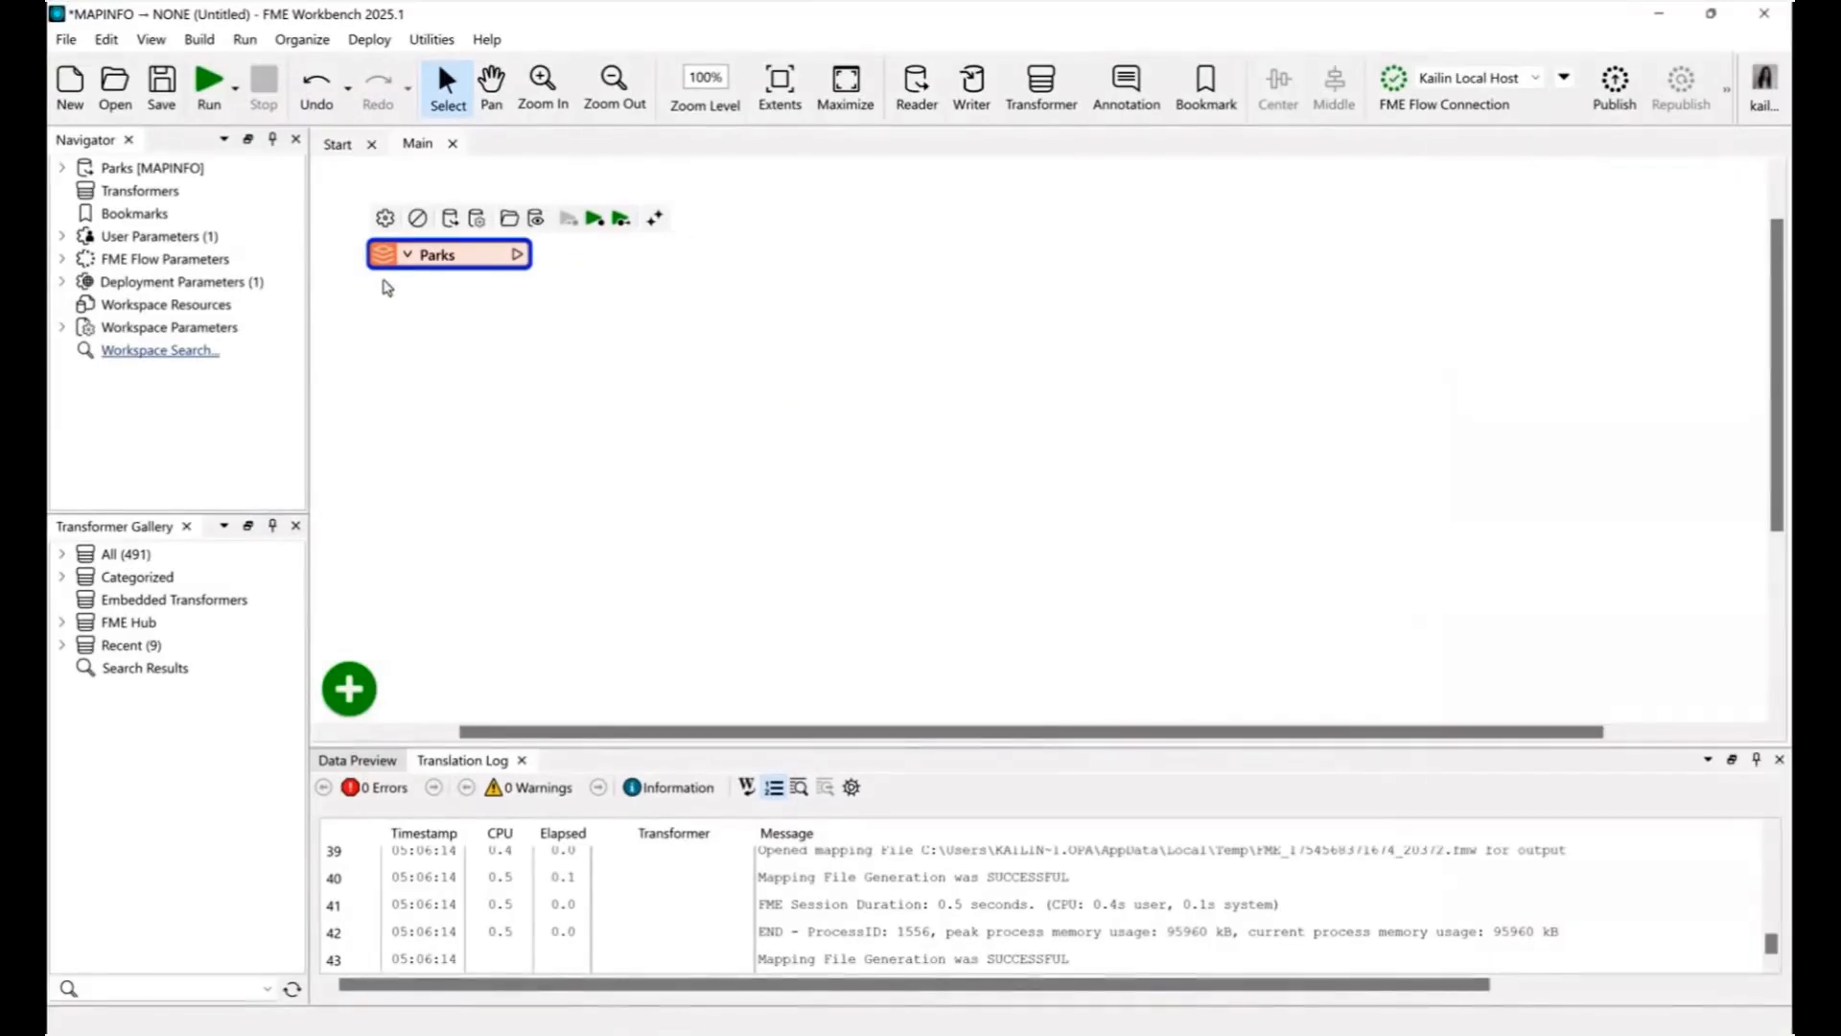
left_click(408, 255)
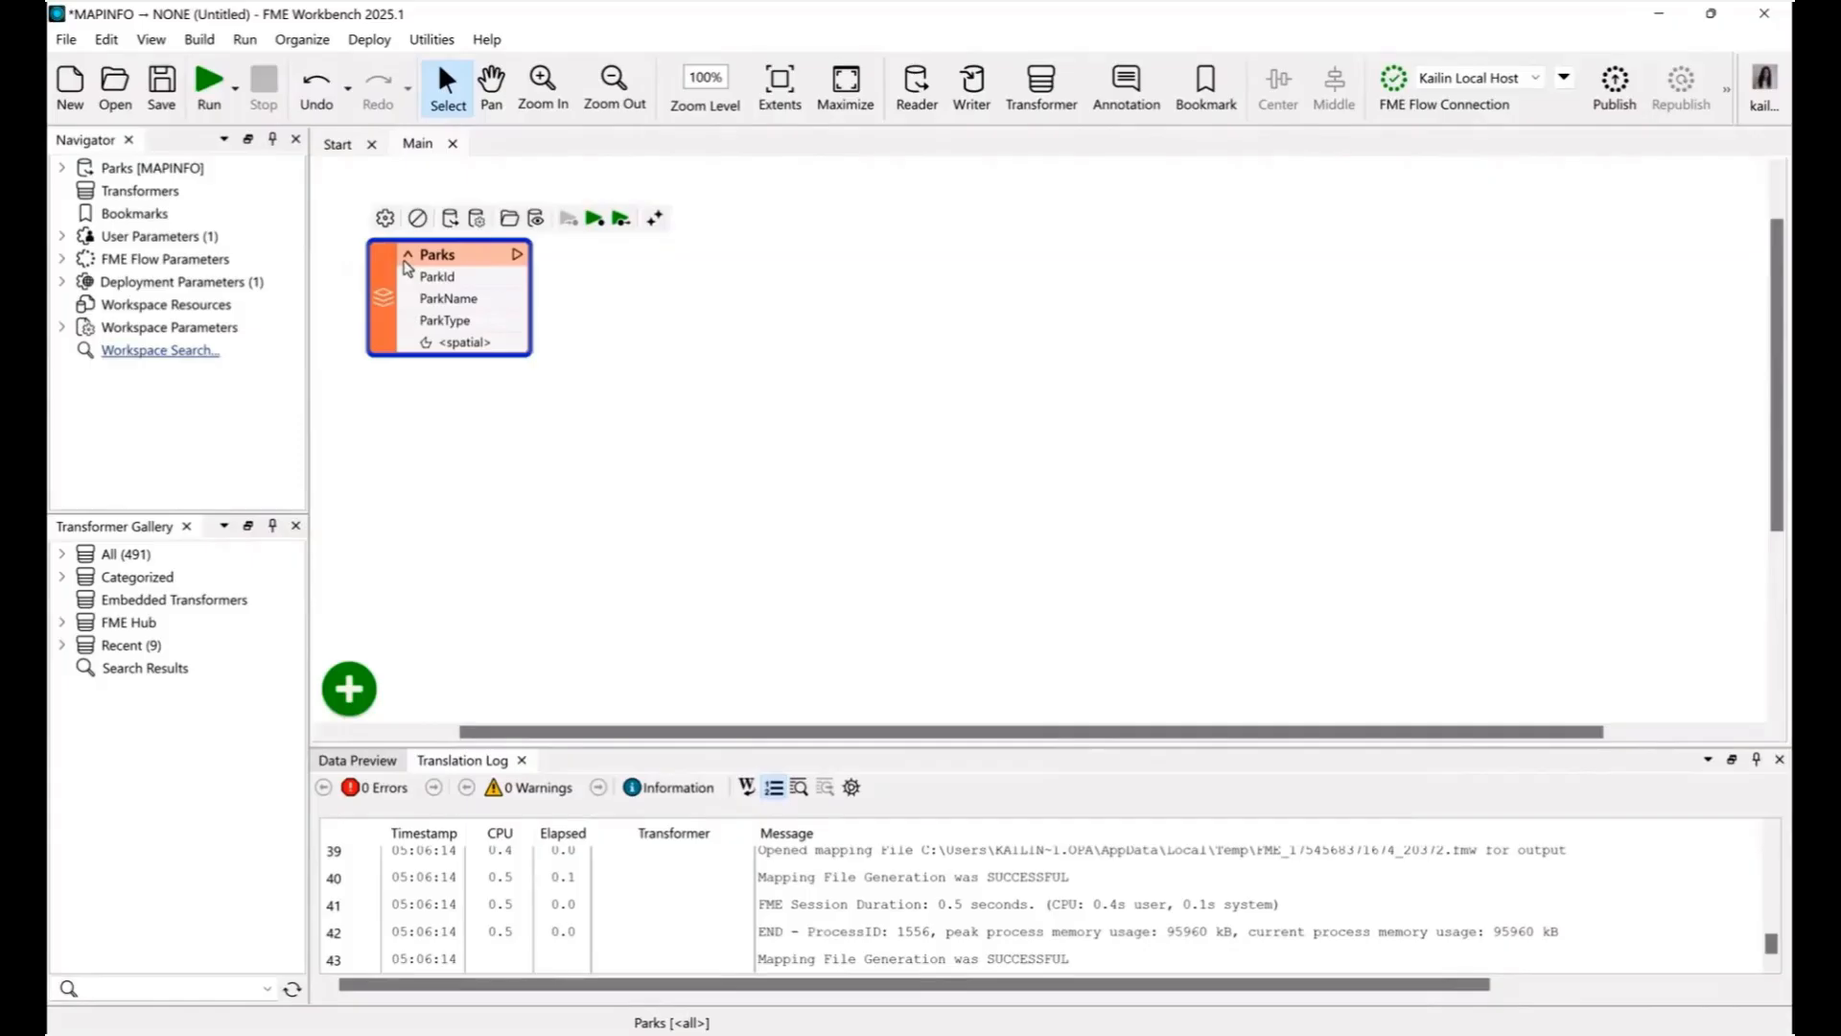
left_click_drag(462, 265, 466, 328)
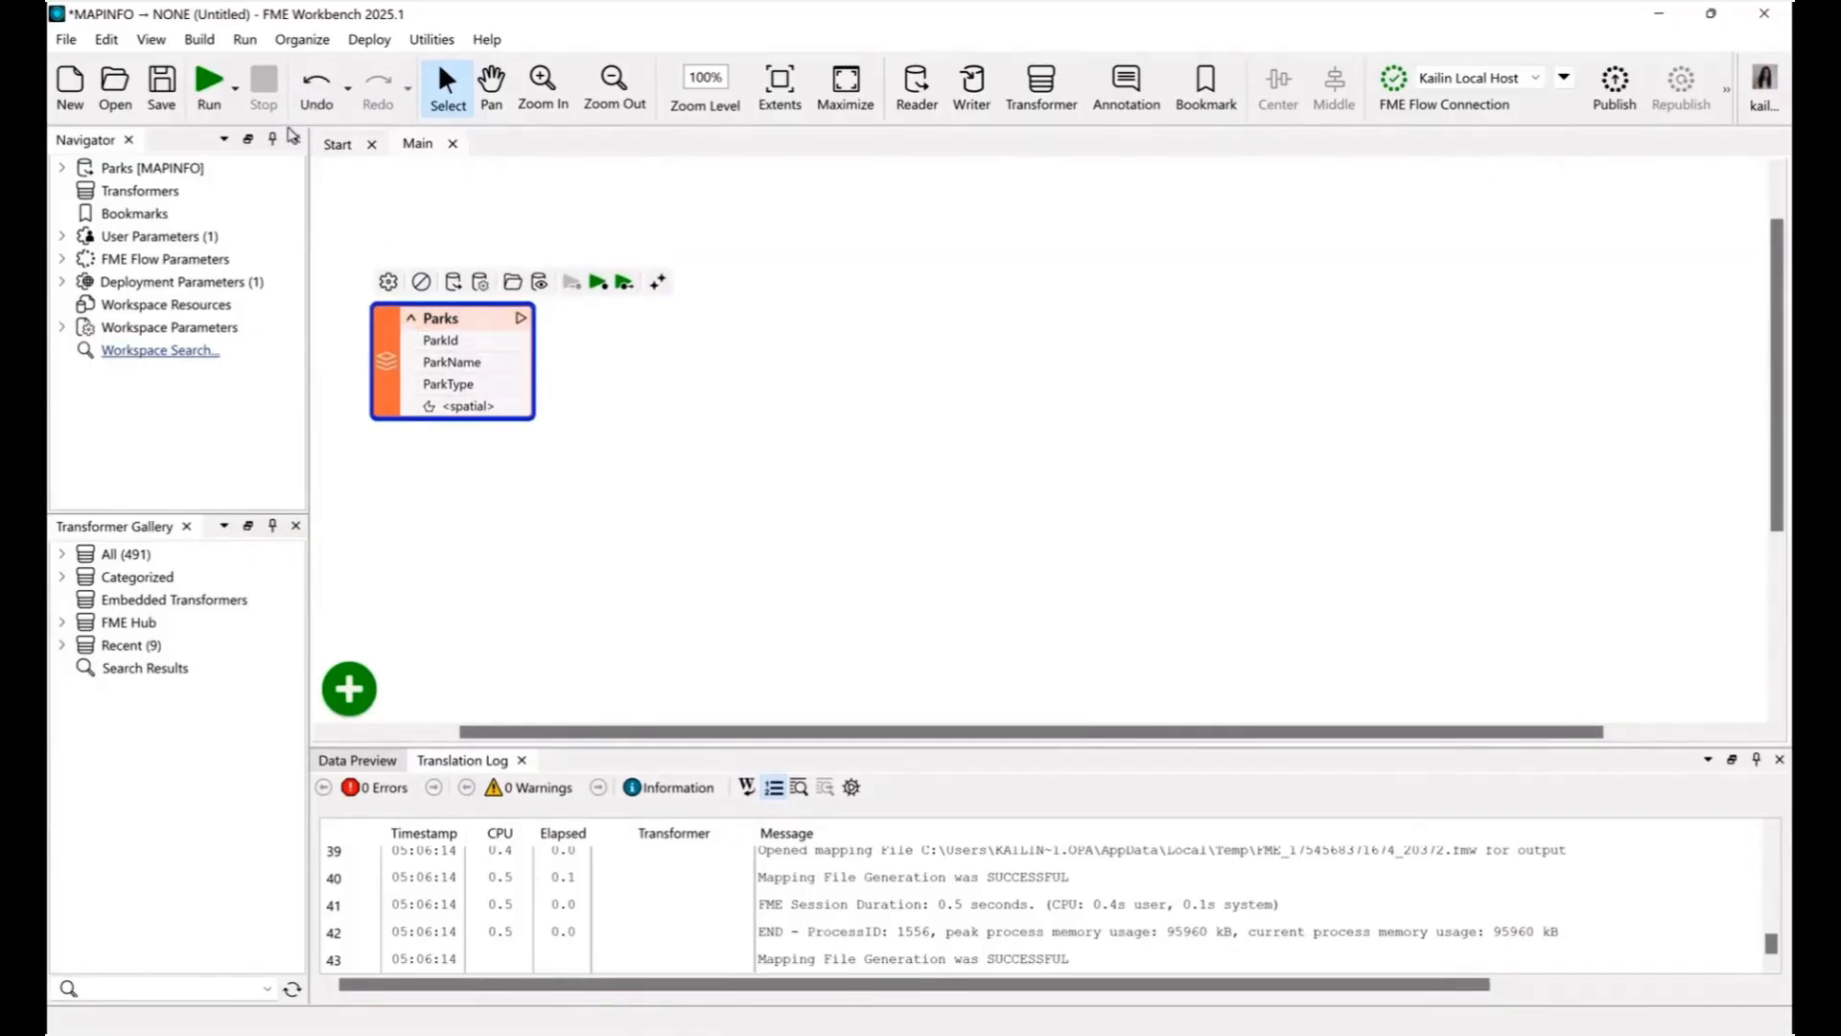
Step: Run the workspace up to the Parks feature type with data caching enabled and Parks.tab as source, and enlarge the results area
left_click(235, 88)
left_click(251, 248)
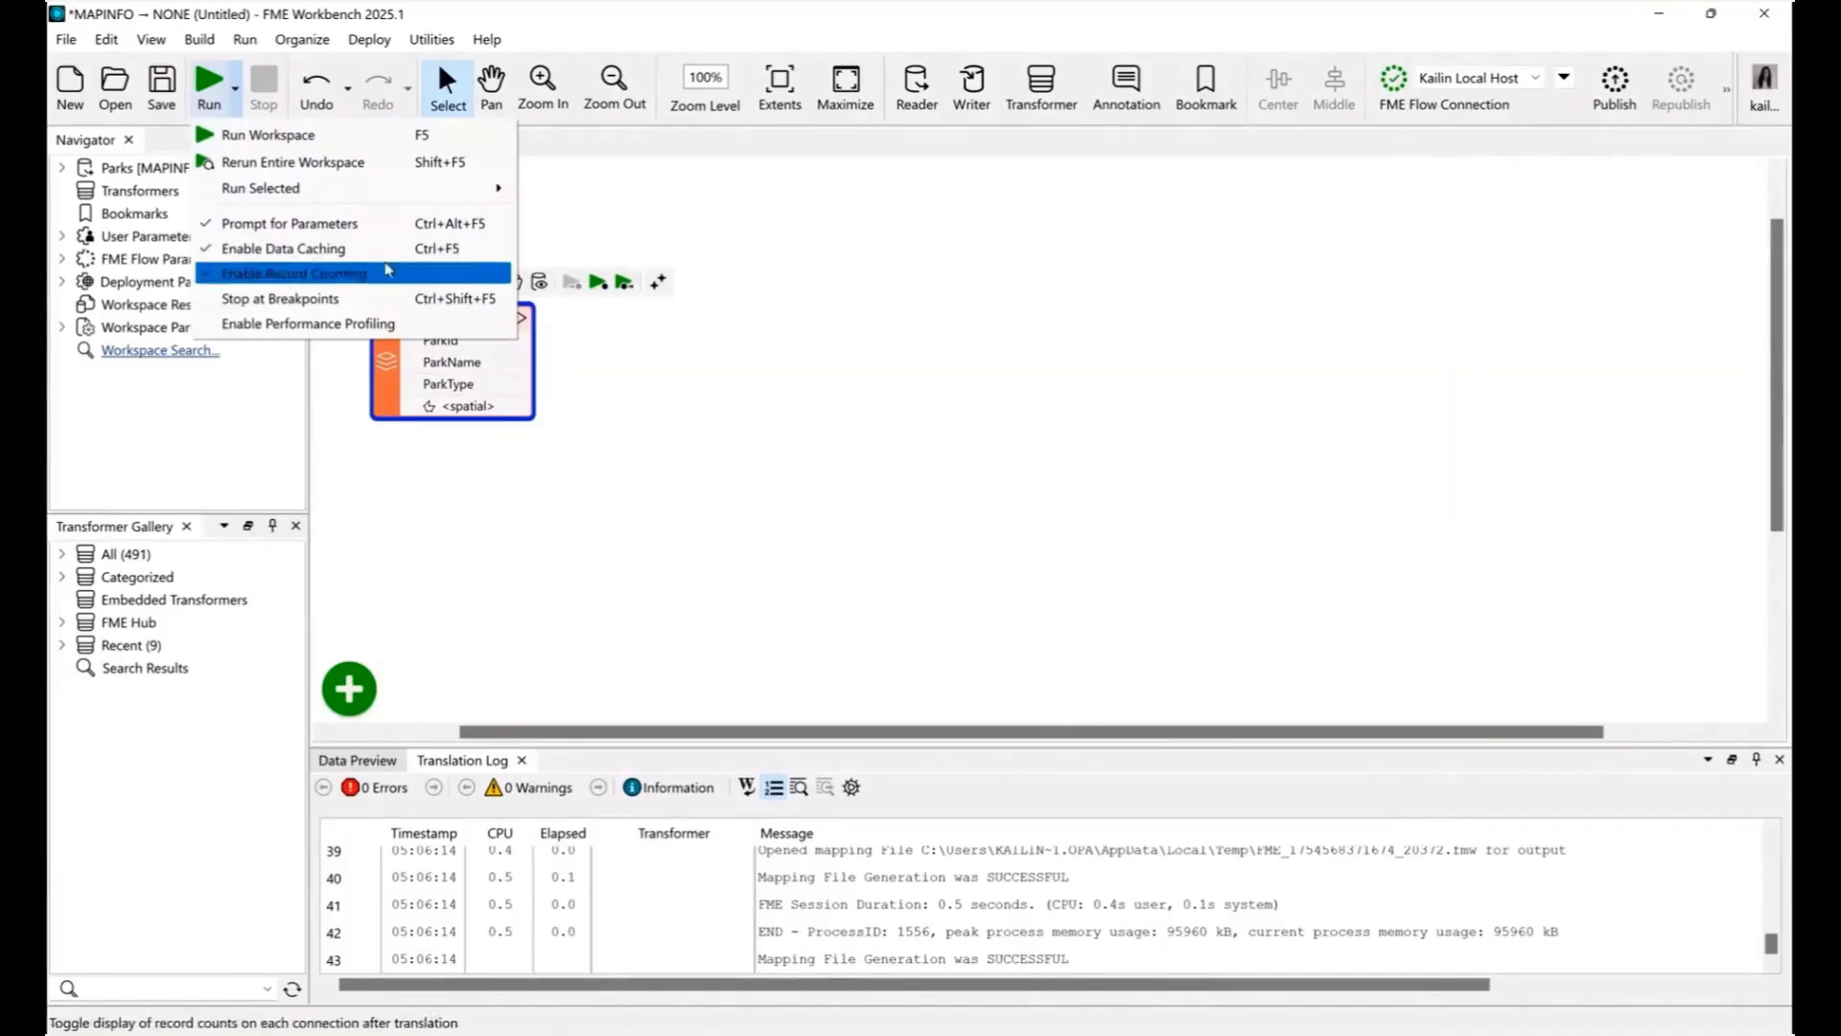
left_click(599, 282)
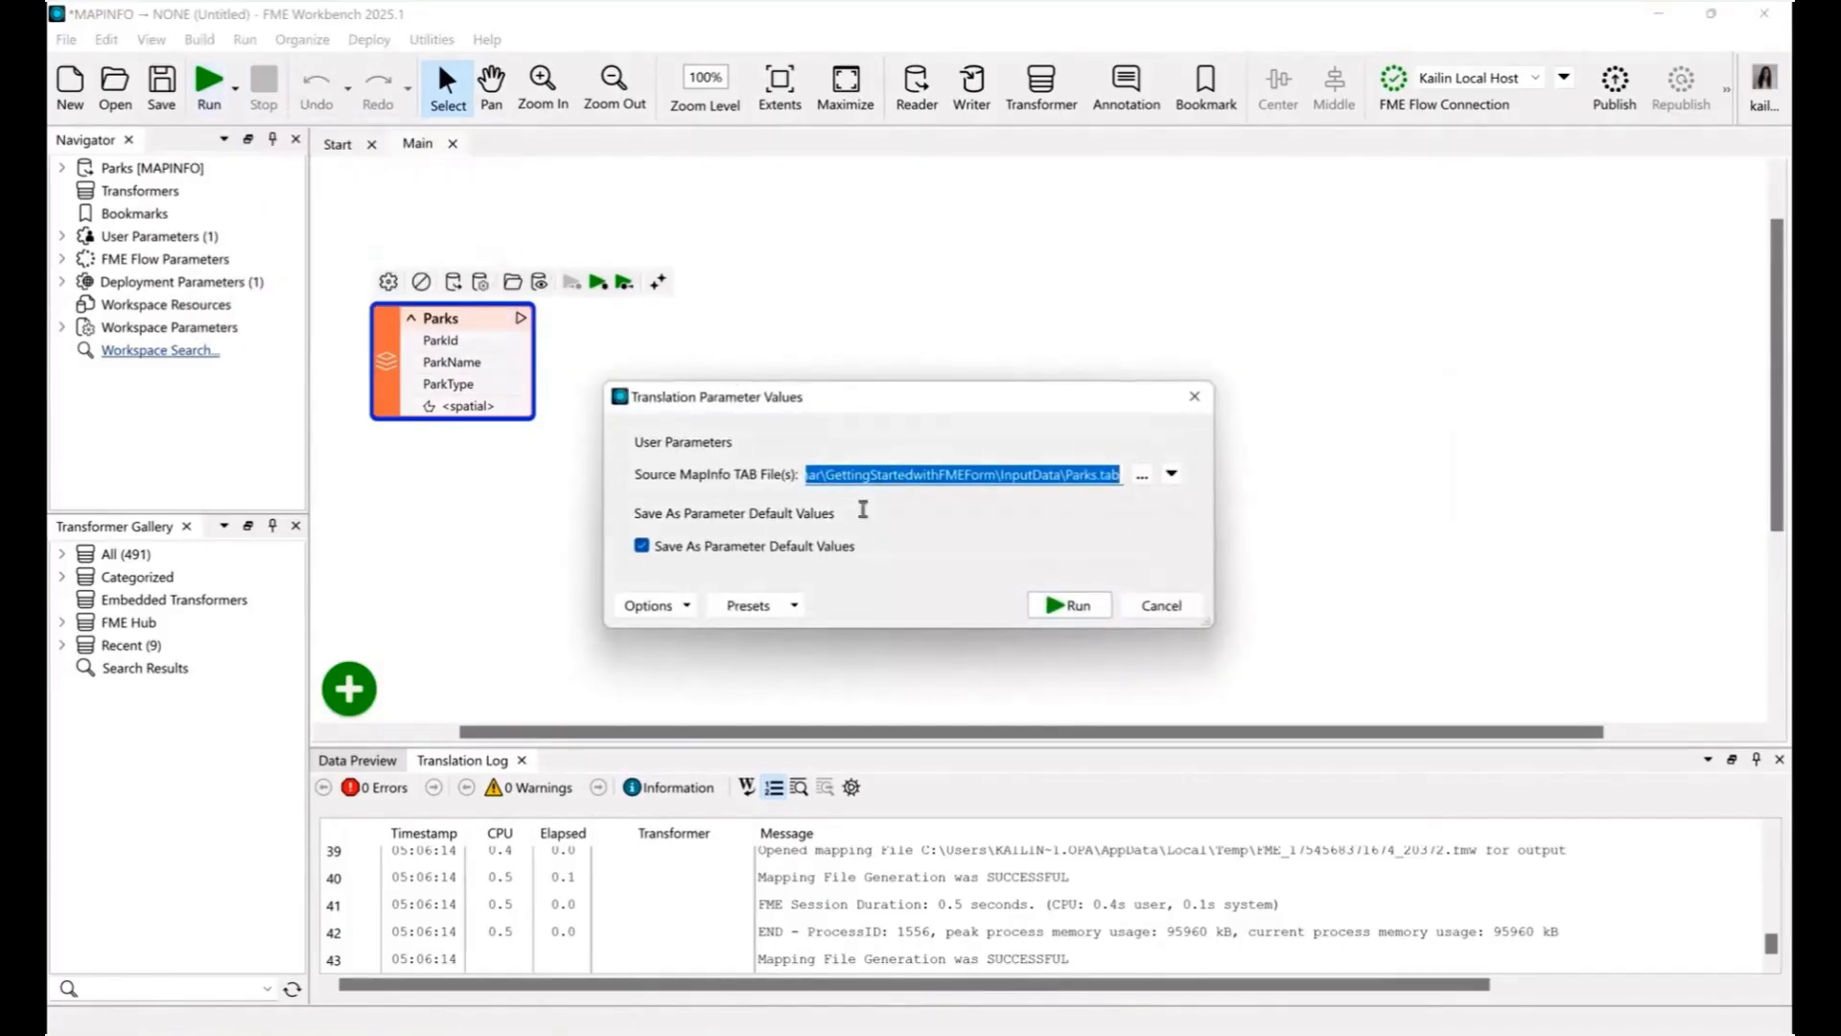
left_click(1089, 617)
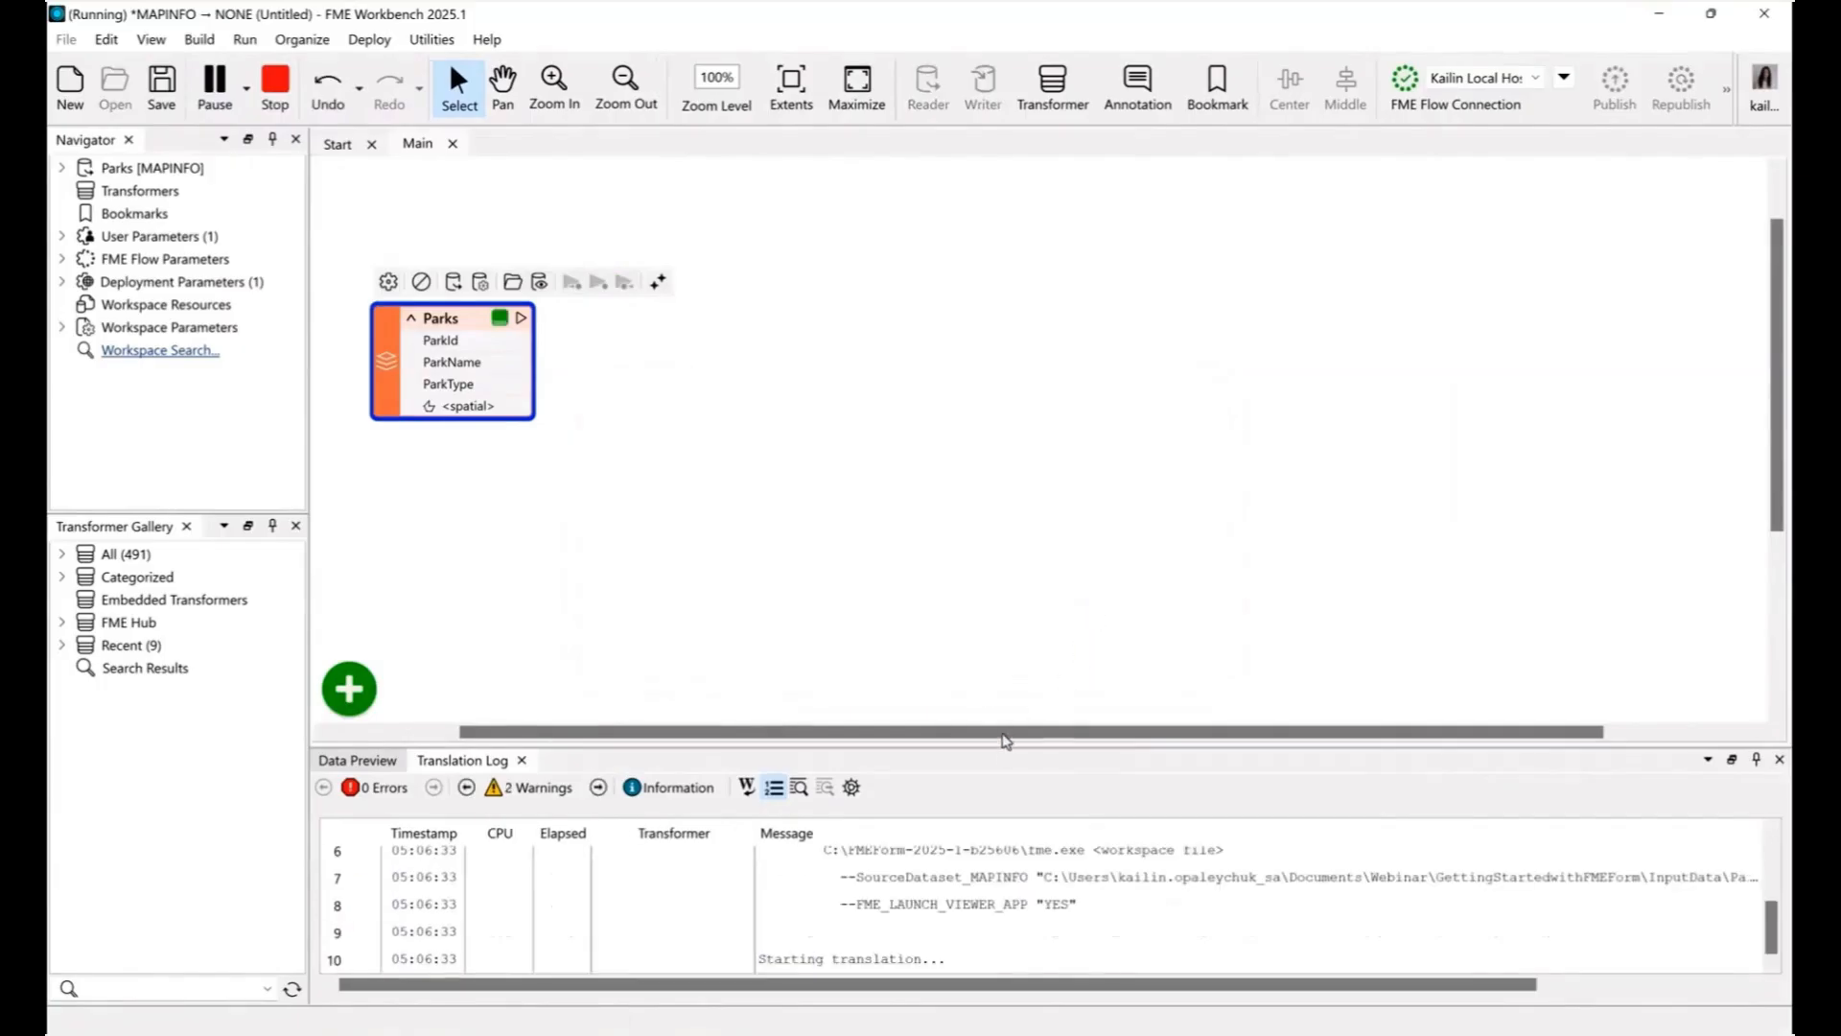
left_click_drag(1050, 746, 1047, 487)
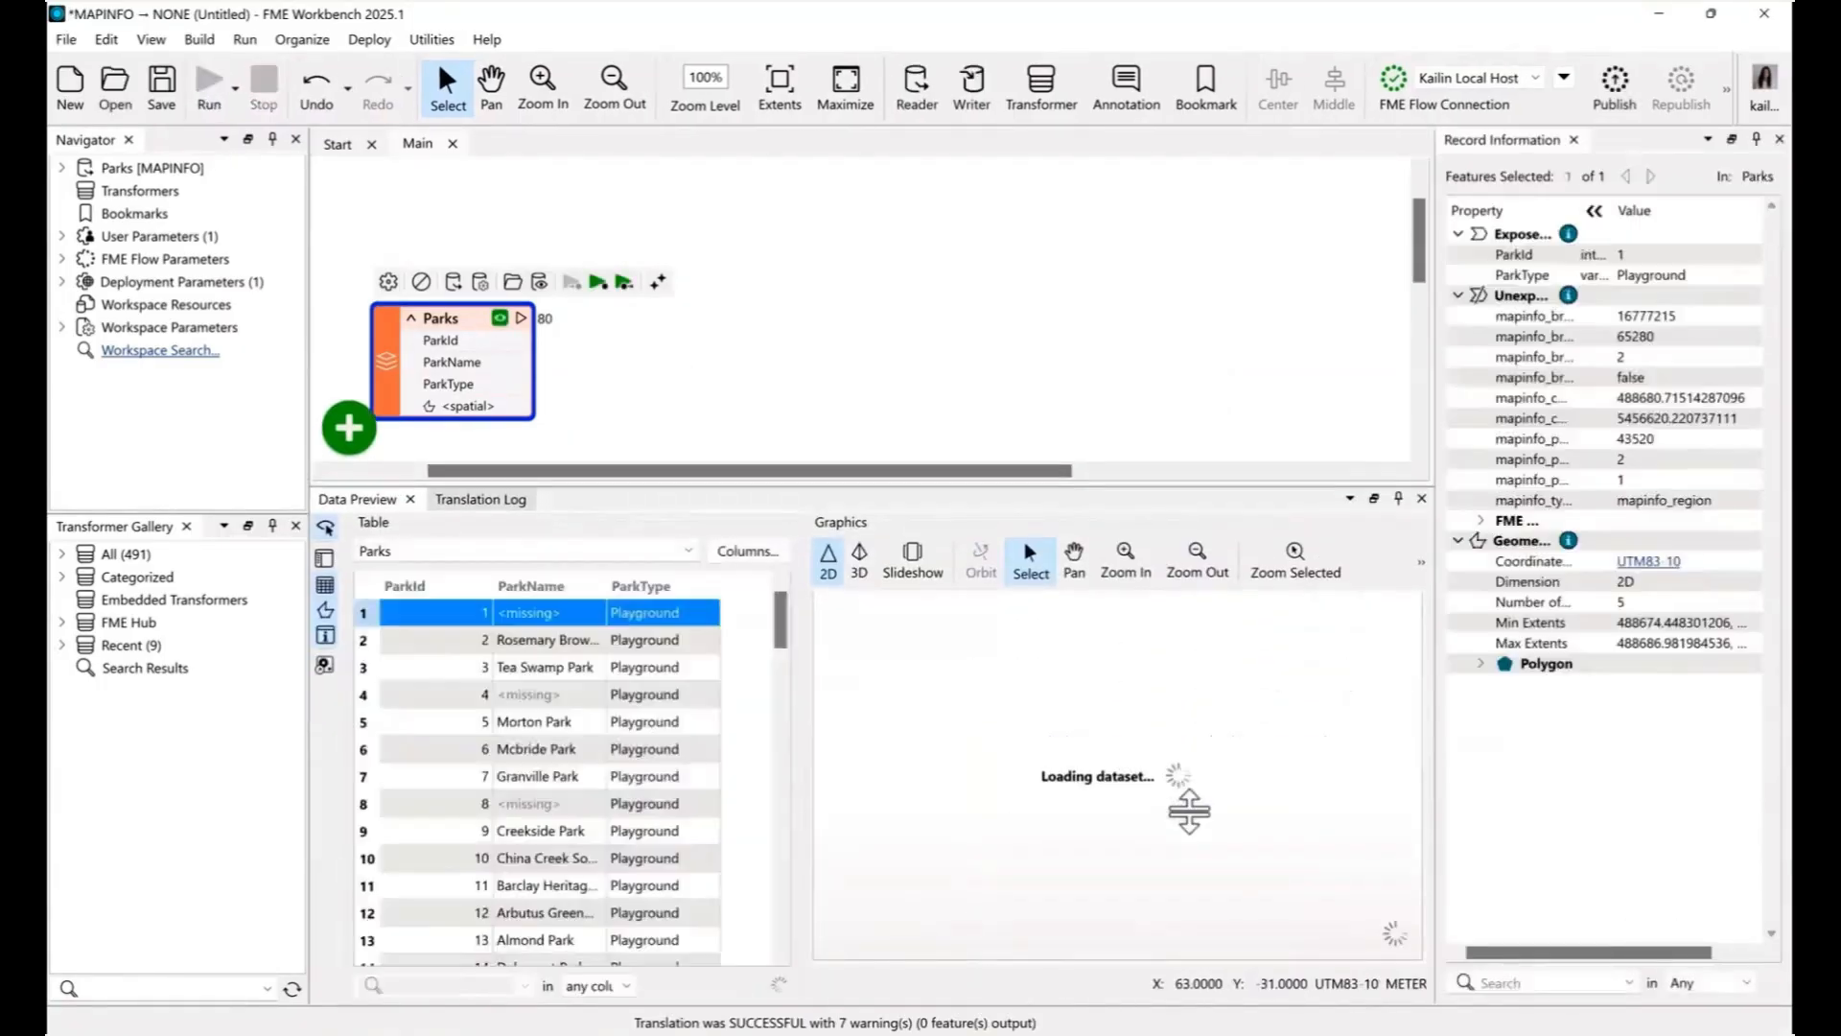
Step: Review the translation log down to its features read and written summaries, and return to the Parks data preview without record information
left_click(476, 498)
scroll(1024, 647, "up", 11)
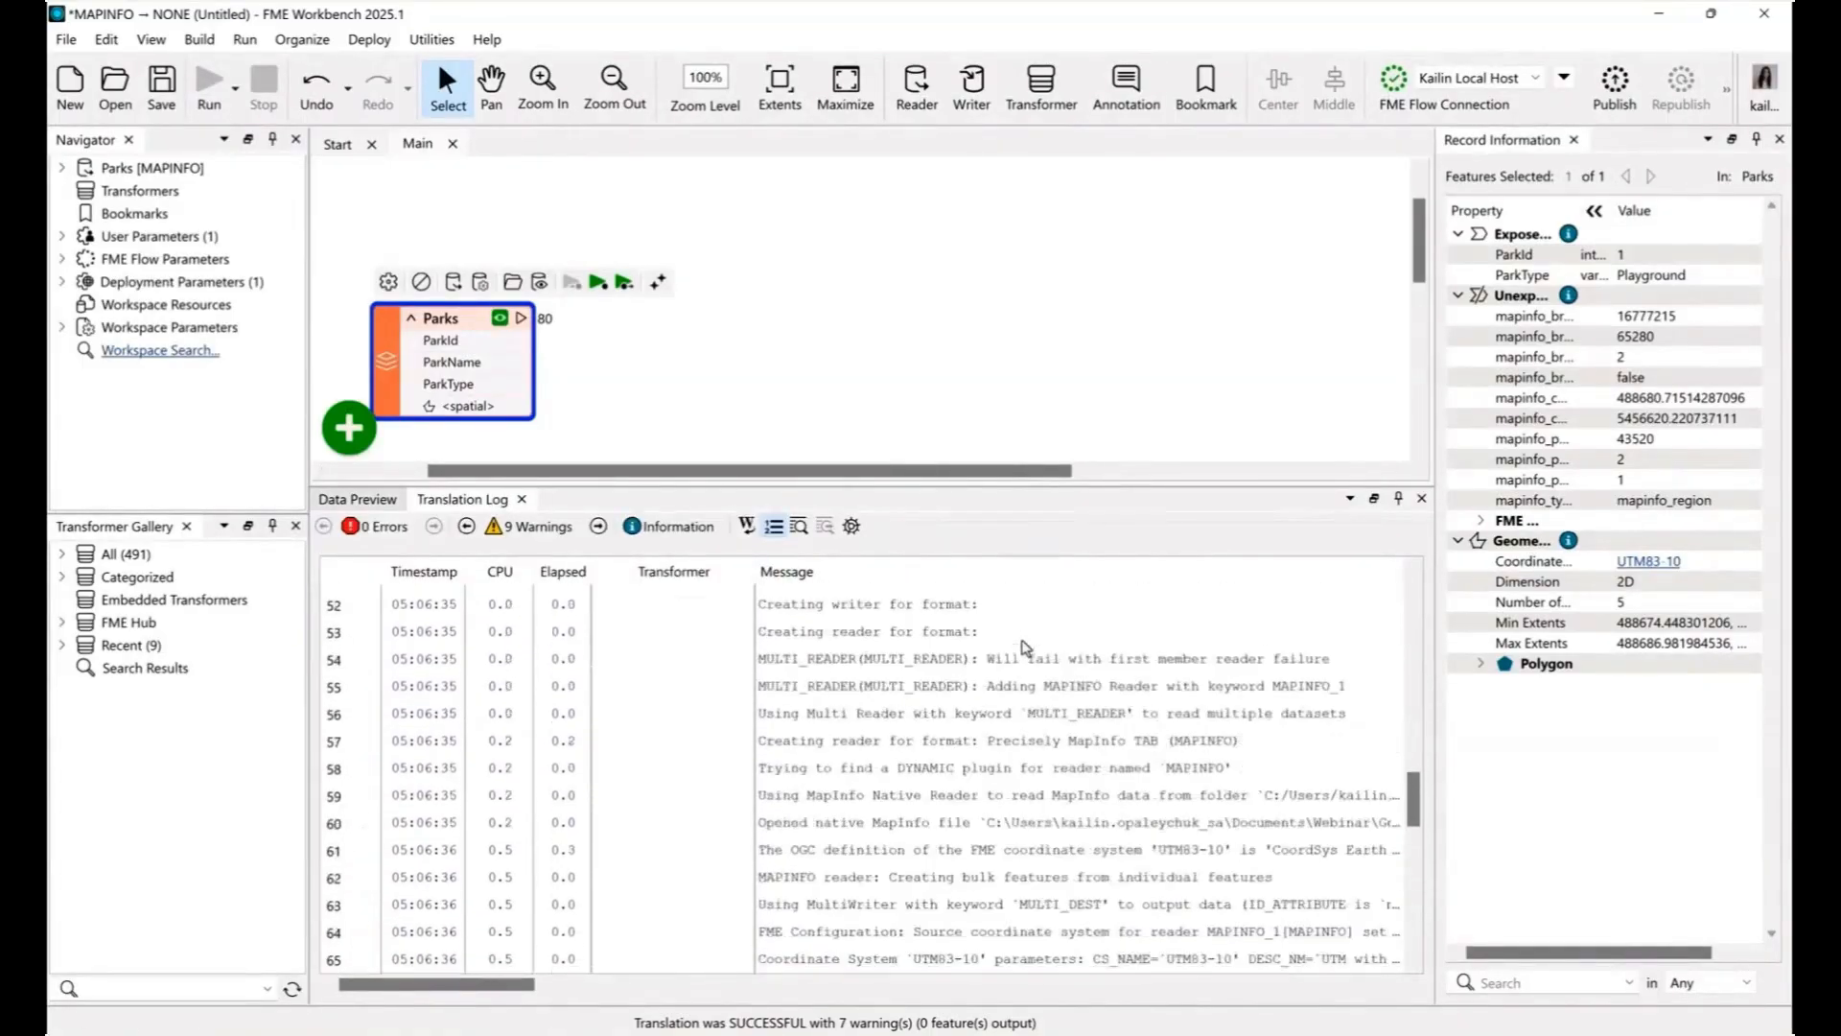
scroll(1026, 671, "down", 8)
left_click_drag(492, 993, 534, 992)
left_click(1206, 638)
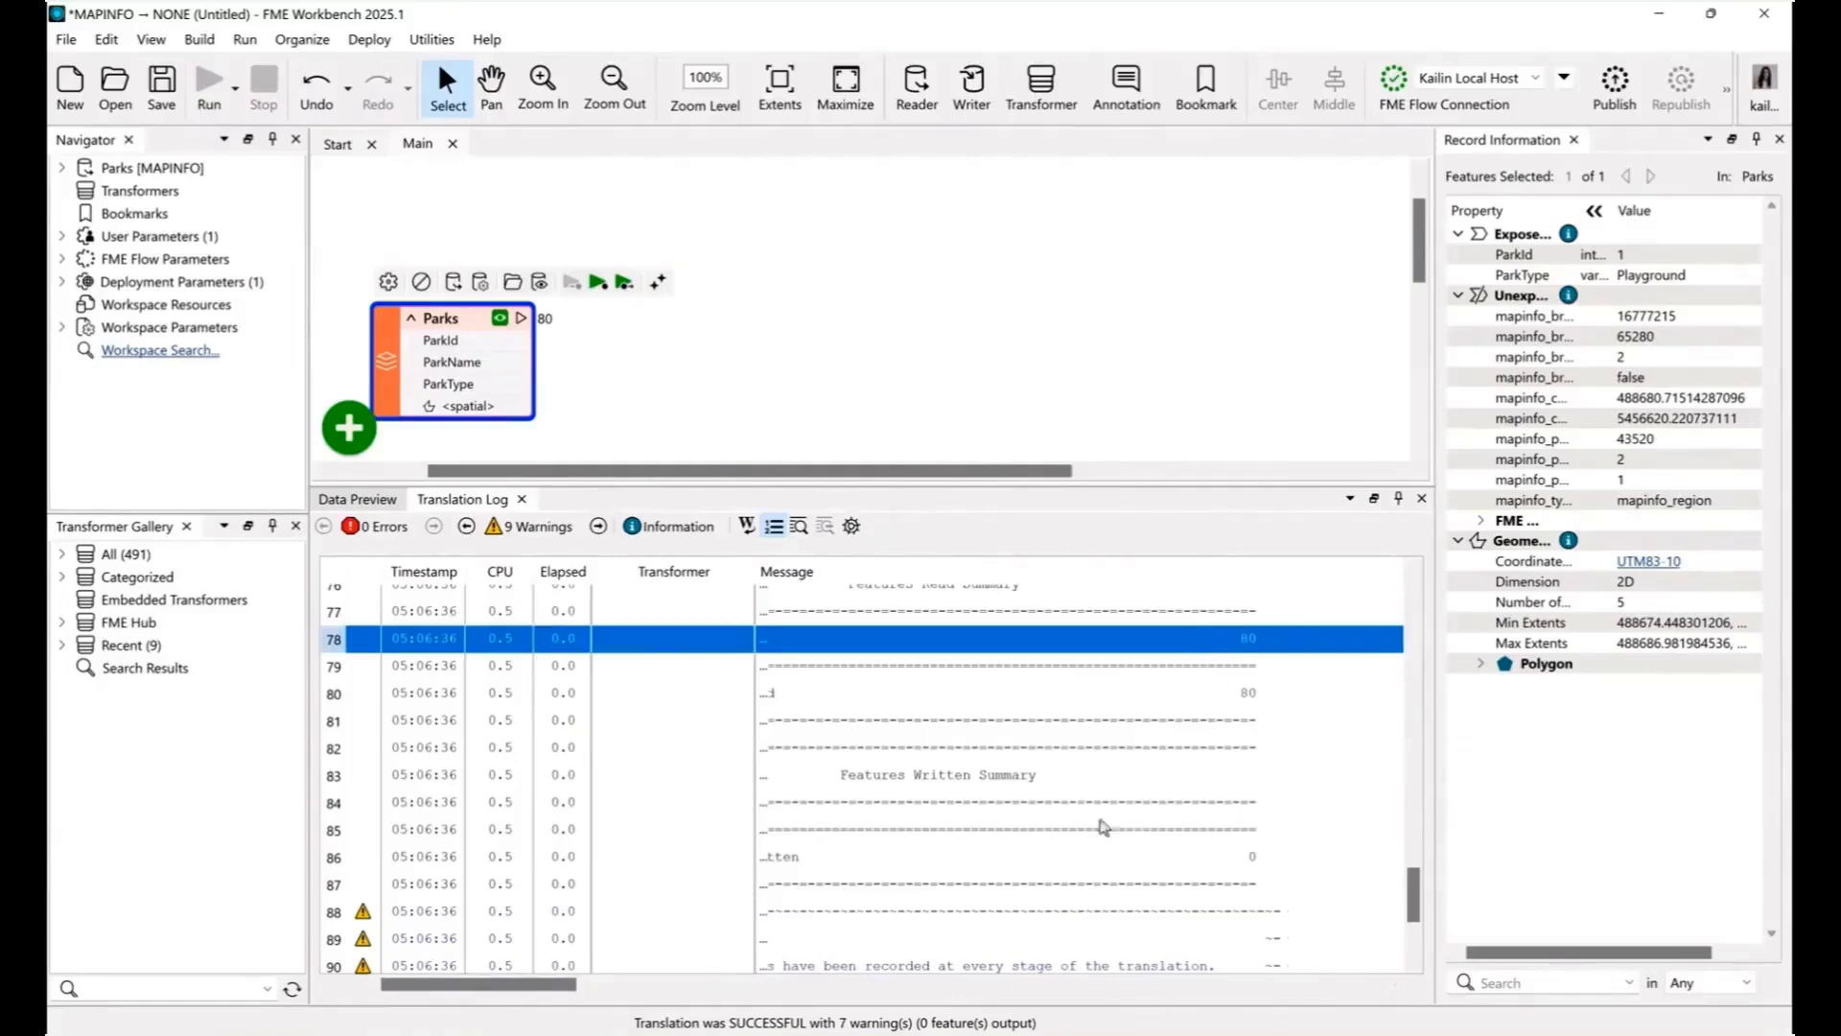
left_click(382, 500)
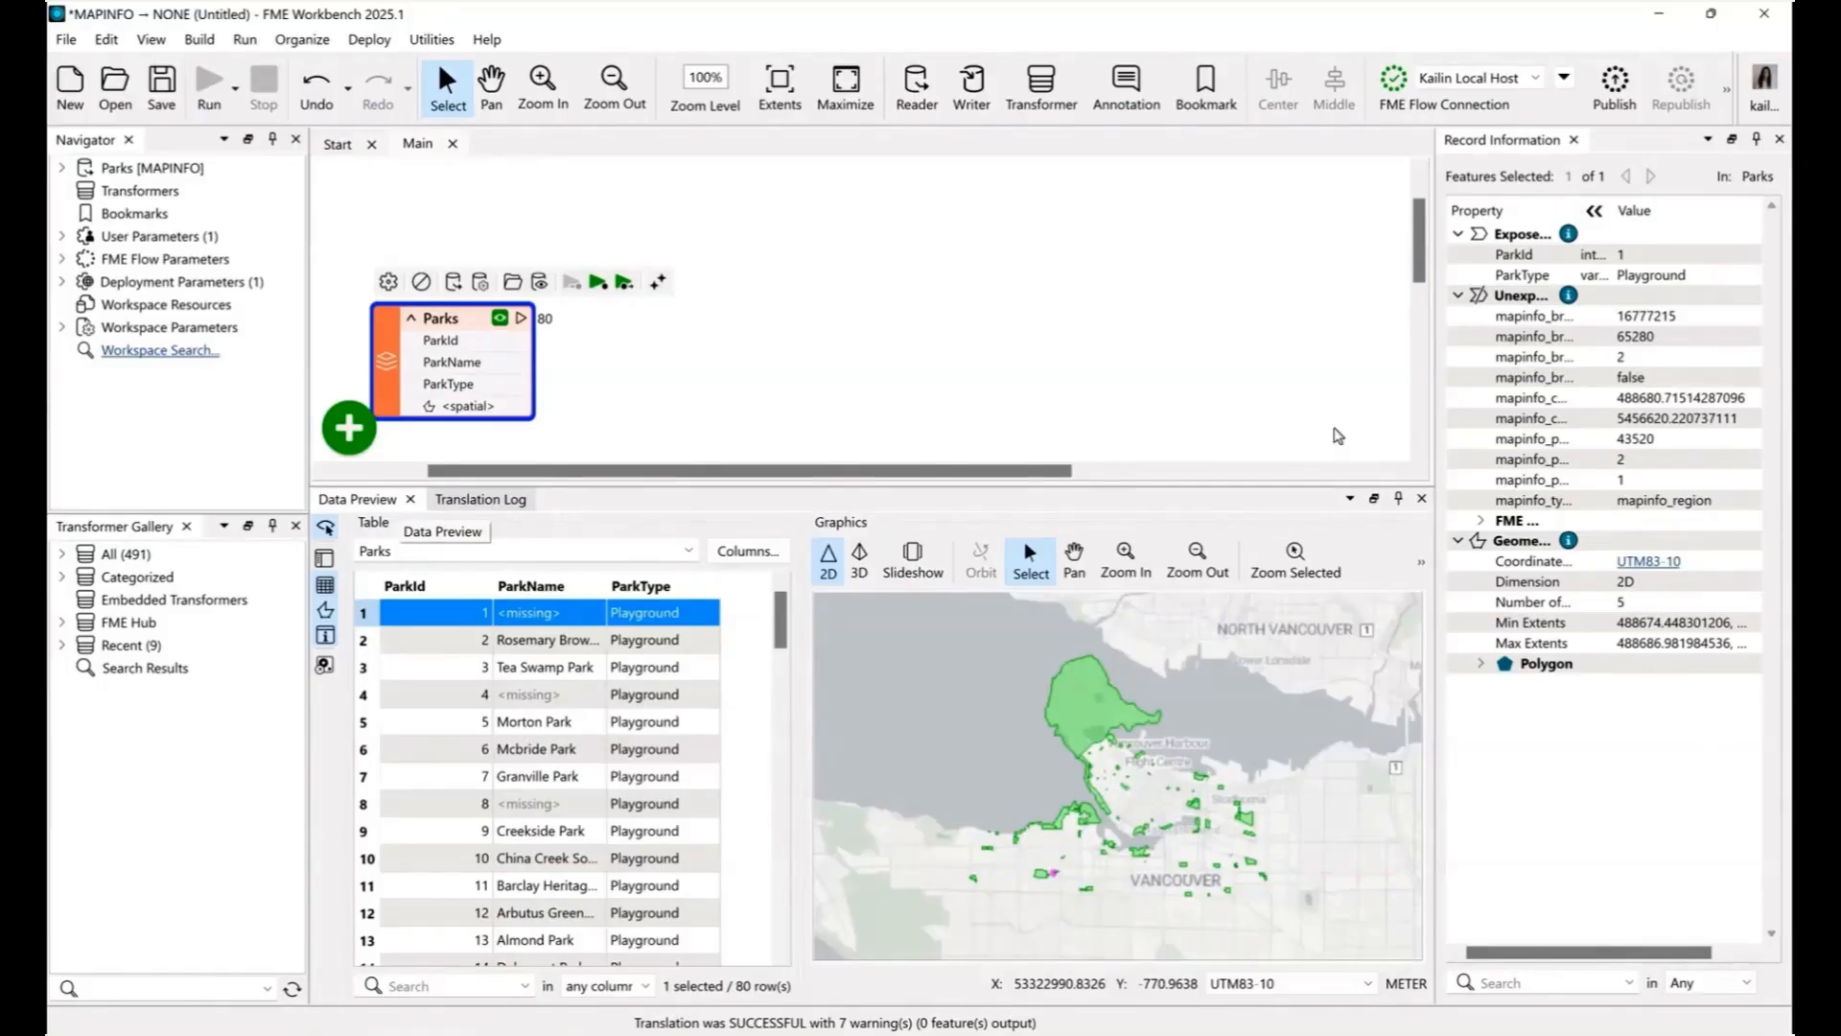
left_click(1780, 139)
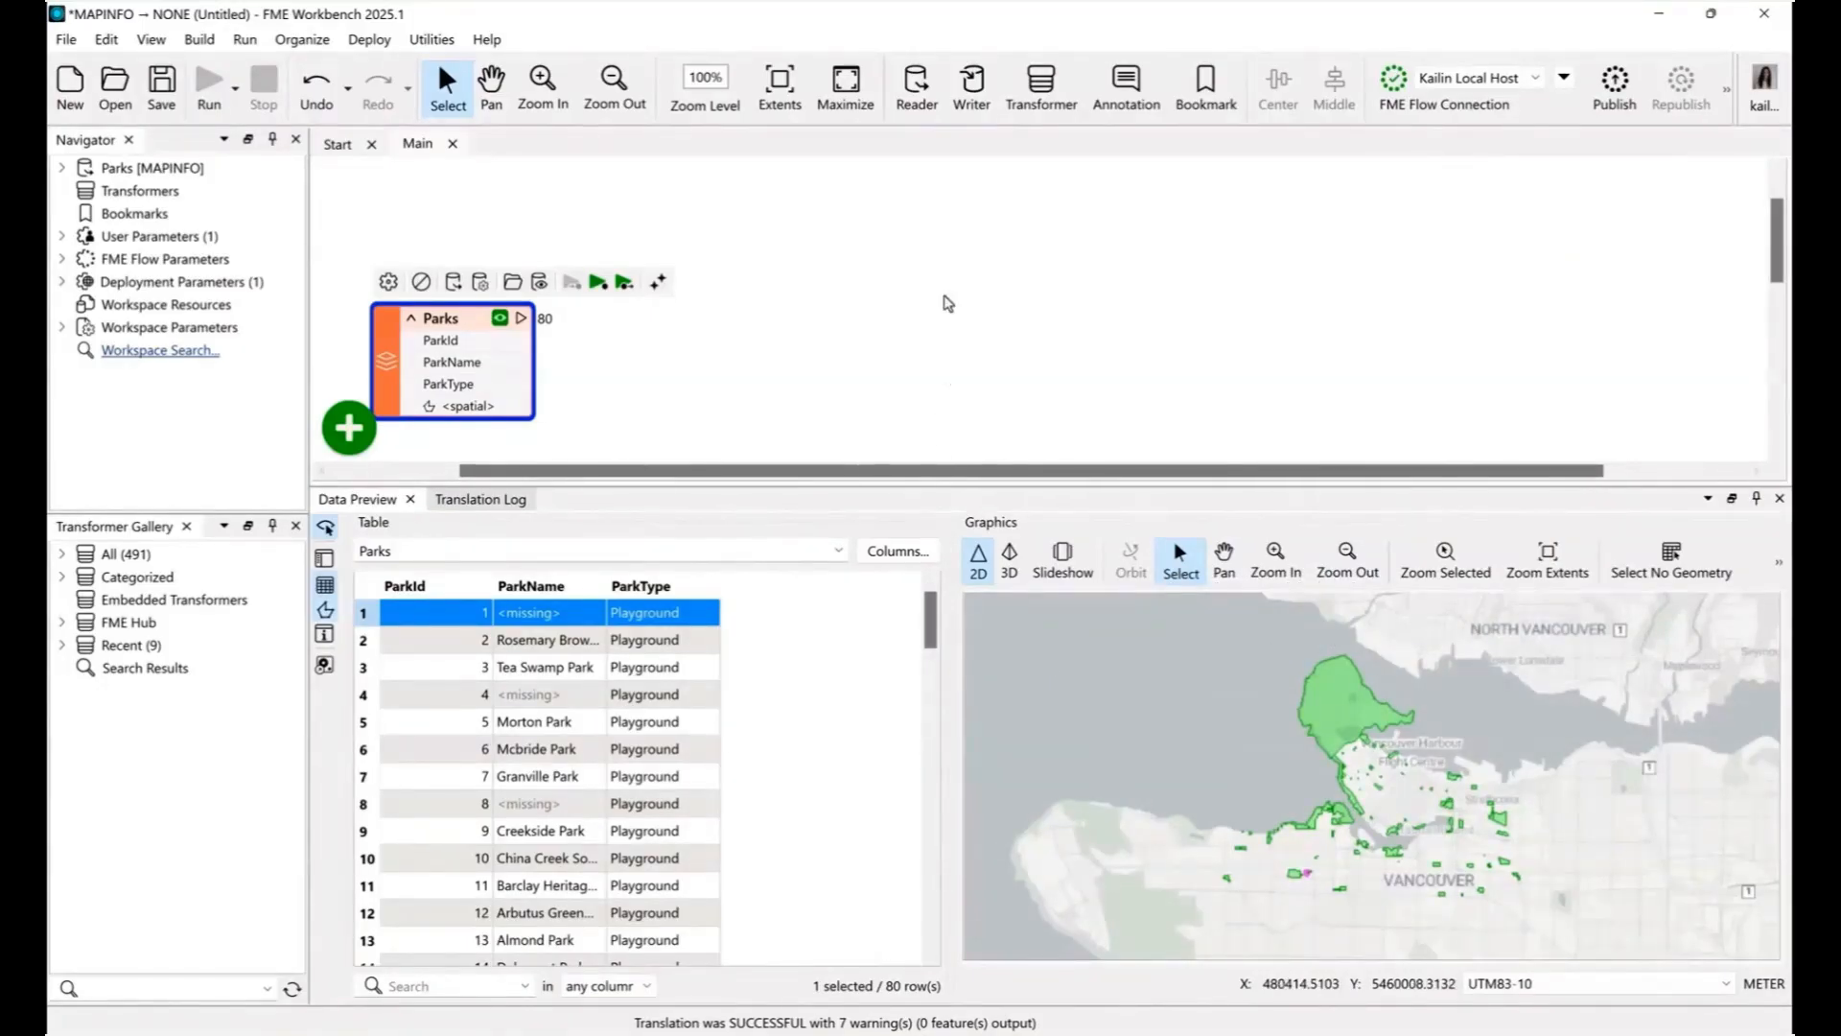
Step: Enlarge the canvas area and bring BuildingFootprints.shp from the InputData folder onto it as a new Esri Shapefile reader
scroll(948, 303, "down", 2)
left_click_drag(972, 496, 966, 645)
left_click(945, 950)
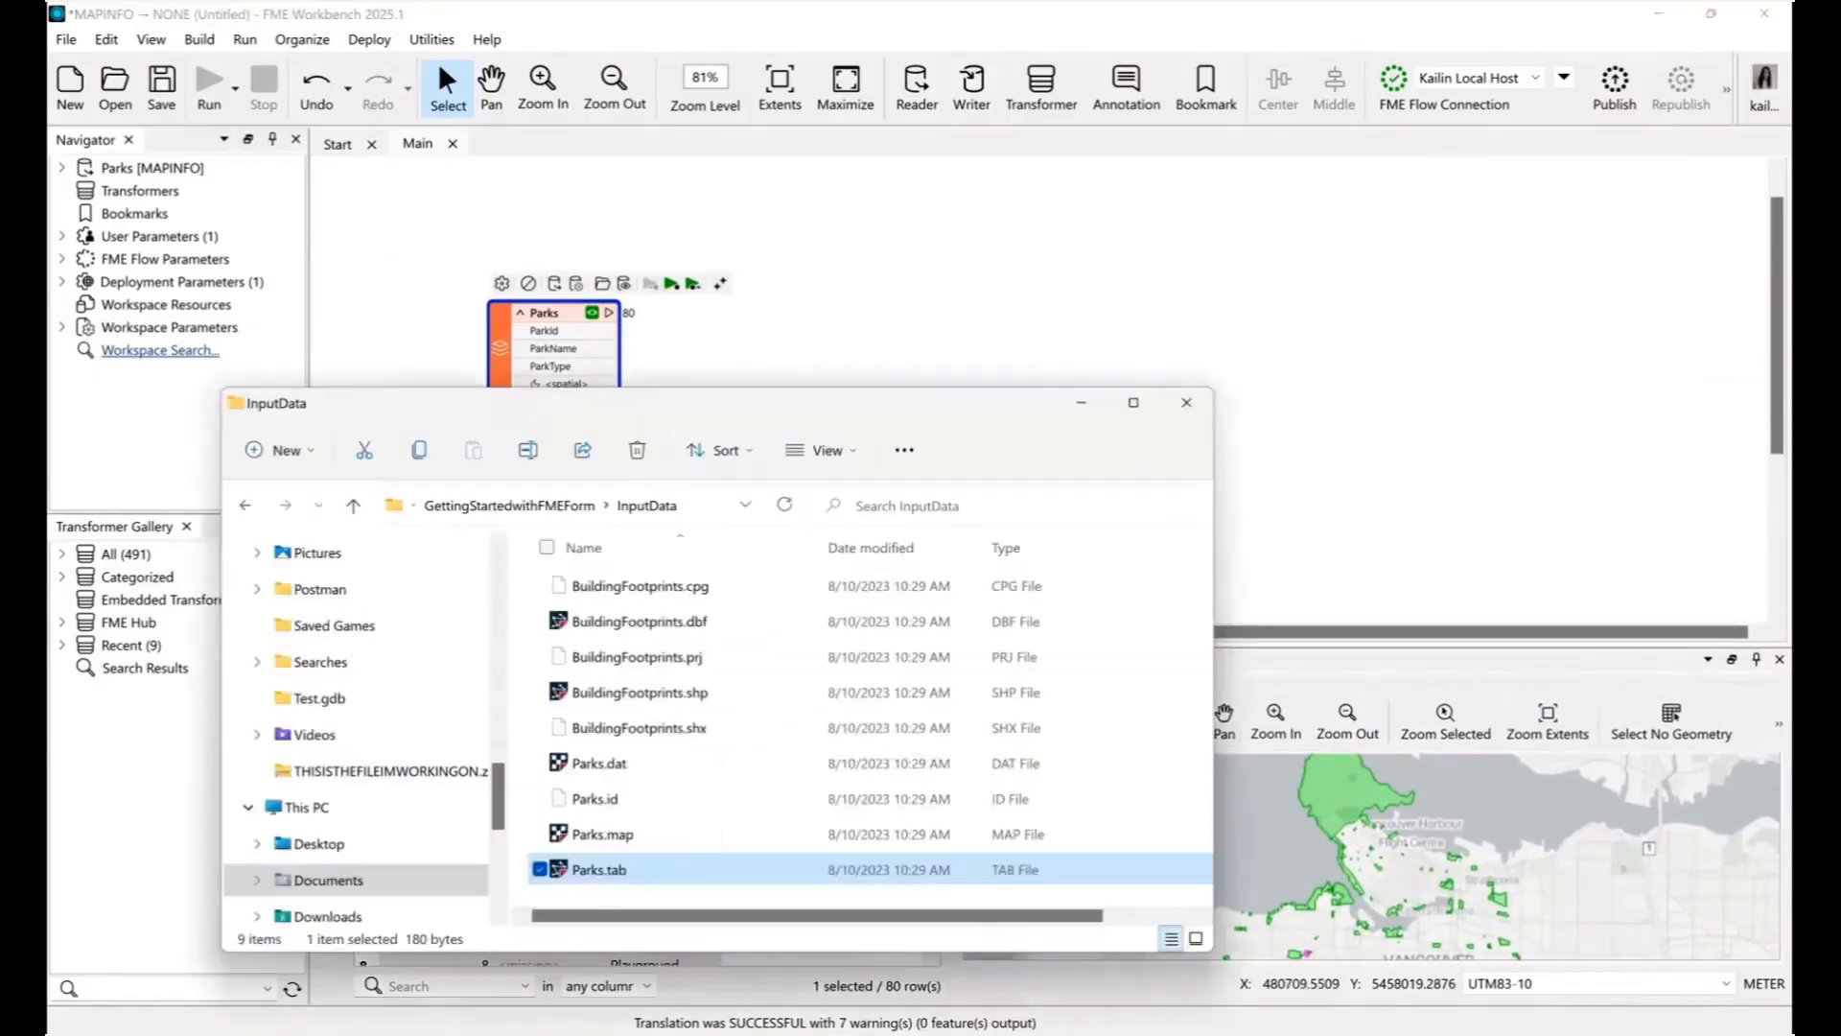
left_click_drag(623, 693, 784, 226)
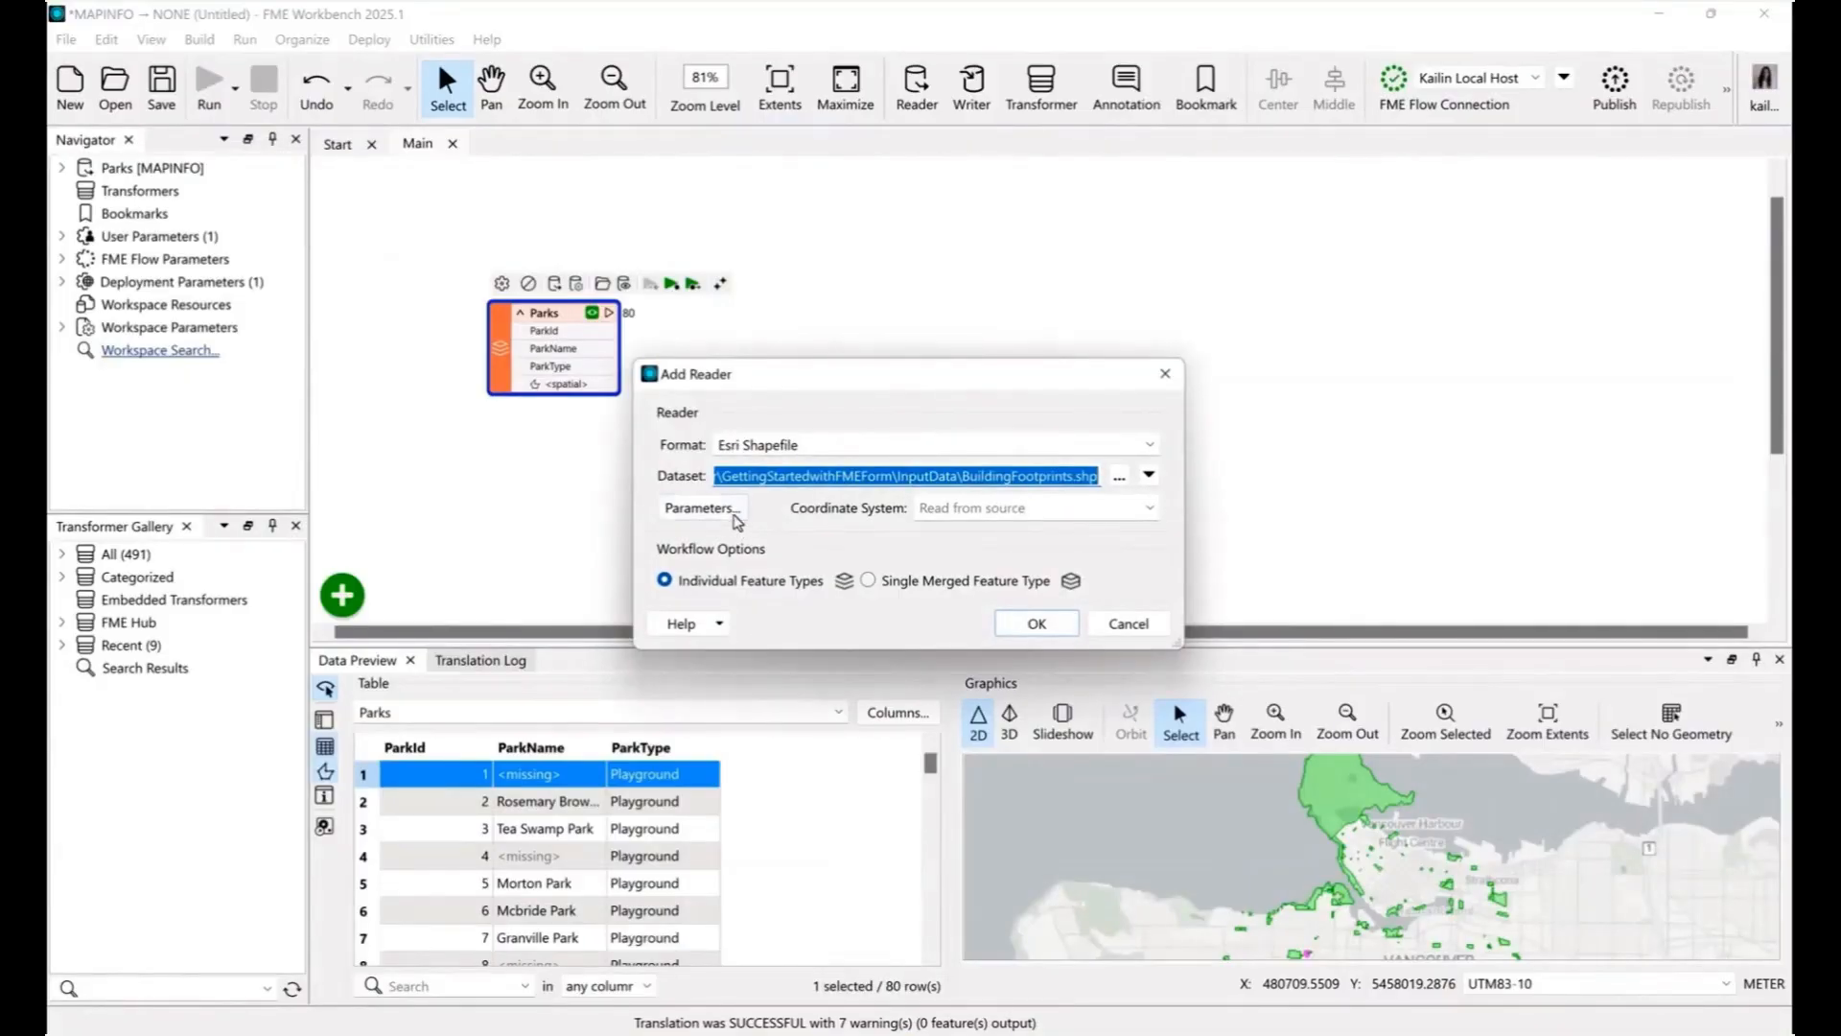
Step: Examine the Esri Shapefile reader's advanced parameters, including the choices for reading floating point values as strings, and dismiss them without changes
left_click(729, 508)
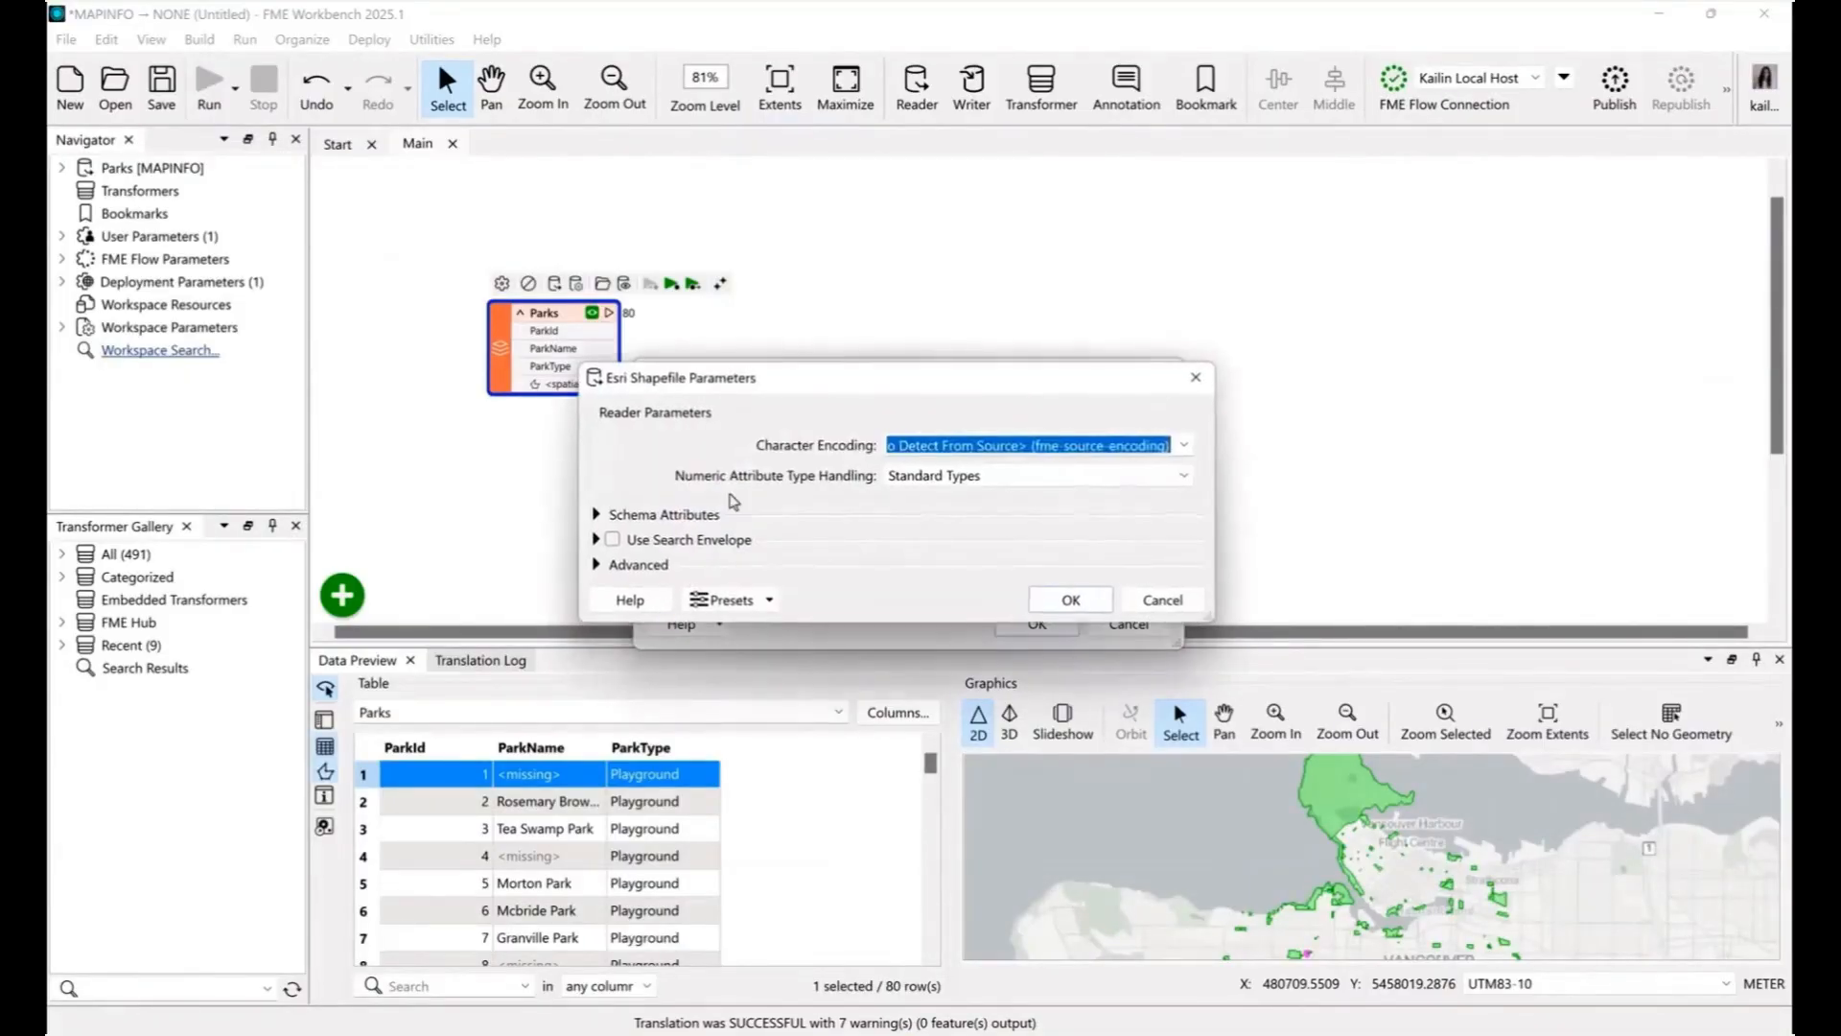
left_click_drag(773, 381, 1340, 355)
left_click(1216, 534)
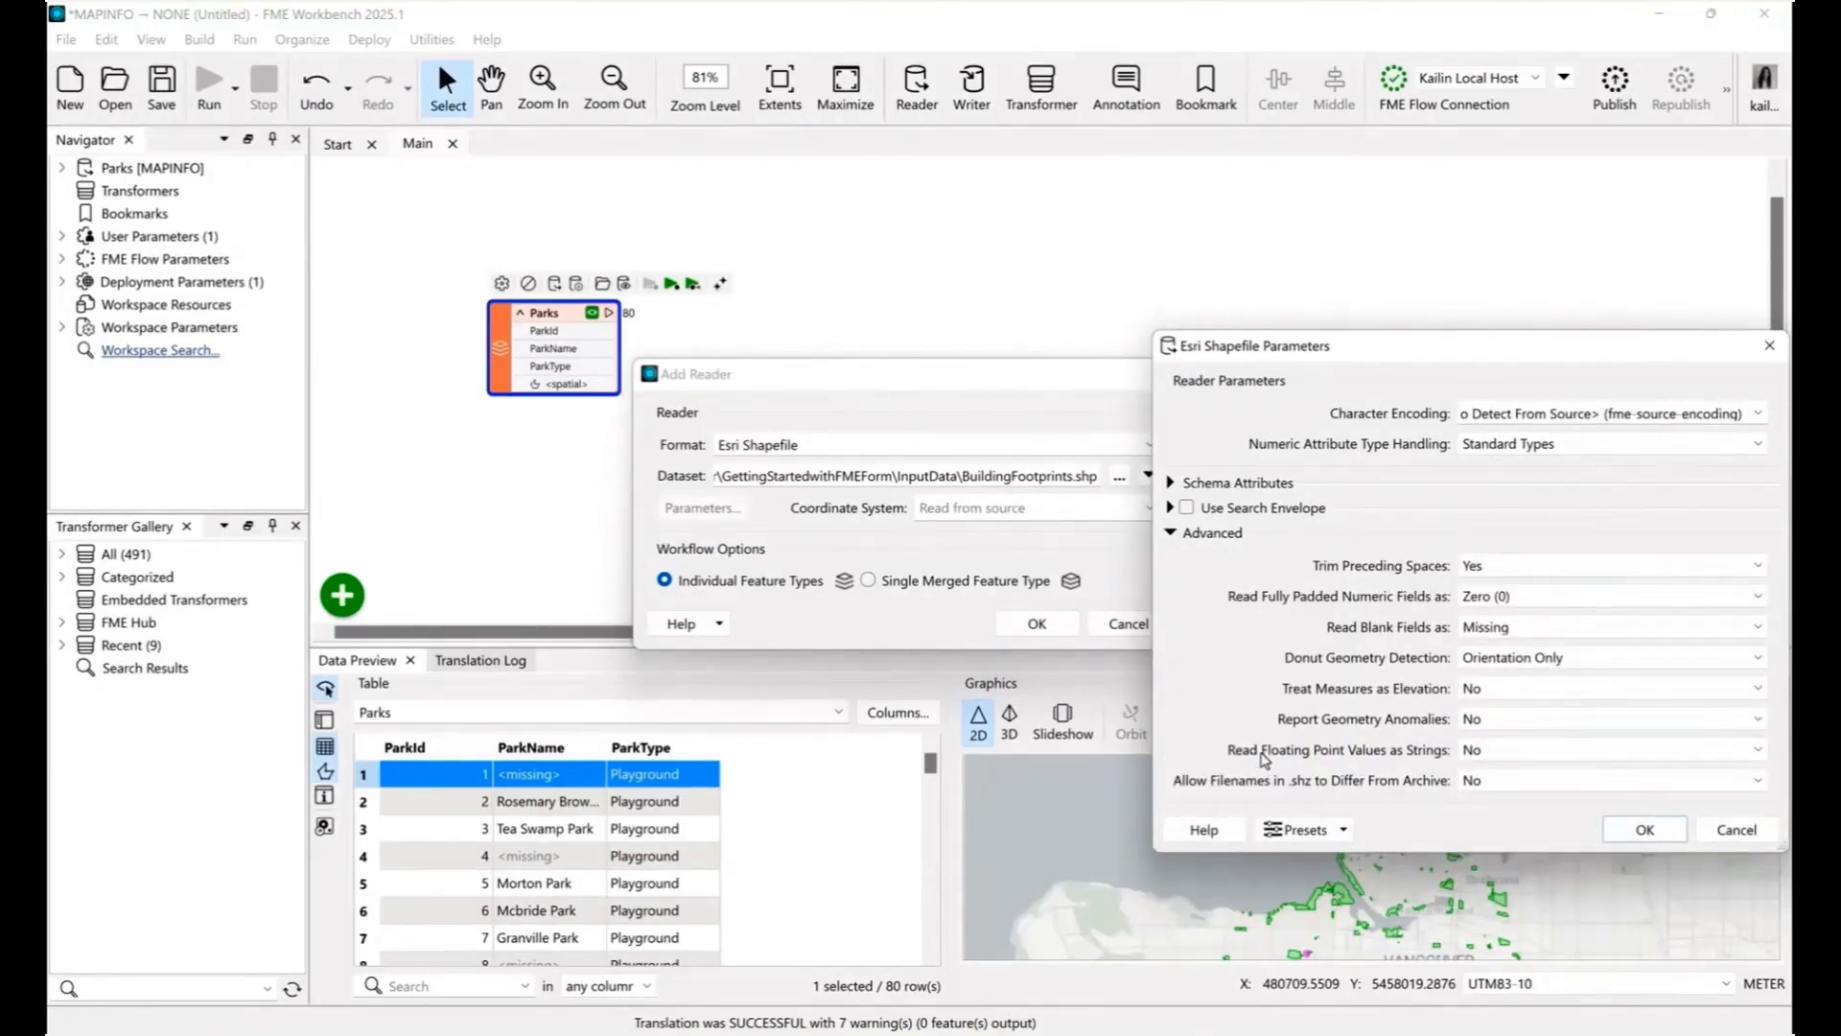
left_click(1498, 751)
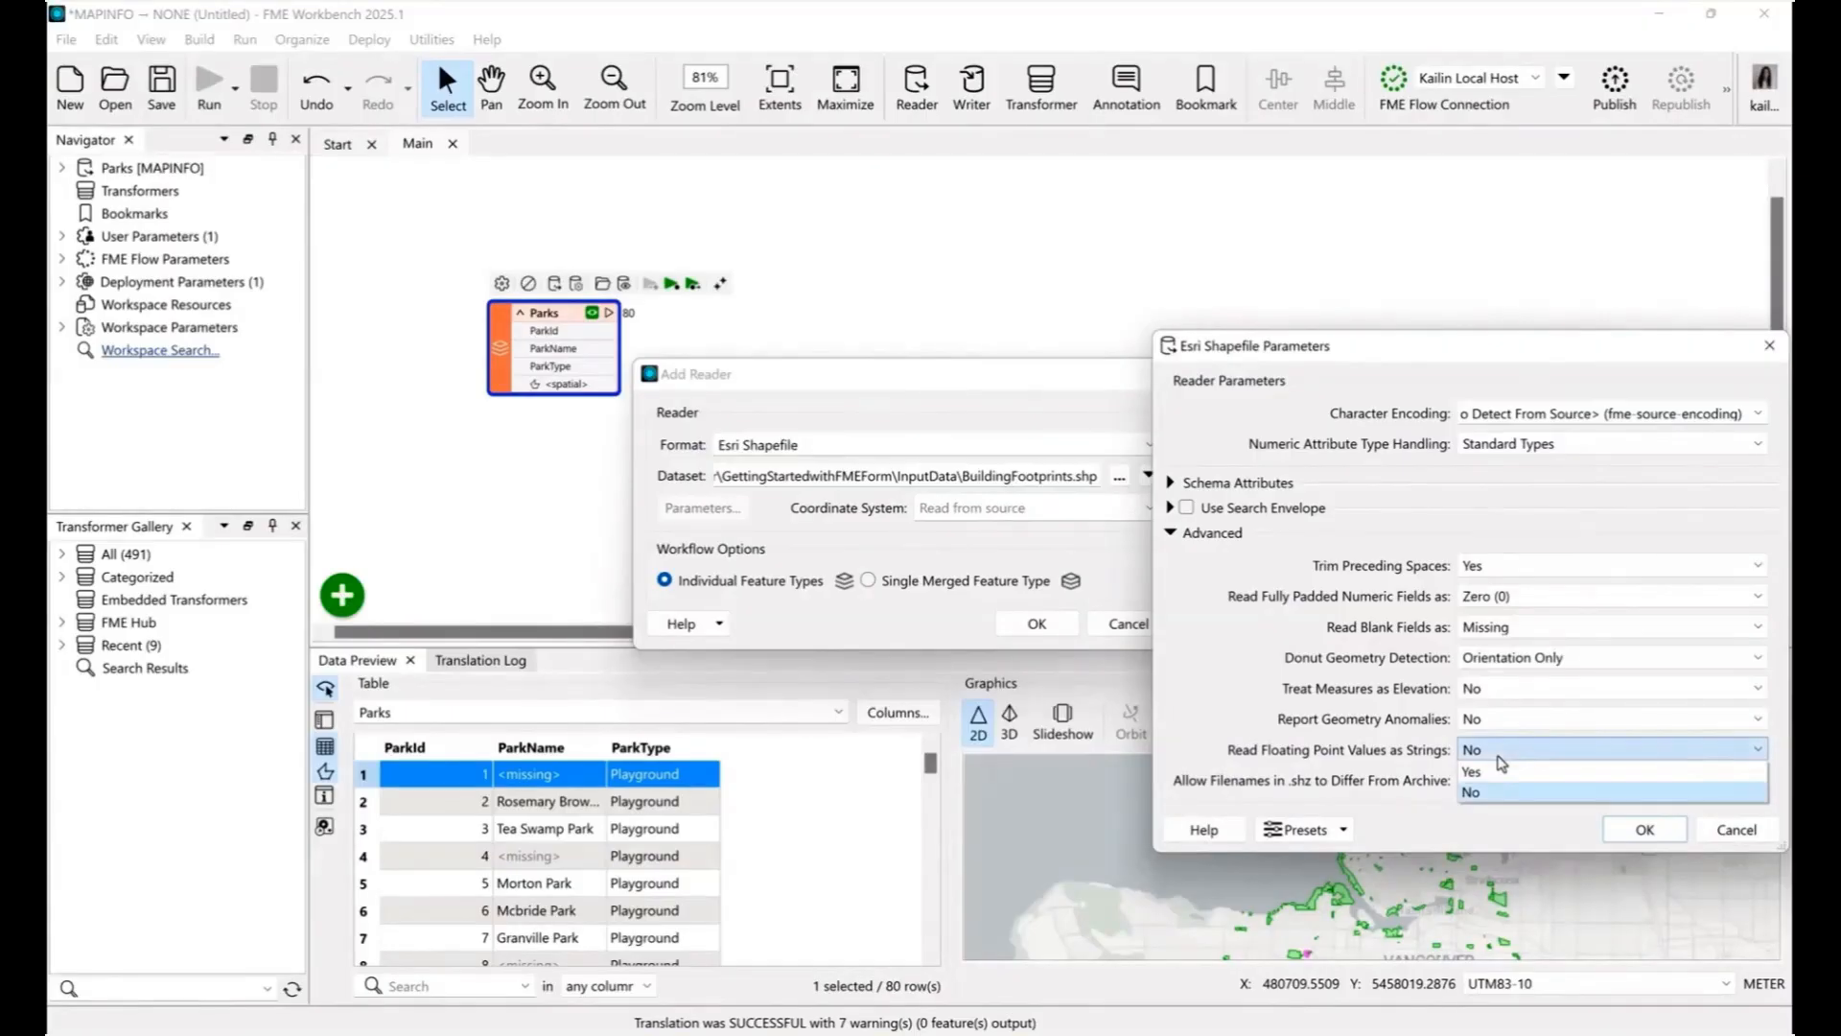
left_click(1445, 786)
left_click(1731, 830)
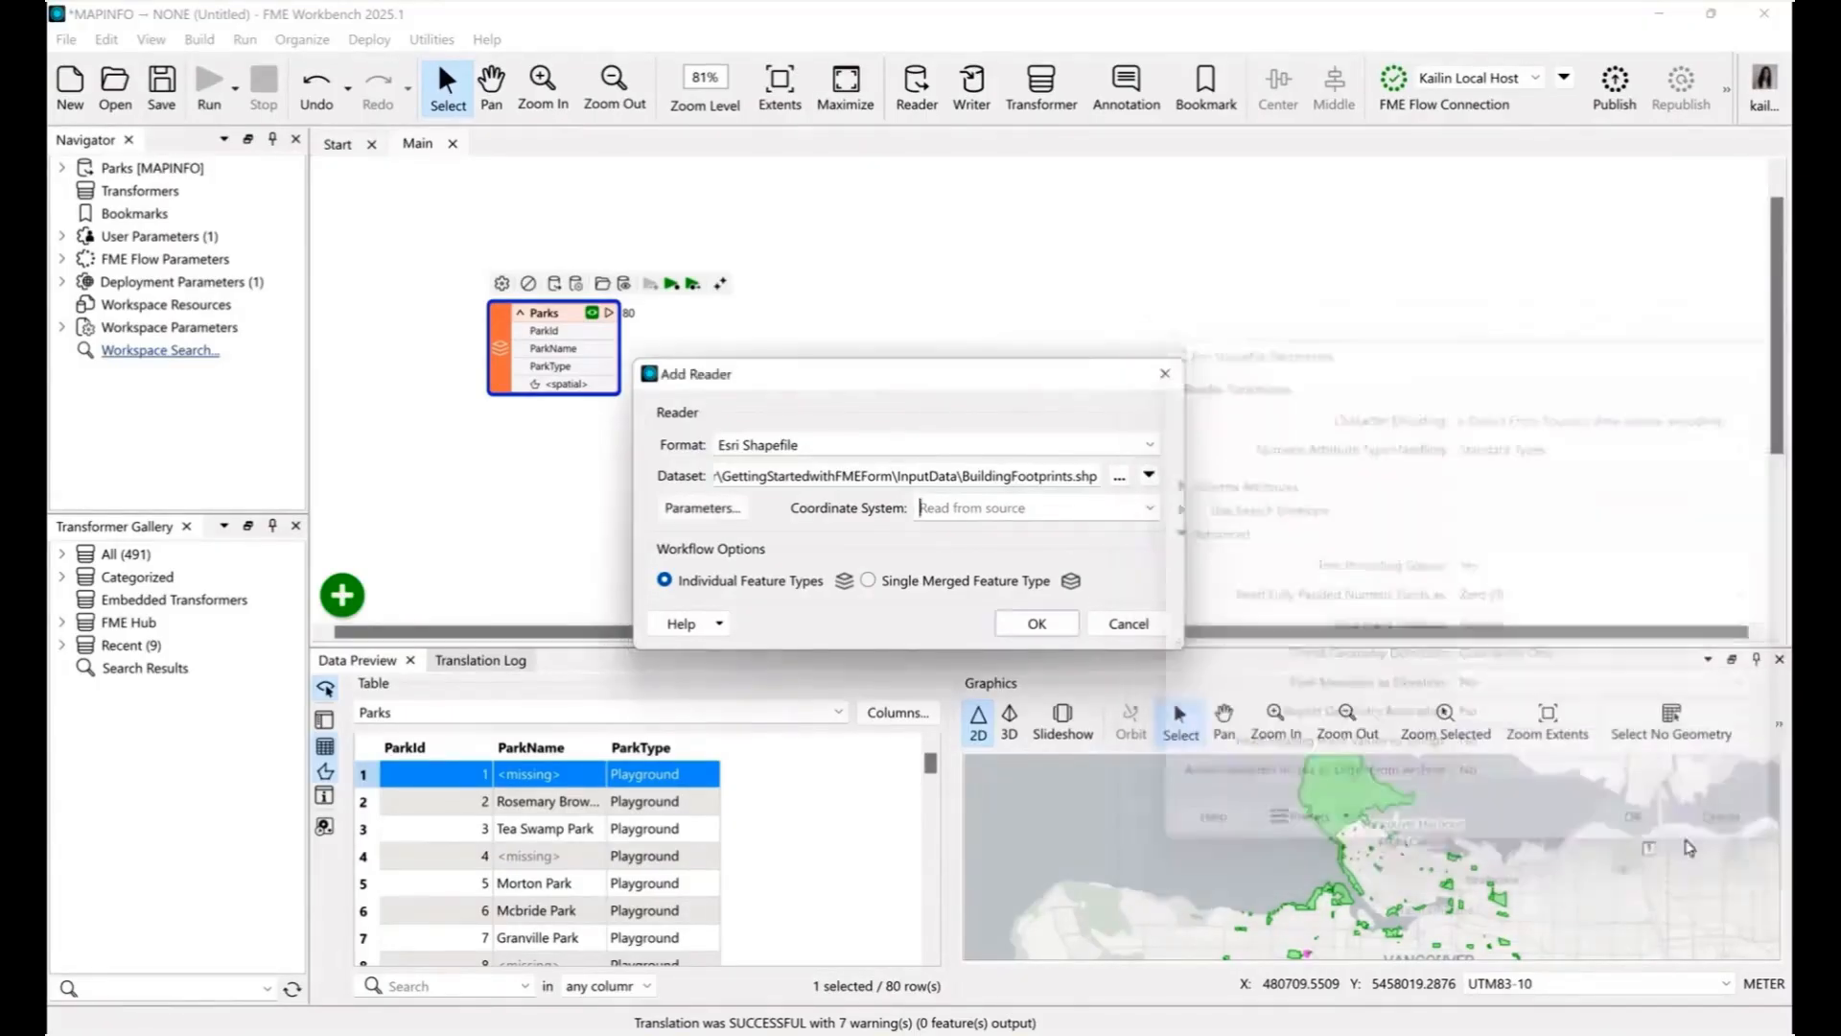
Step: Add the BuildingFootprints reader with individual feature types, and run the workspace up to its feature type
left_click(1041, 625)
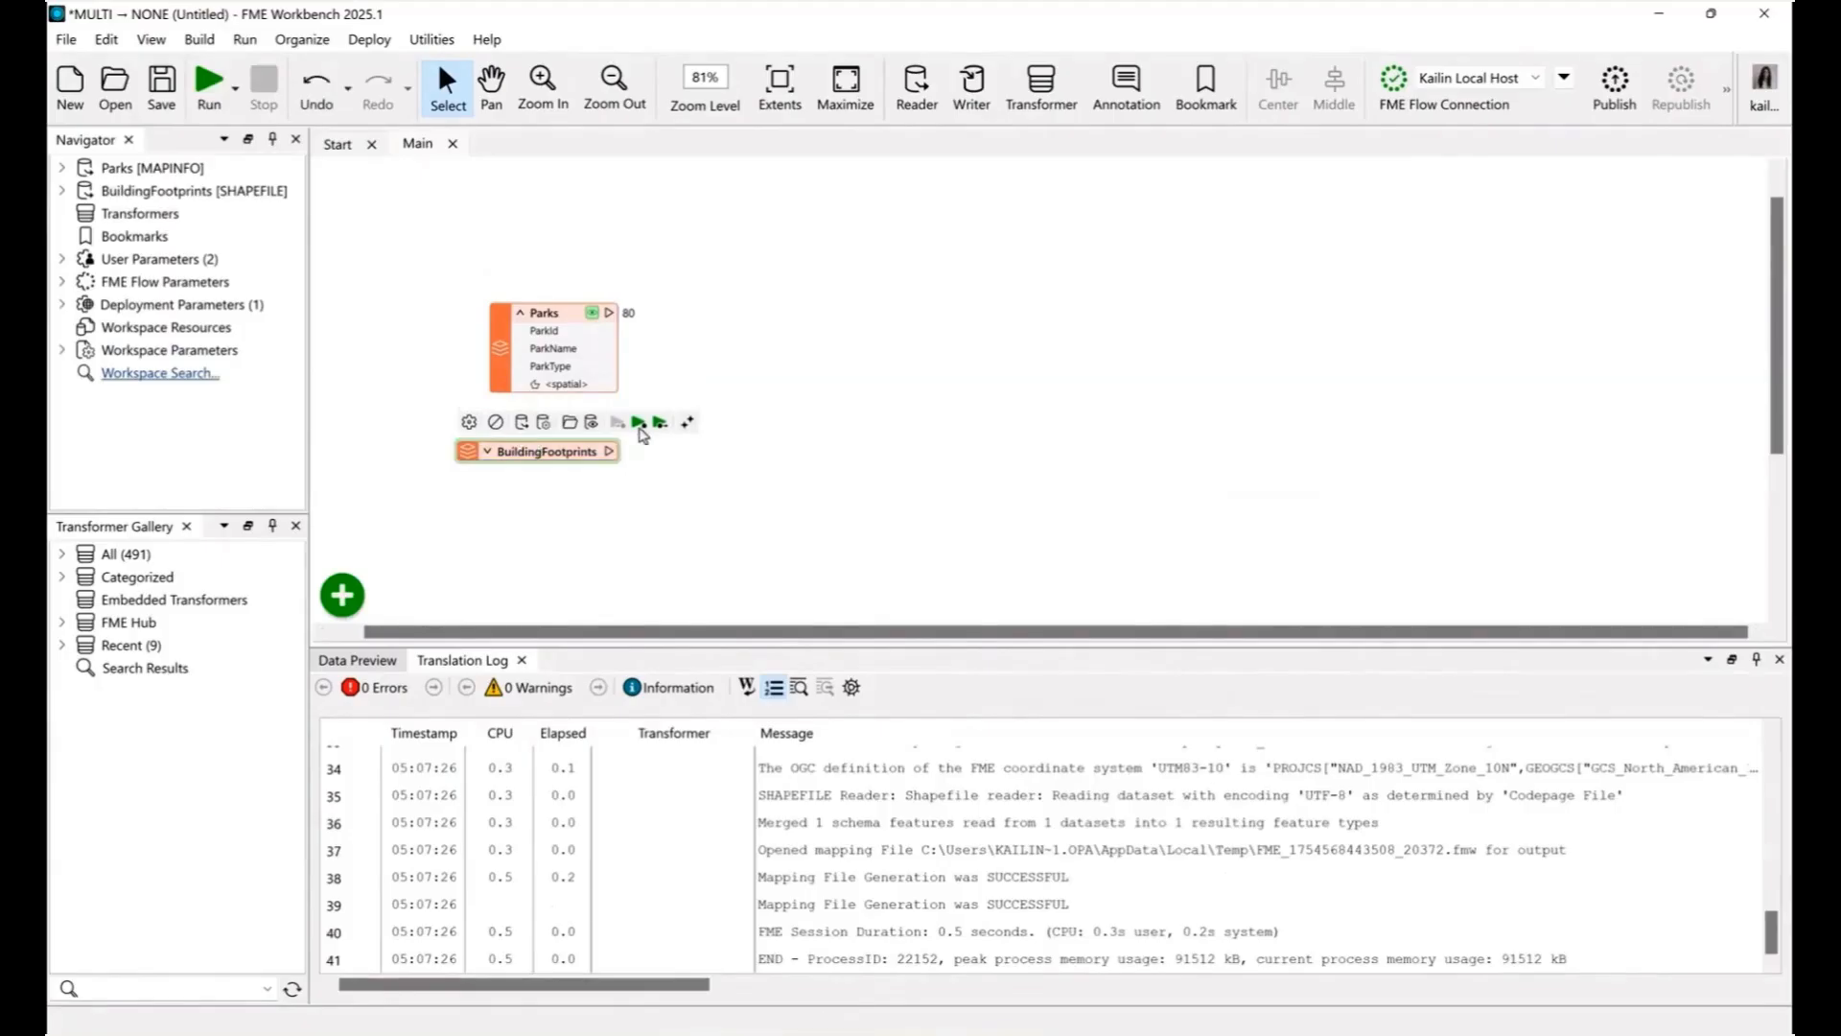
left_click(639, 424)
key("Return")
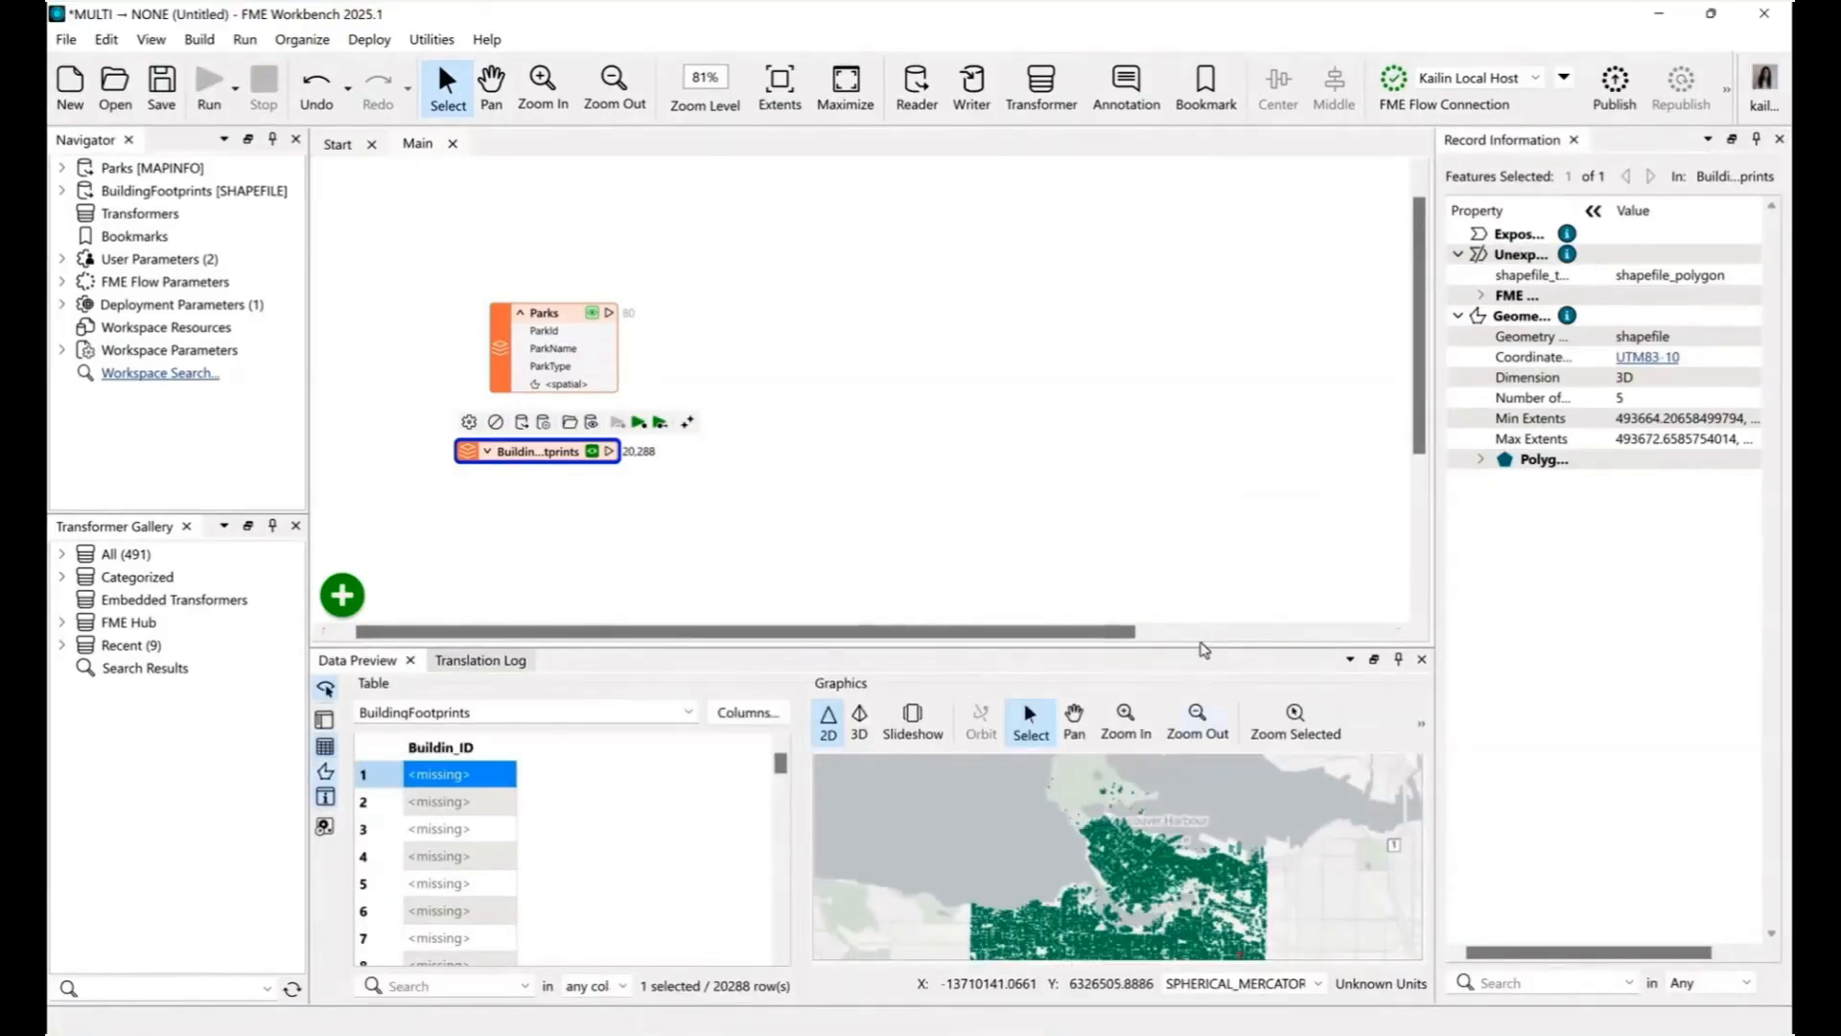
Step: Enlarge the data preview and display the cached Parks polygons together with the building footprints, inspecting the overlap up close
left_click_drag(1200, 646, 1204, 526)
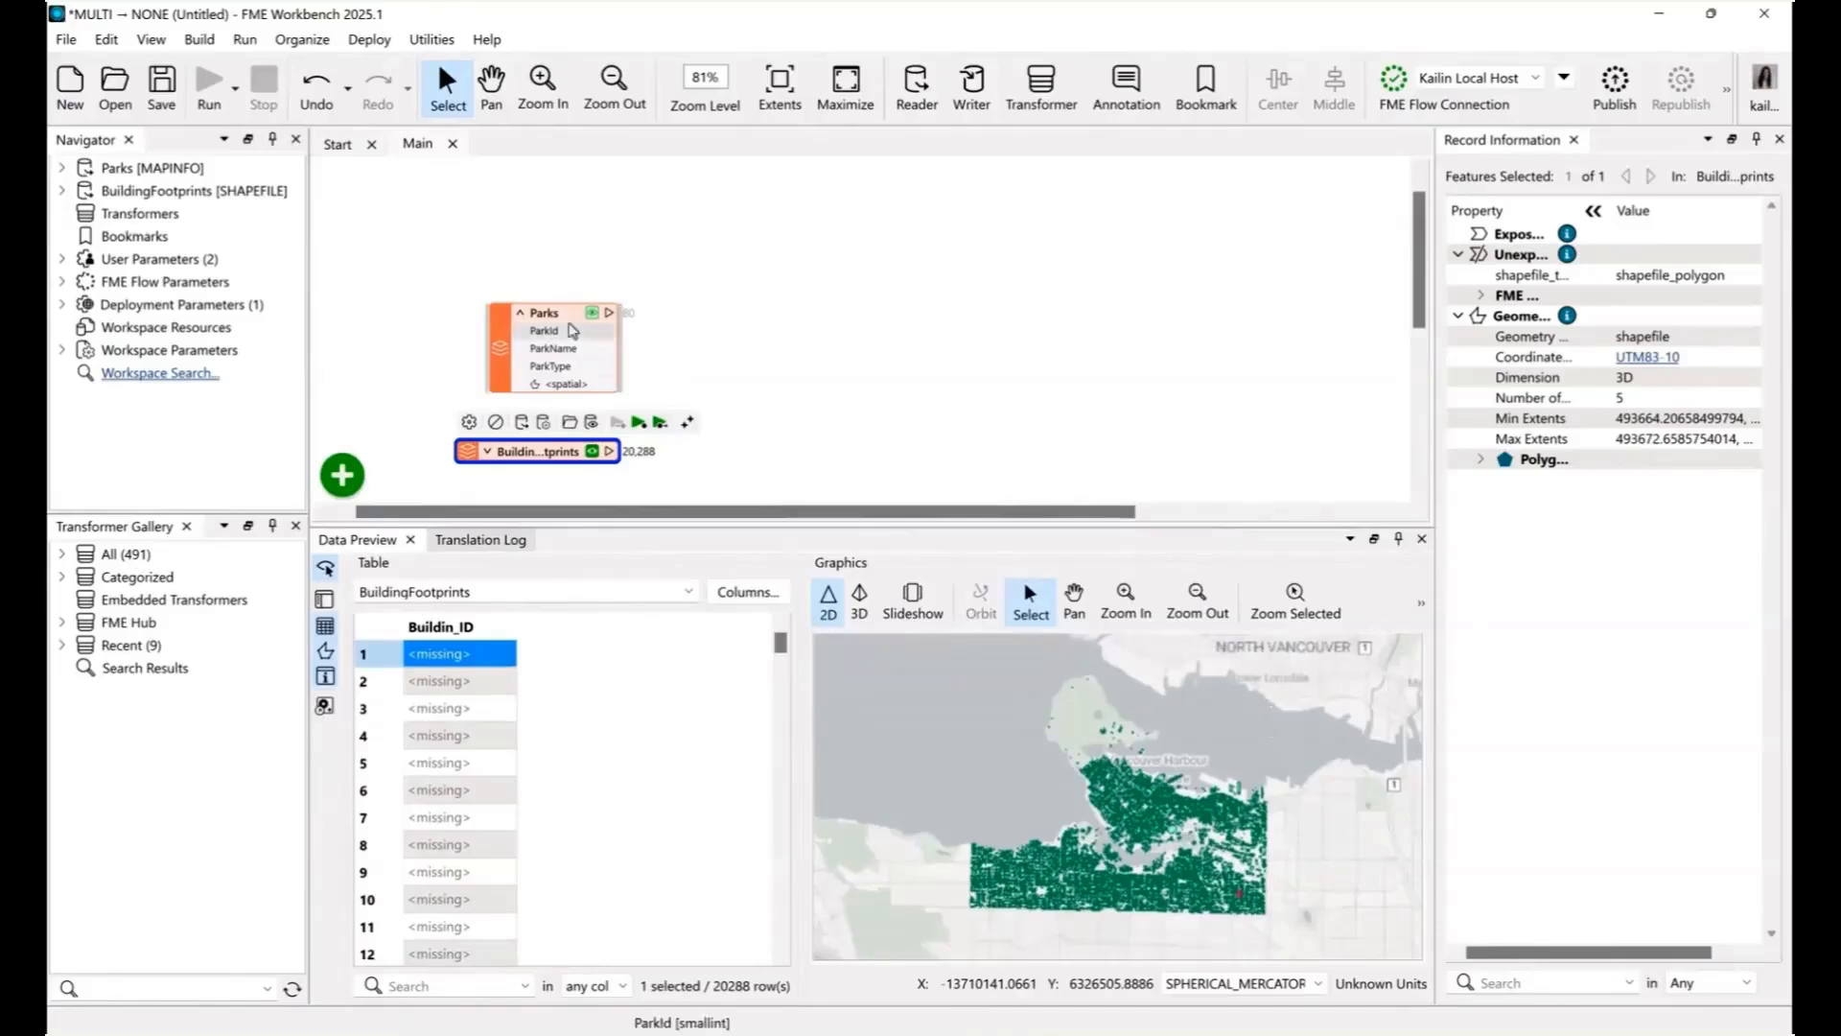
left_click(592, 313)
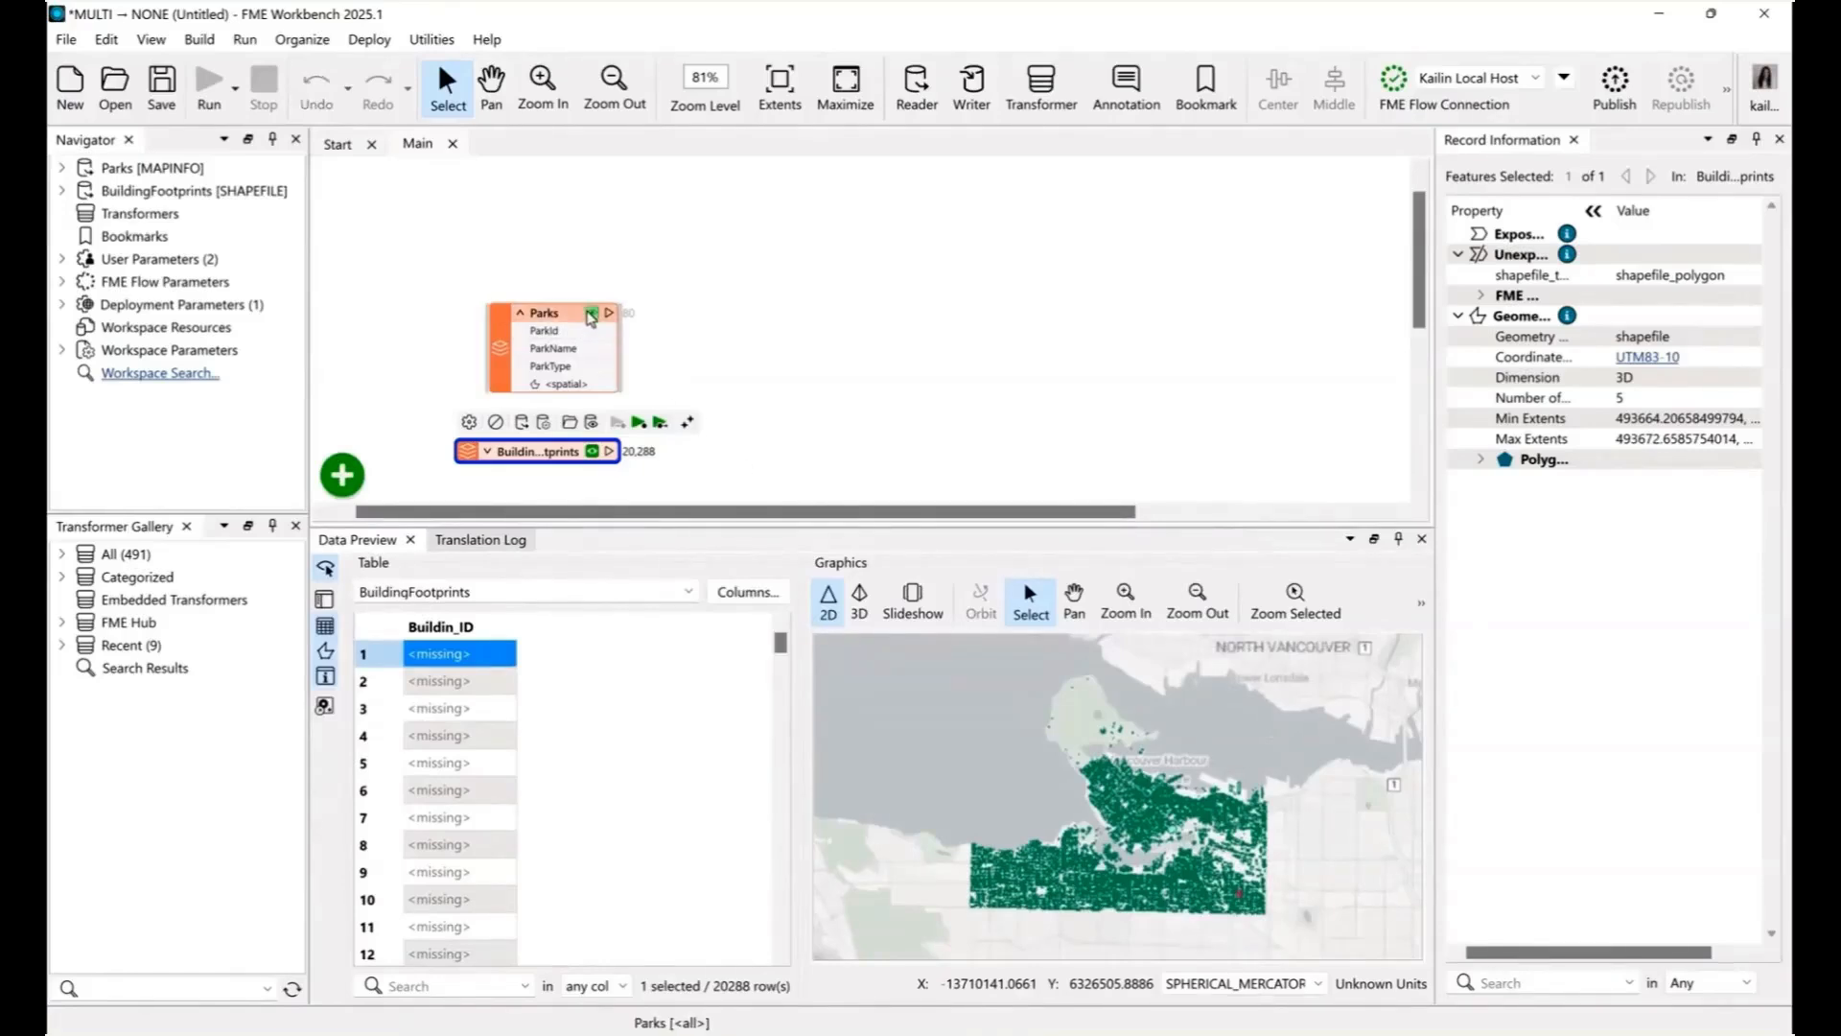
scroll(1129, 775, "up", 5)
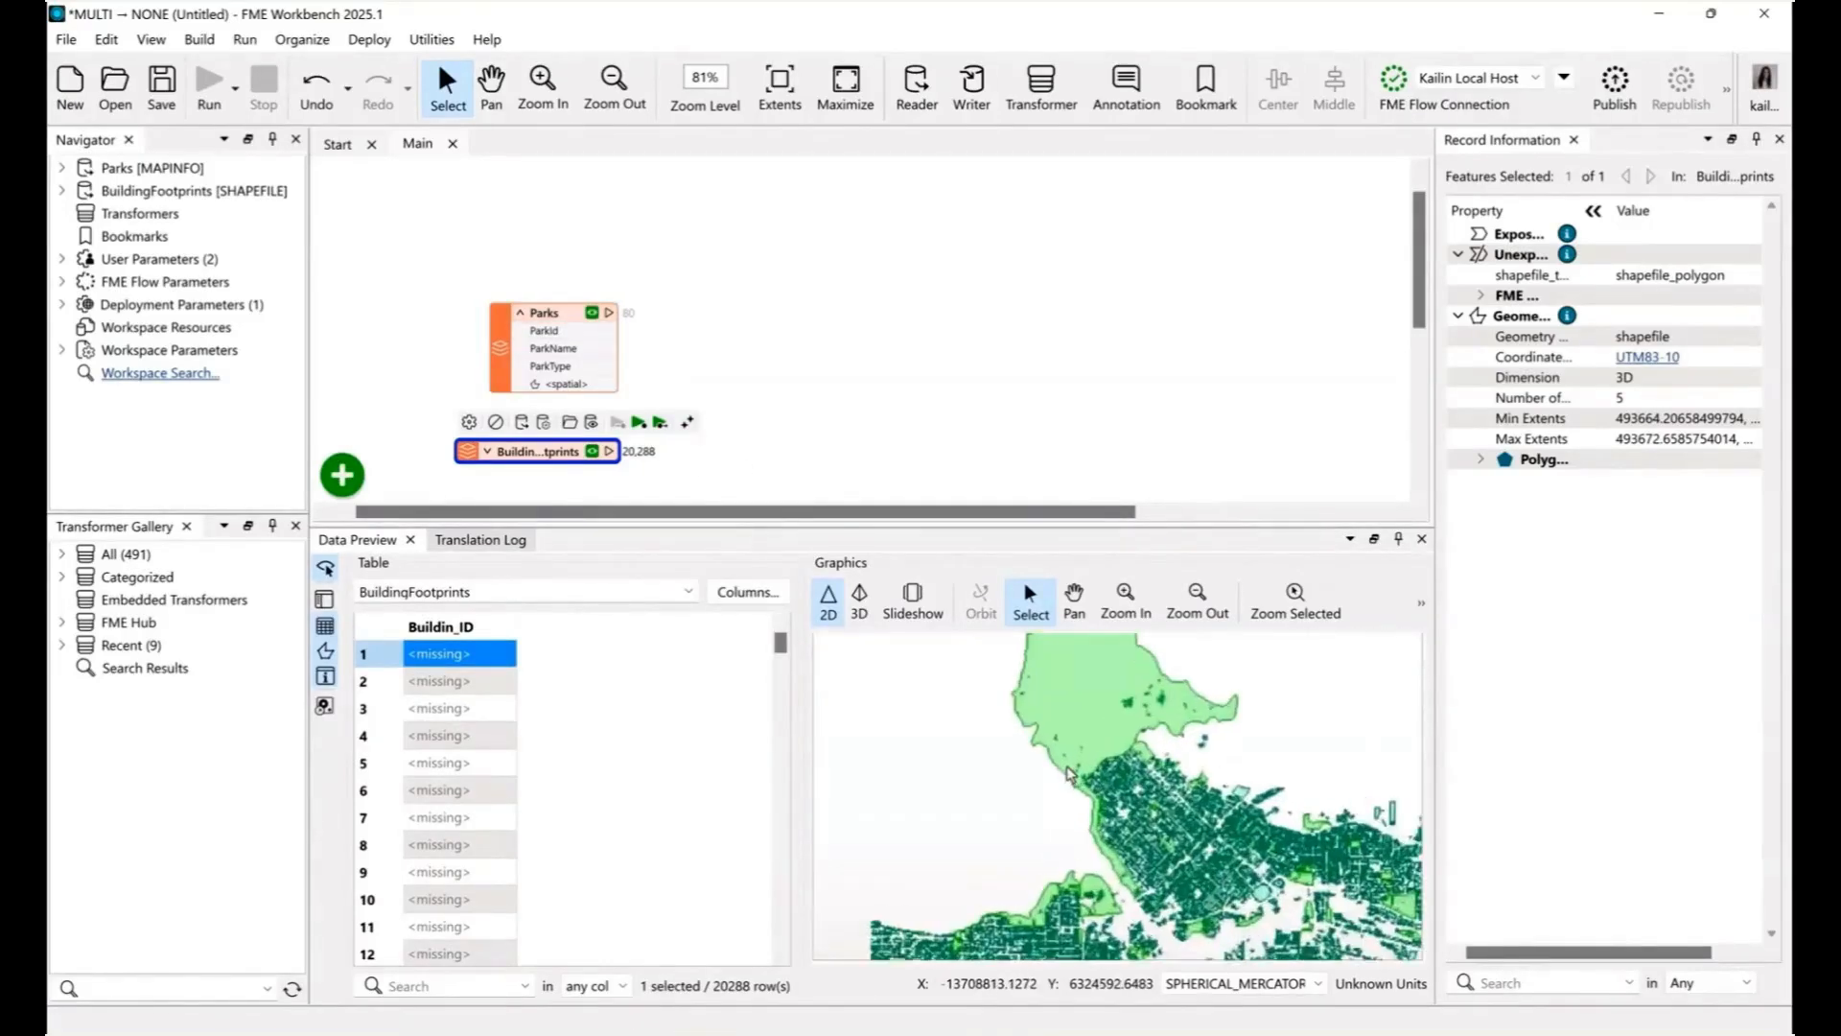
Step: Inspect up close the building footprints that fall inside the large park polygon beside the street grid
scroll(1128, 775, "up", 4)
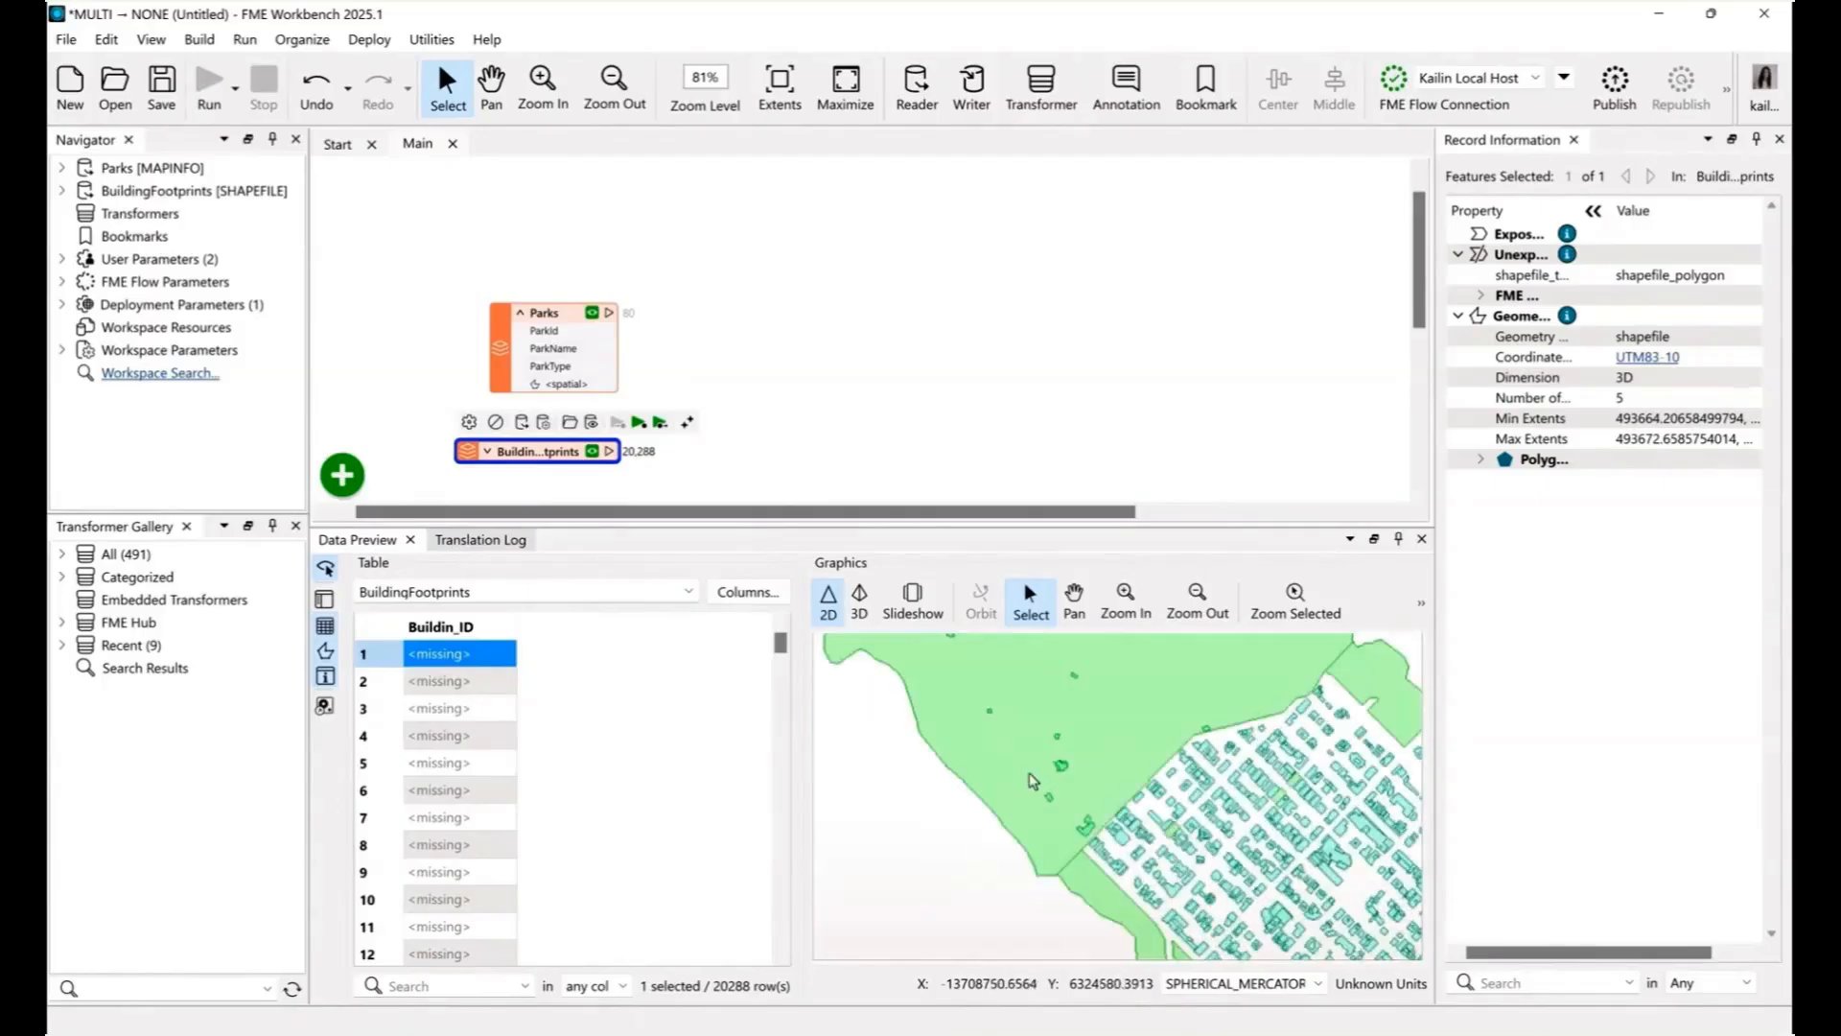
scroll(1033, 773, "up", 1)
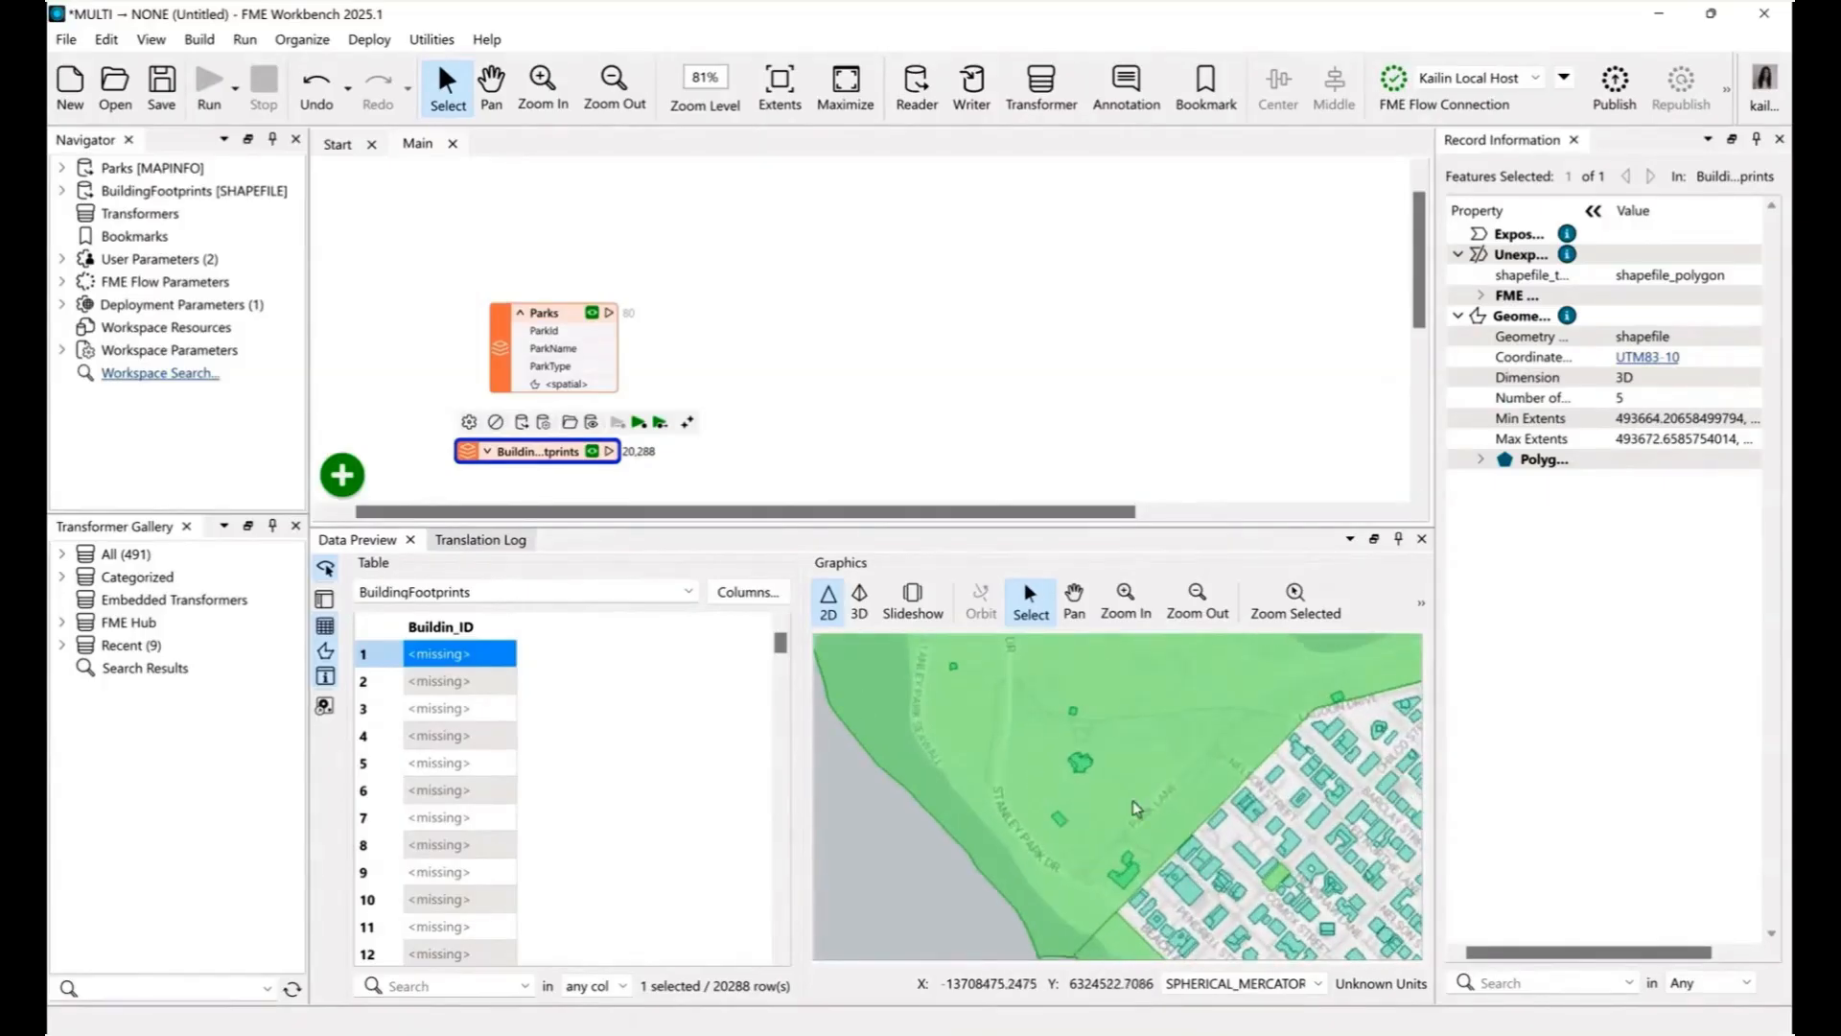
scroll(1119, 818, "up", 1)
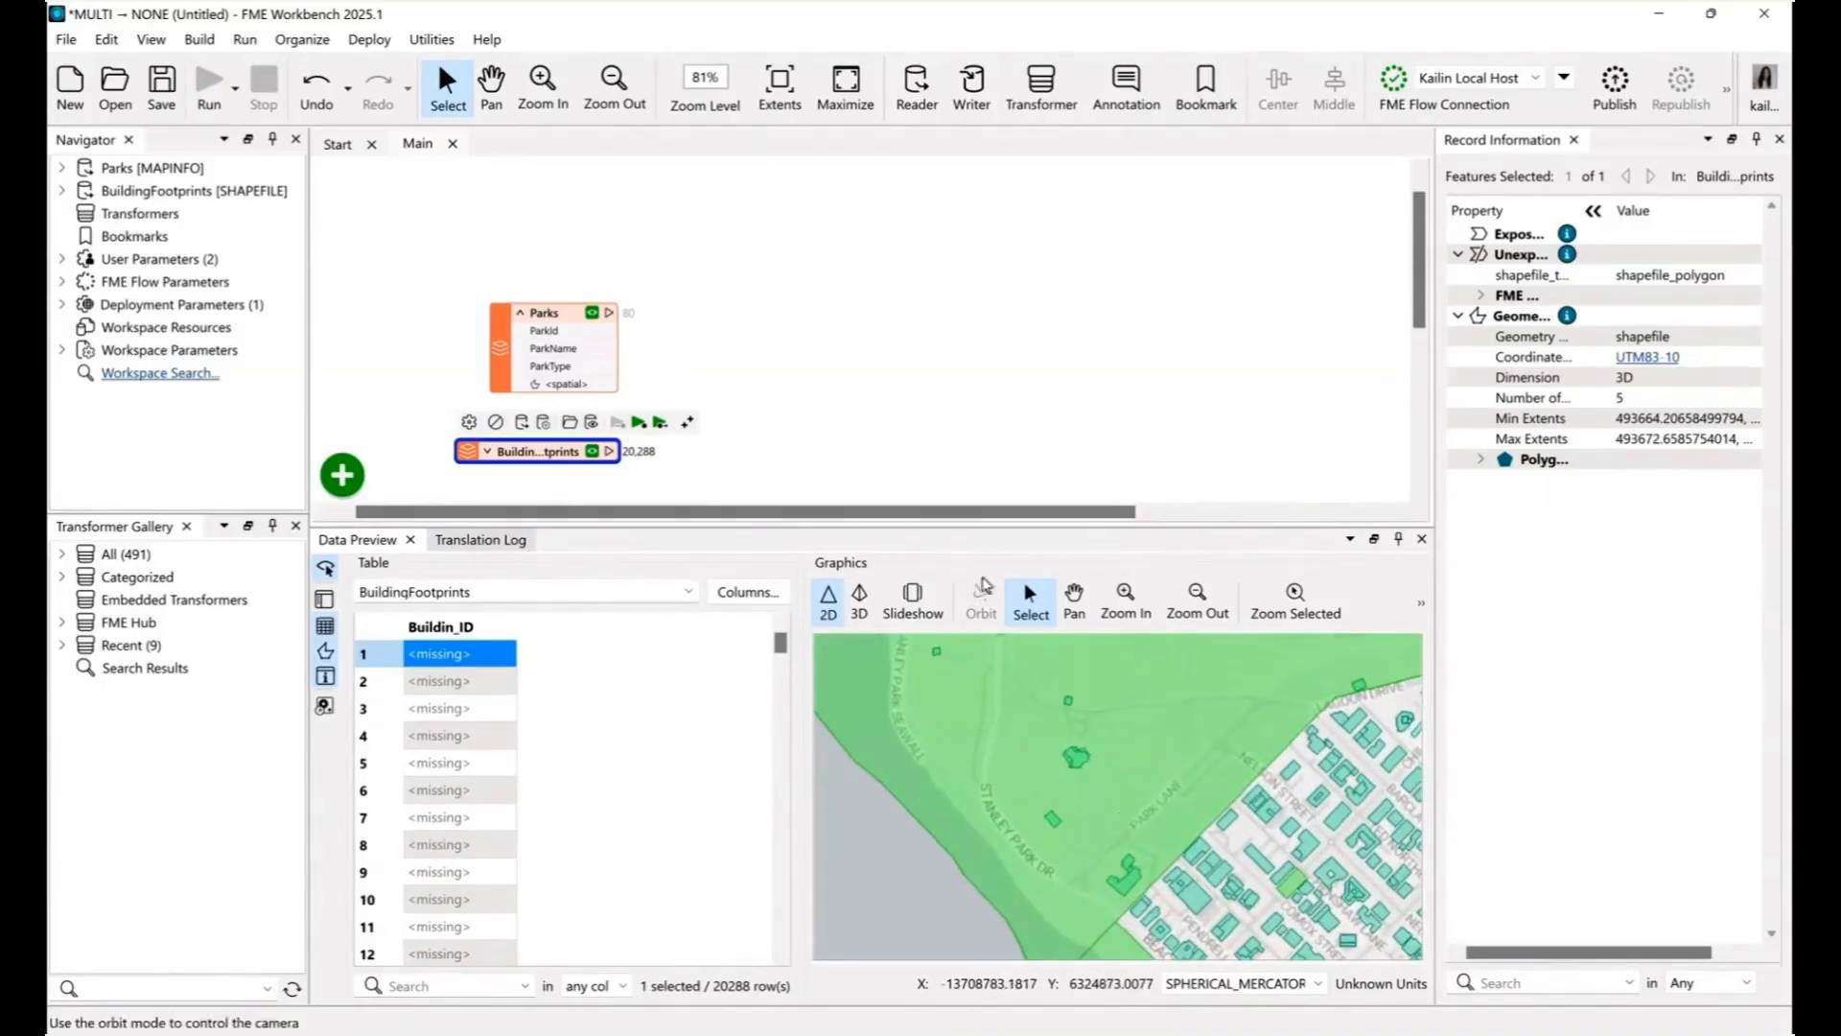
scroll(902, 379, "down", 1)
Step: Enlarge the canvas area and move the BuildingFootprints feature type above the Parks feature type
left_click(903, 370)
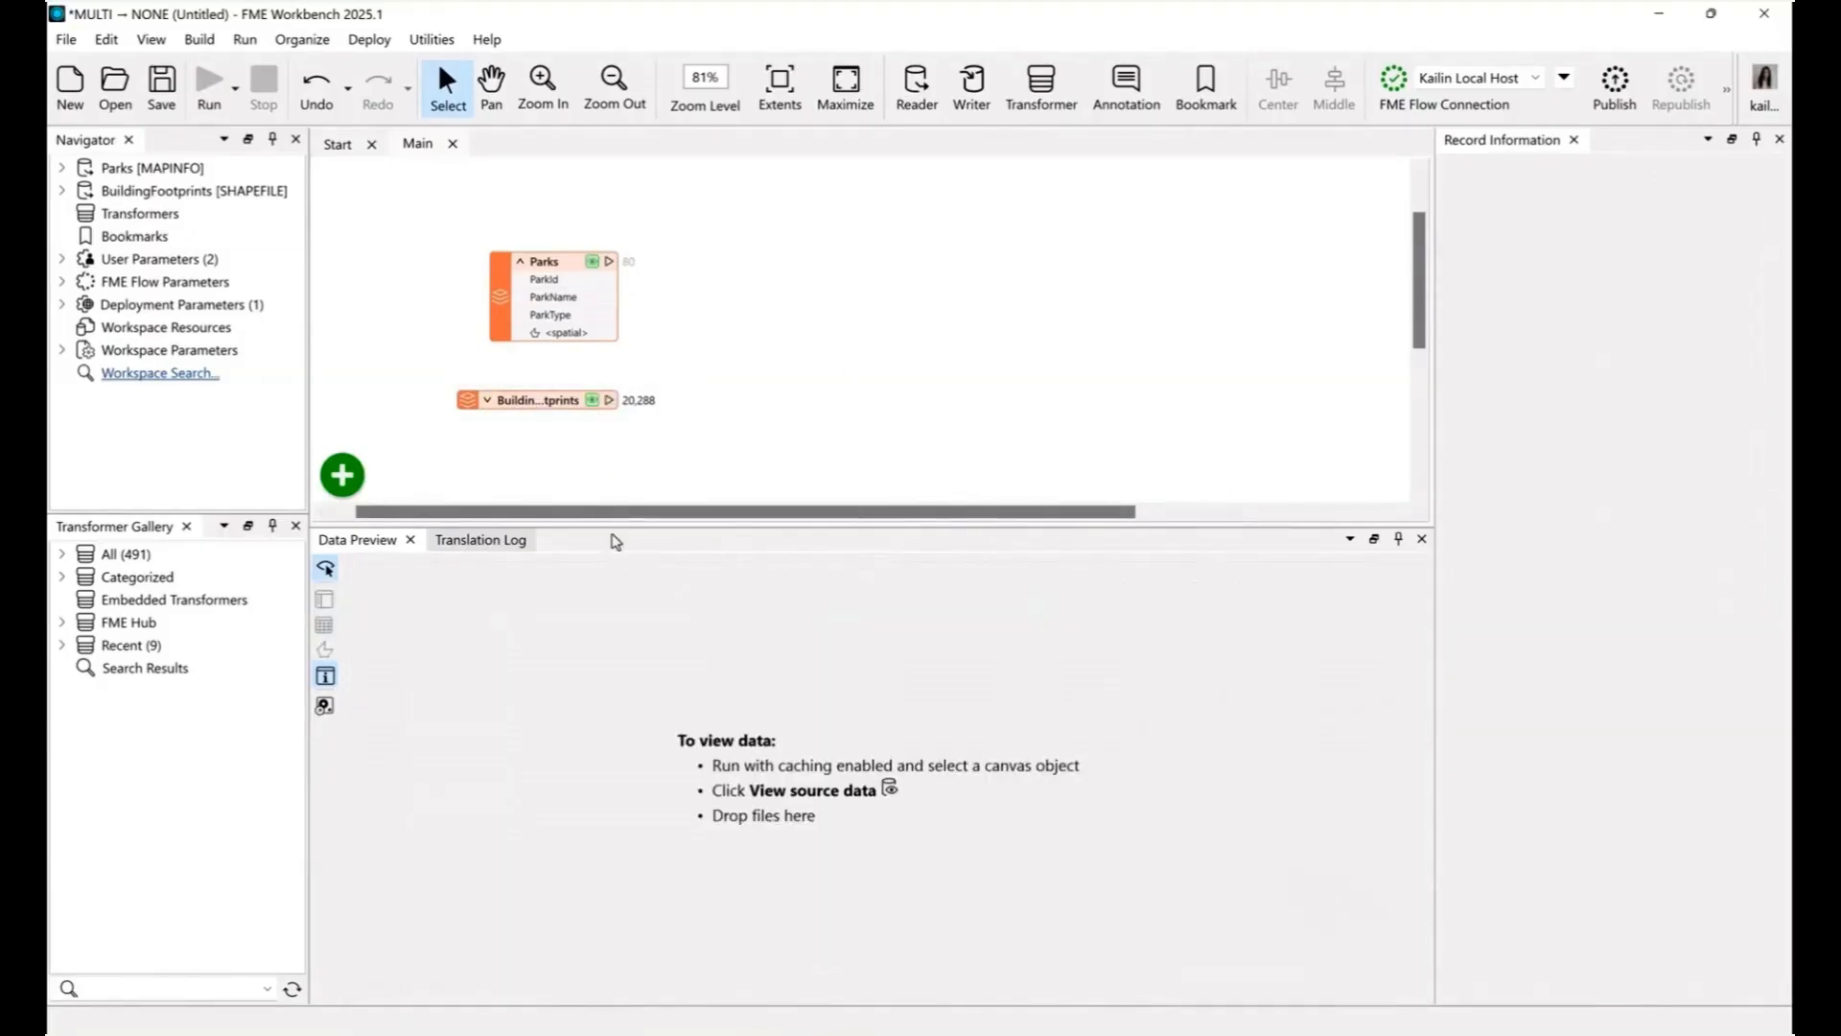
left_click_drag(619, 523, 611, 695)
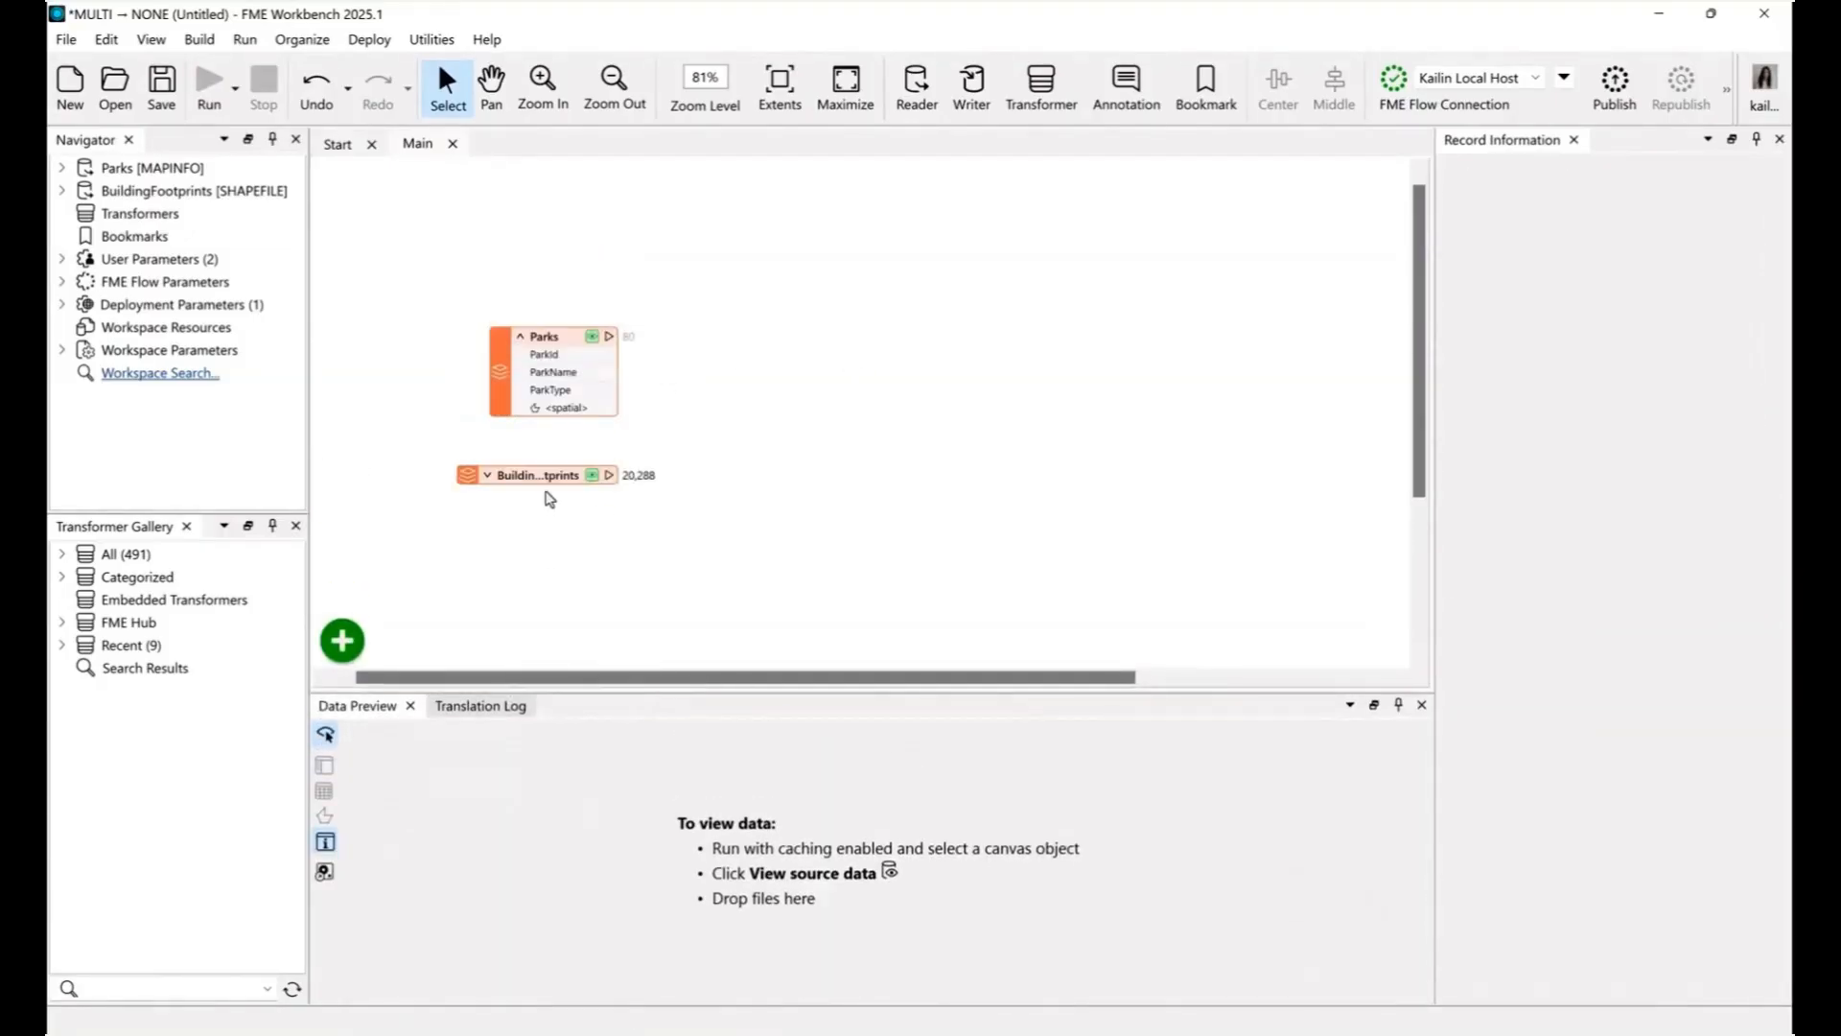
left_click_drag(563, 485, 566, 224)
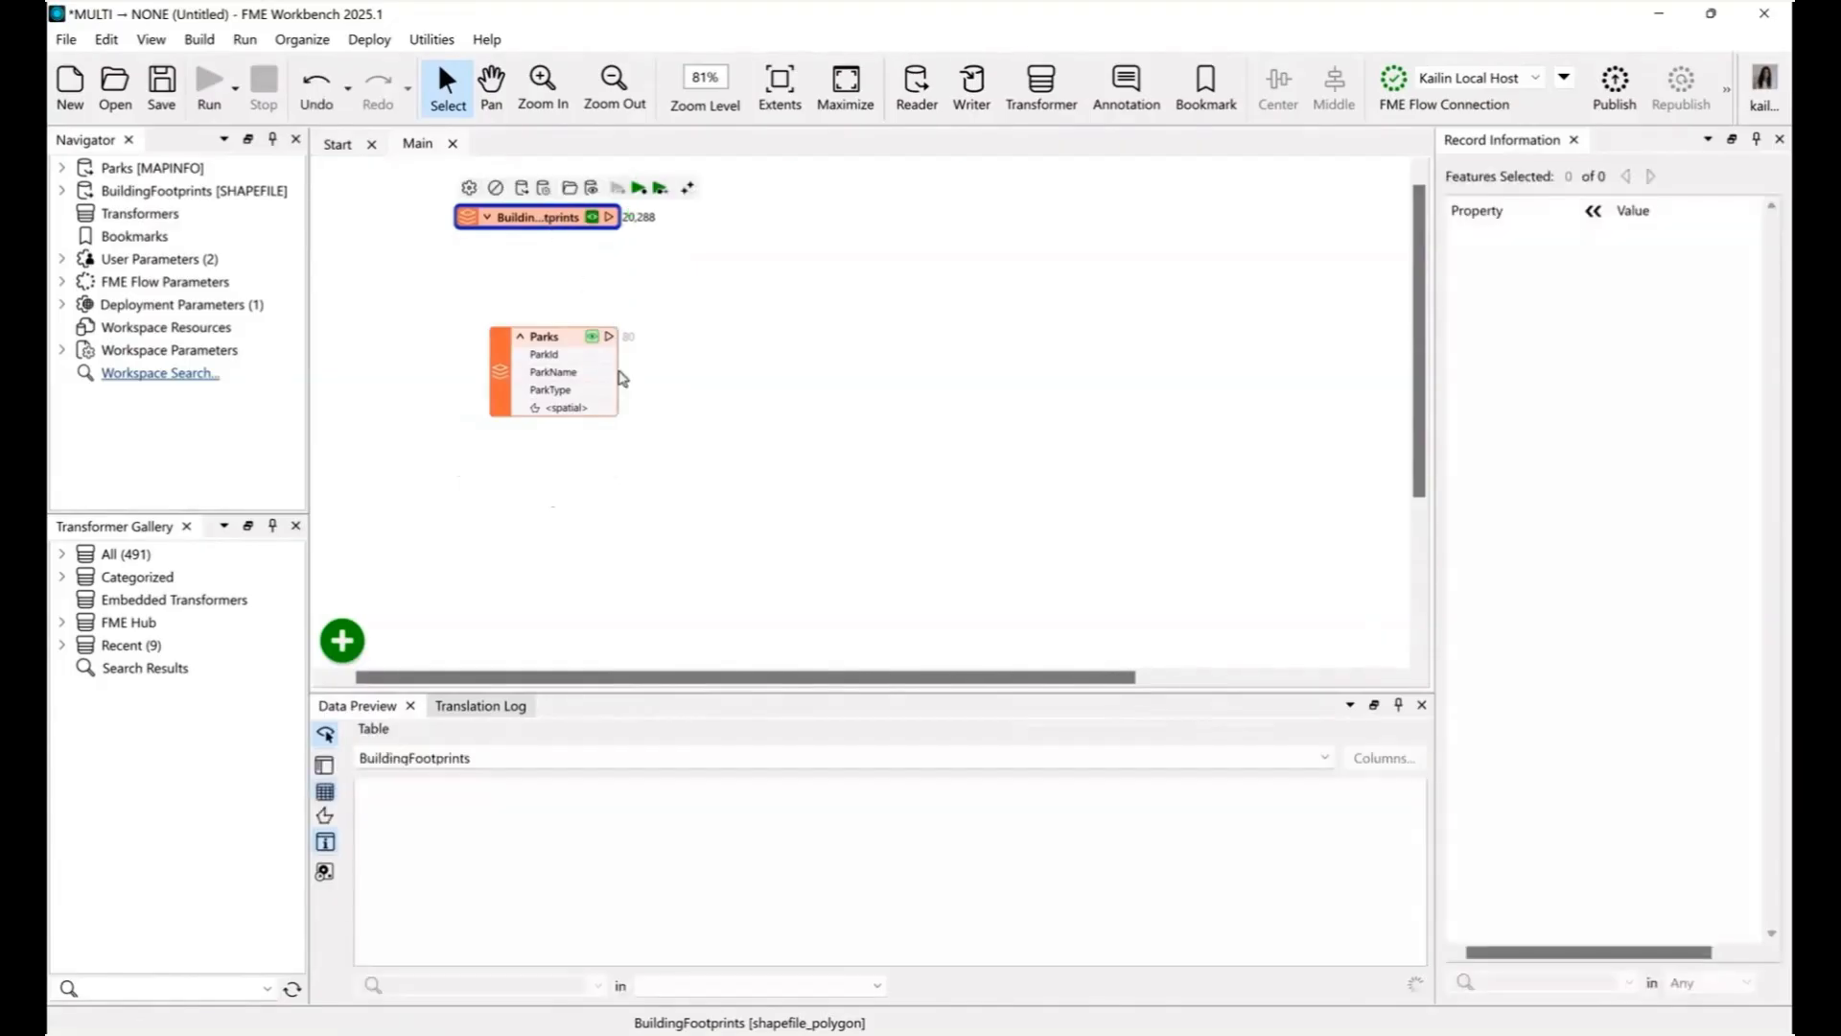
Step: Add an AreaCalculator transformer connected to Parks and set its output area attribute to ParkLandArea
left_click(658, 374)
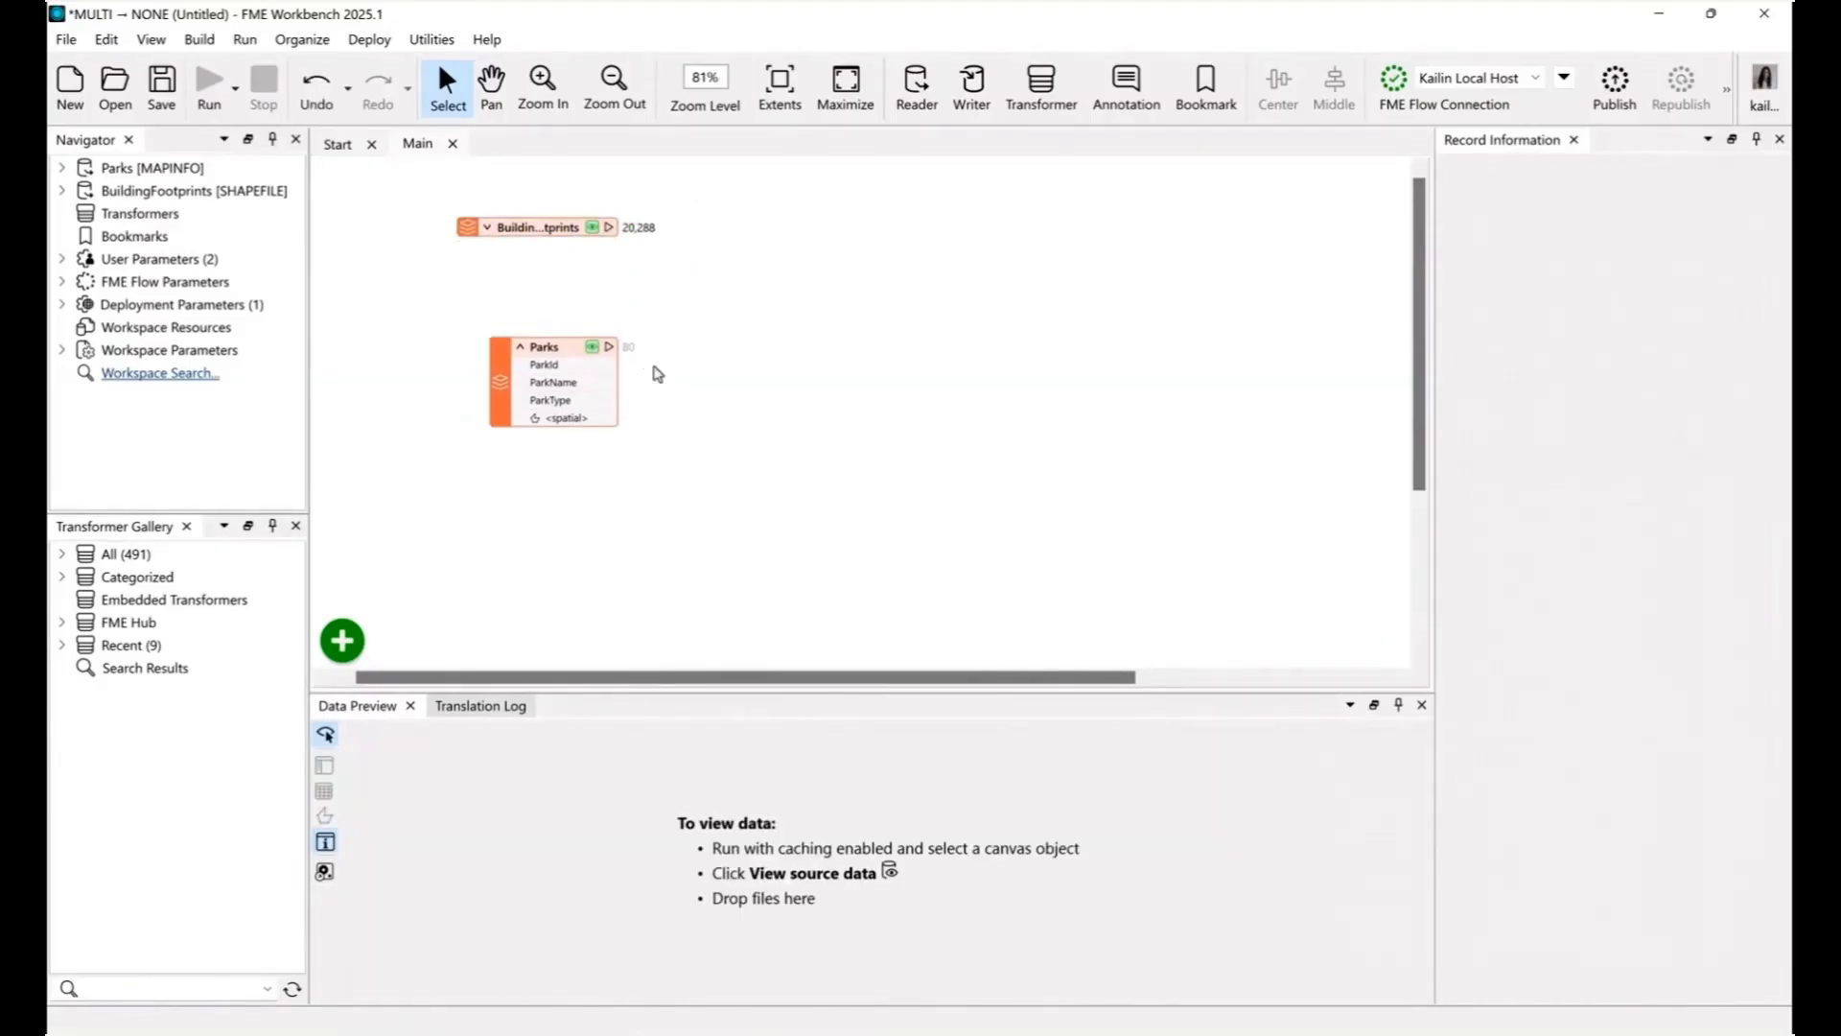
type("areaca")
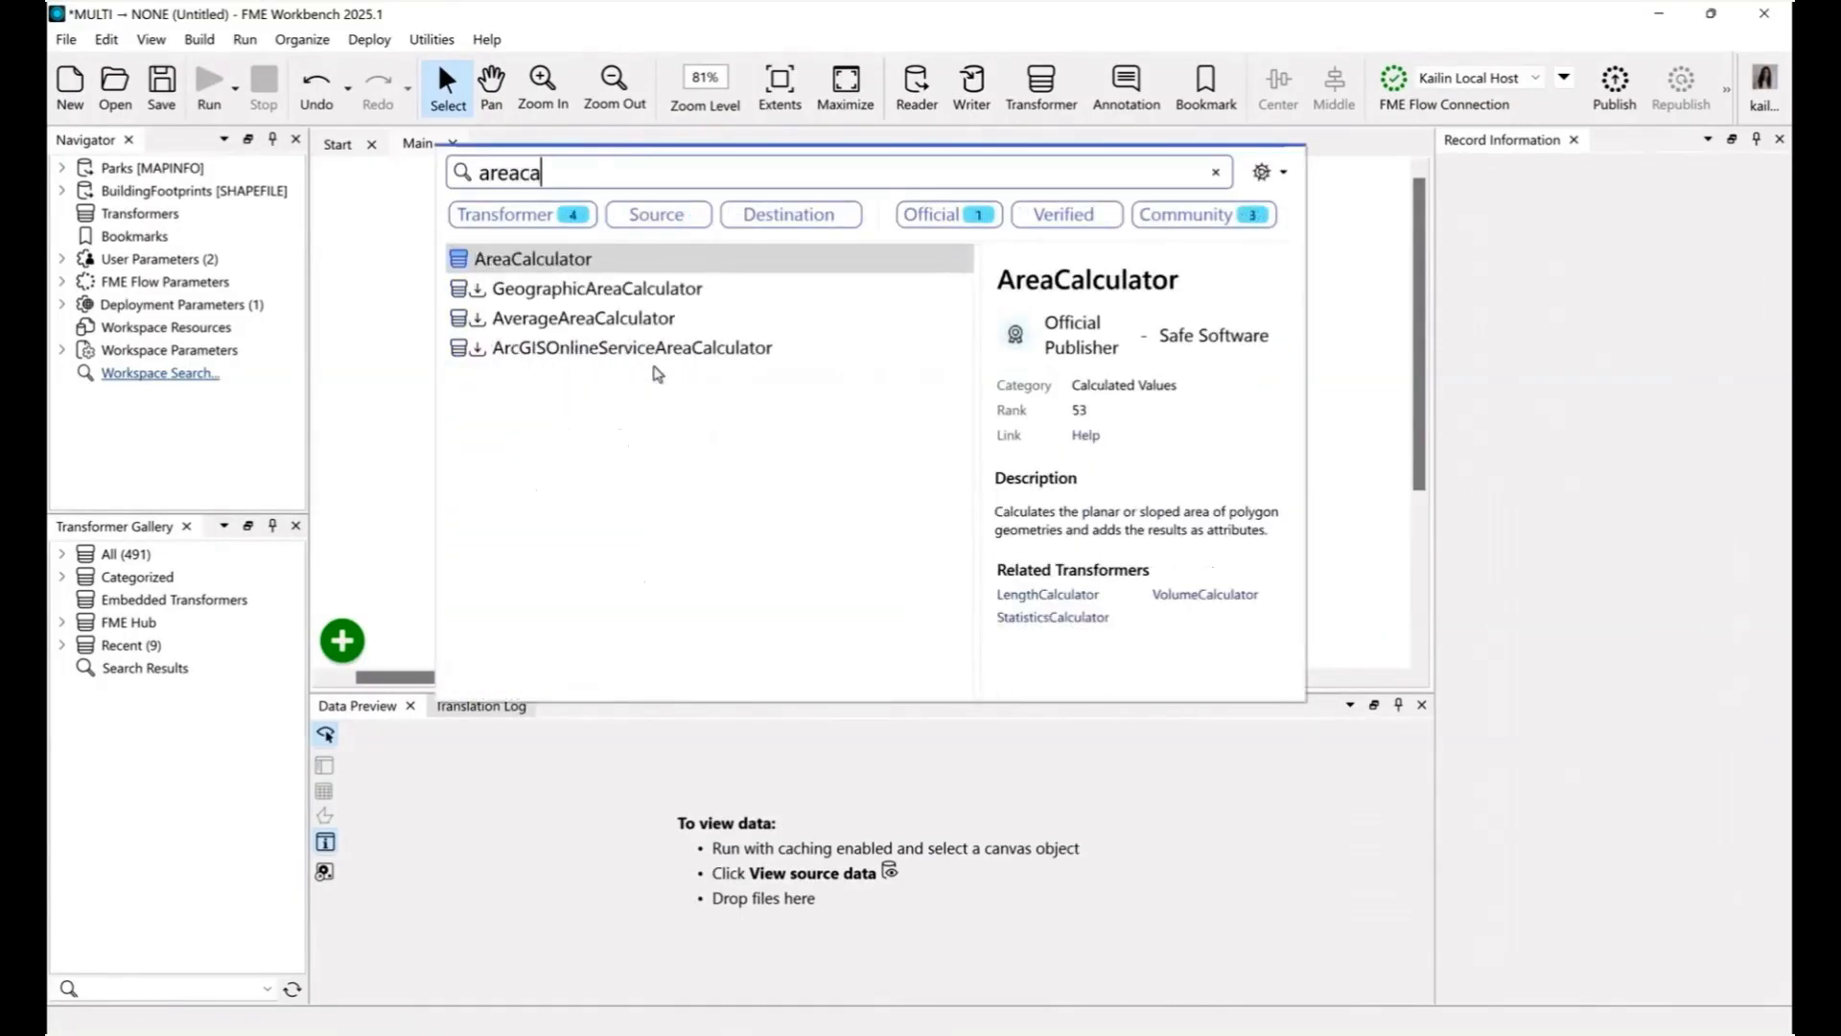
key("Return")
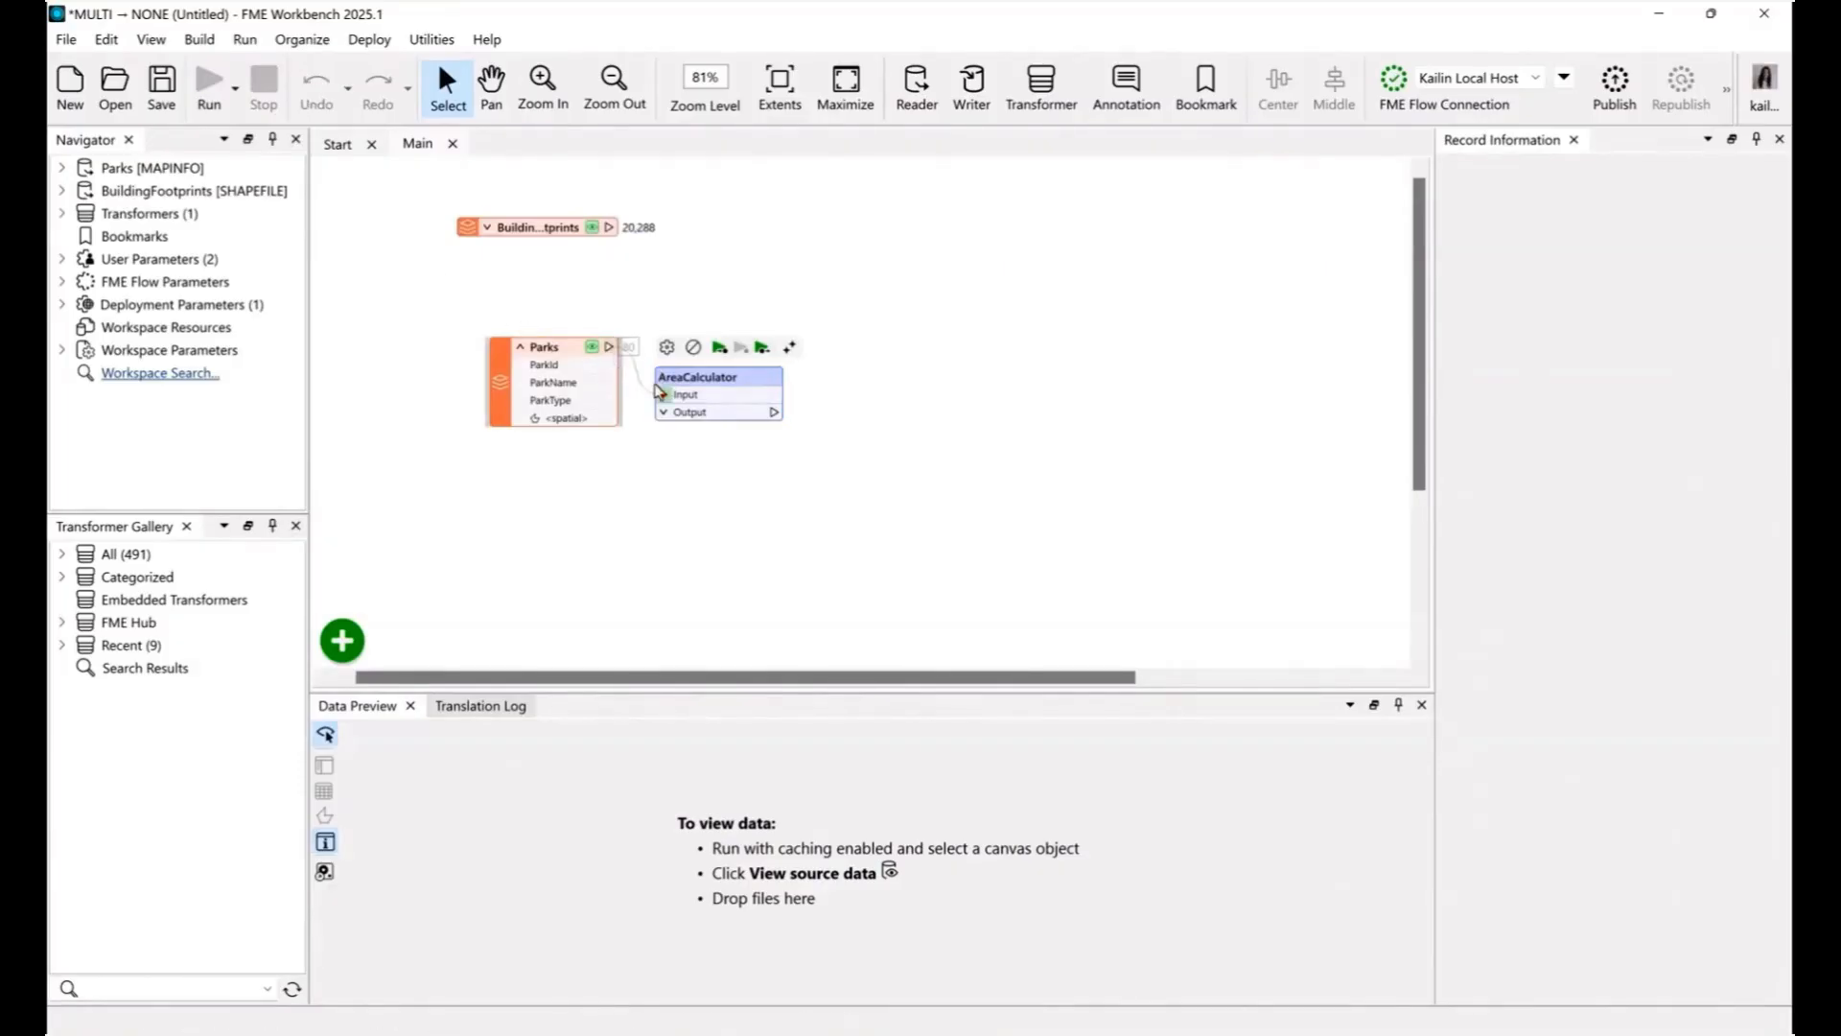
left_click_drag(701, 376, 713, 346)
double_click(712, 347)
double_click(955, 588)
type("ParkLandArea")
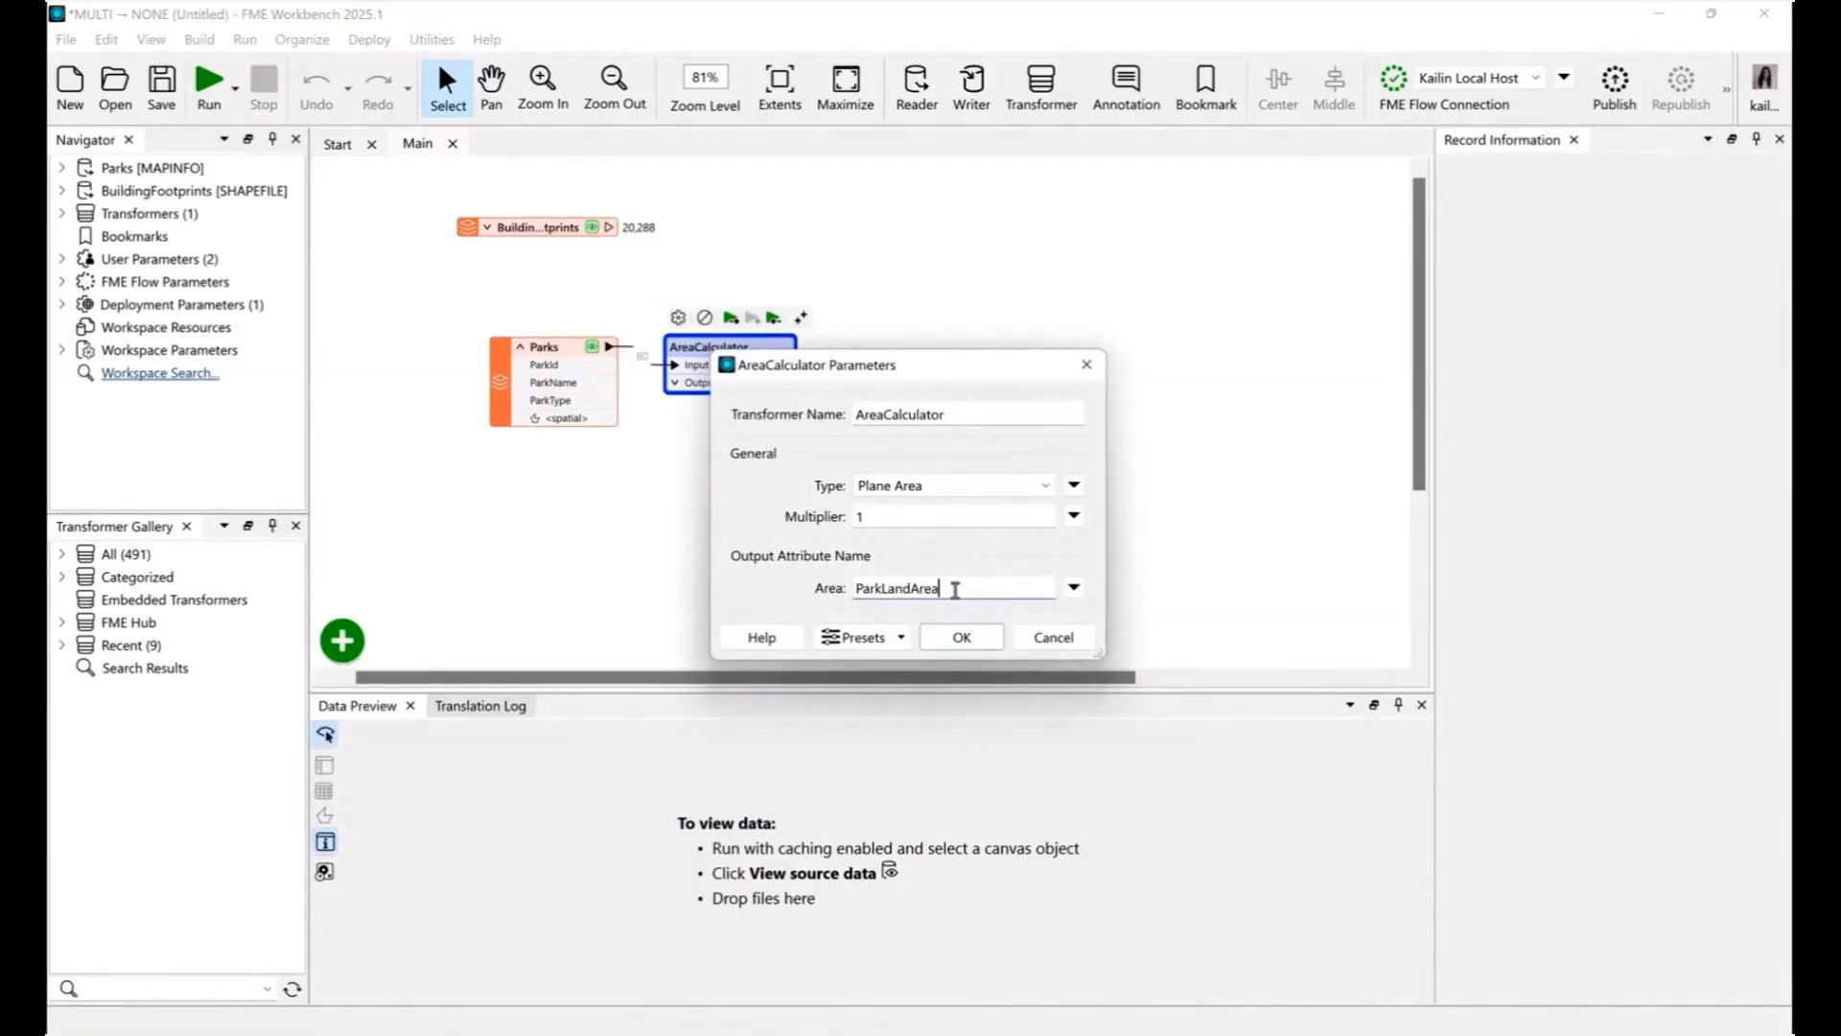
key("Return")
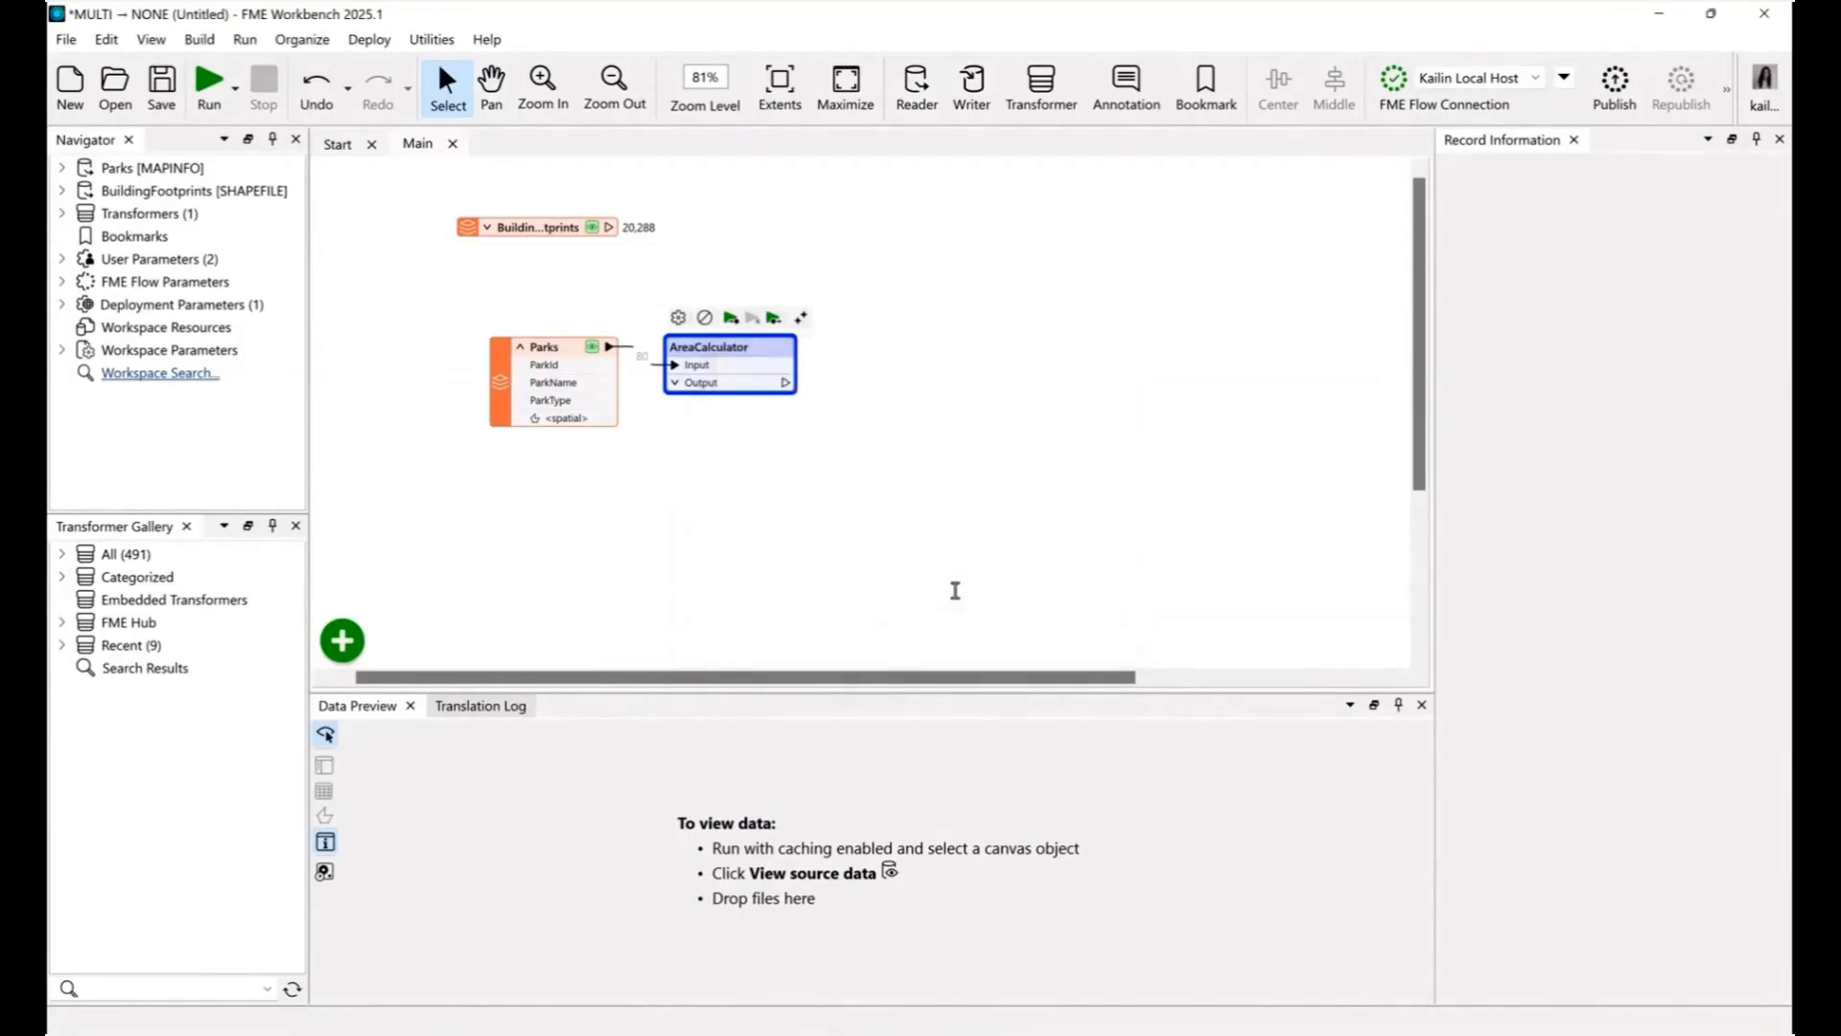
Step: Add a Clipper transformer to the canvas and place it after the AreaCalculator, between the two data streams
left_click(867, 370)
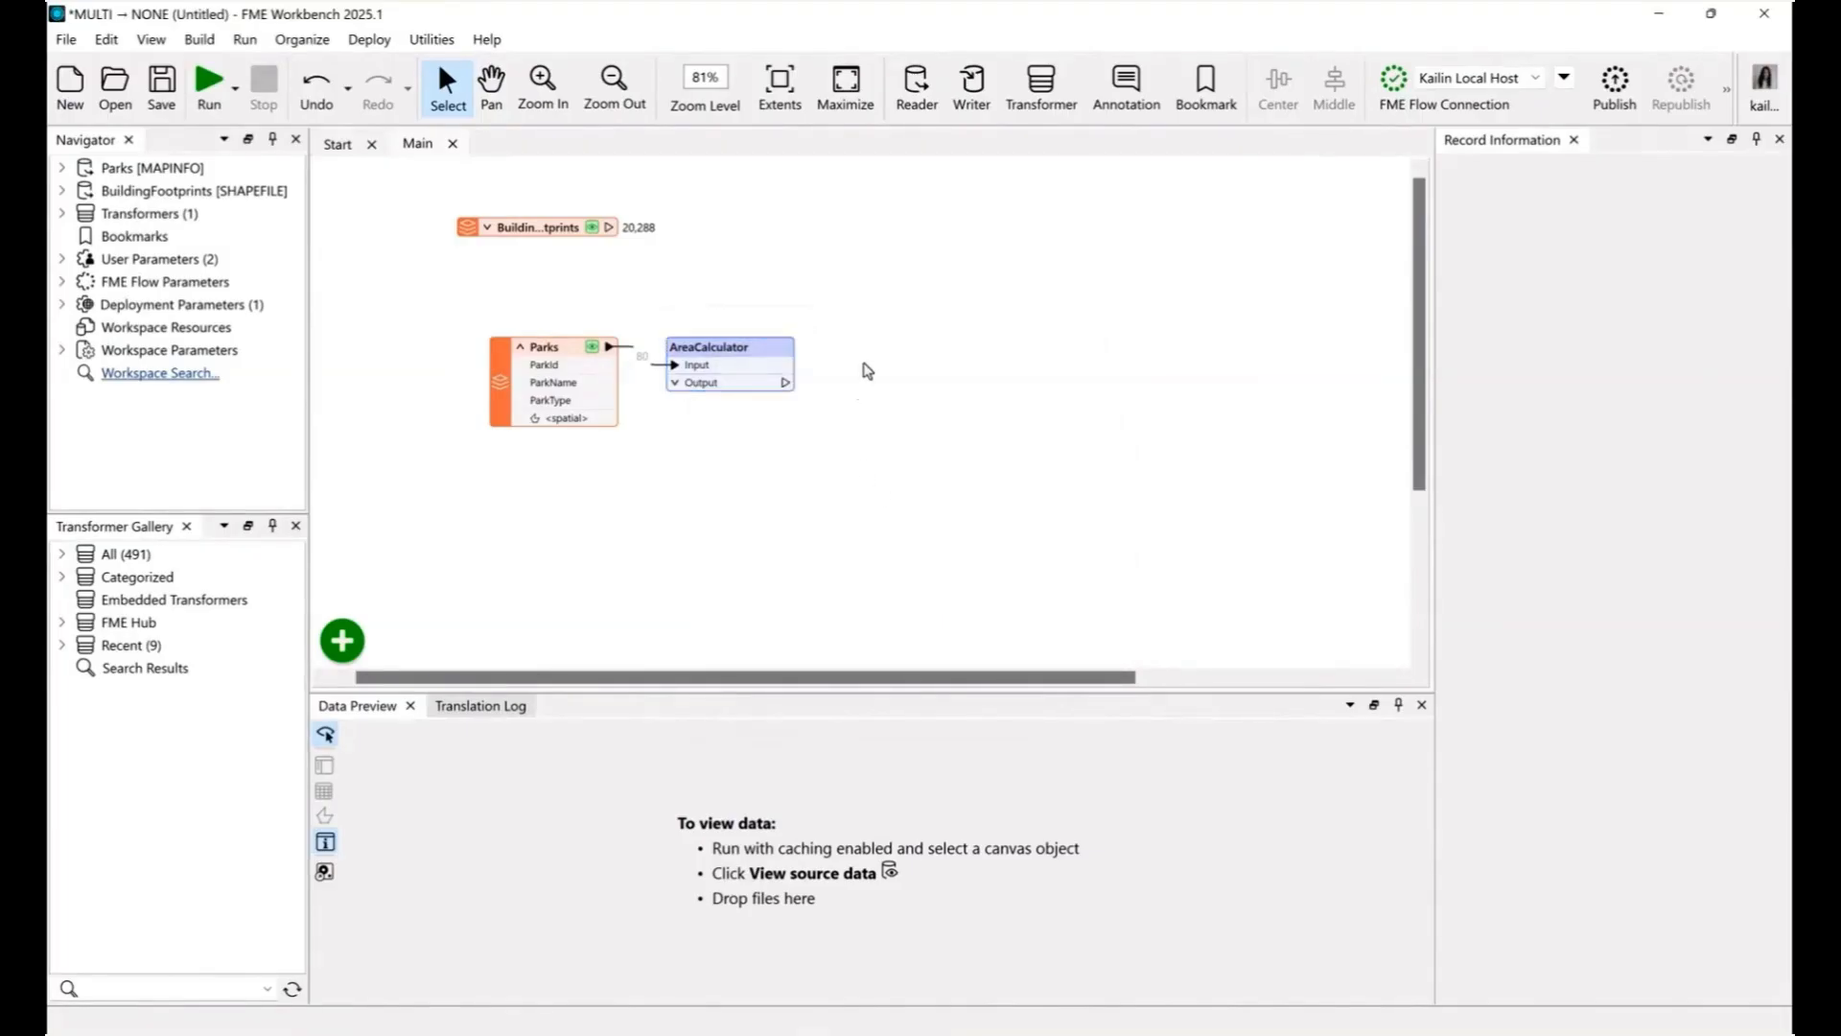
type("clipper")
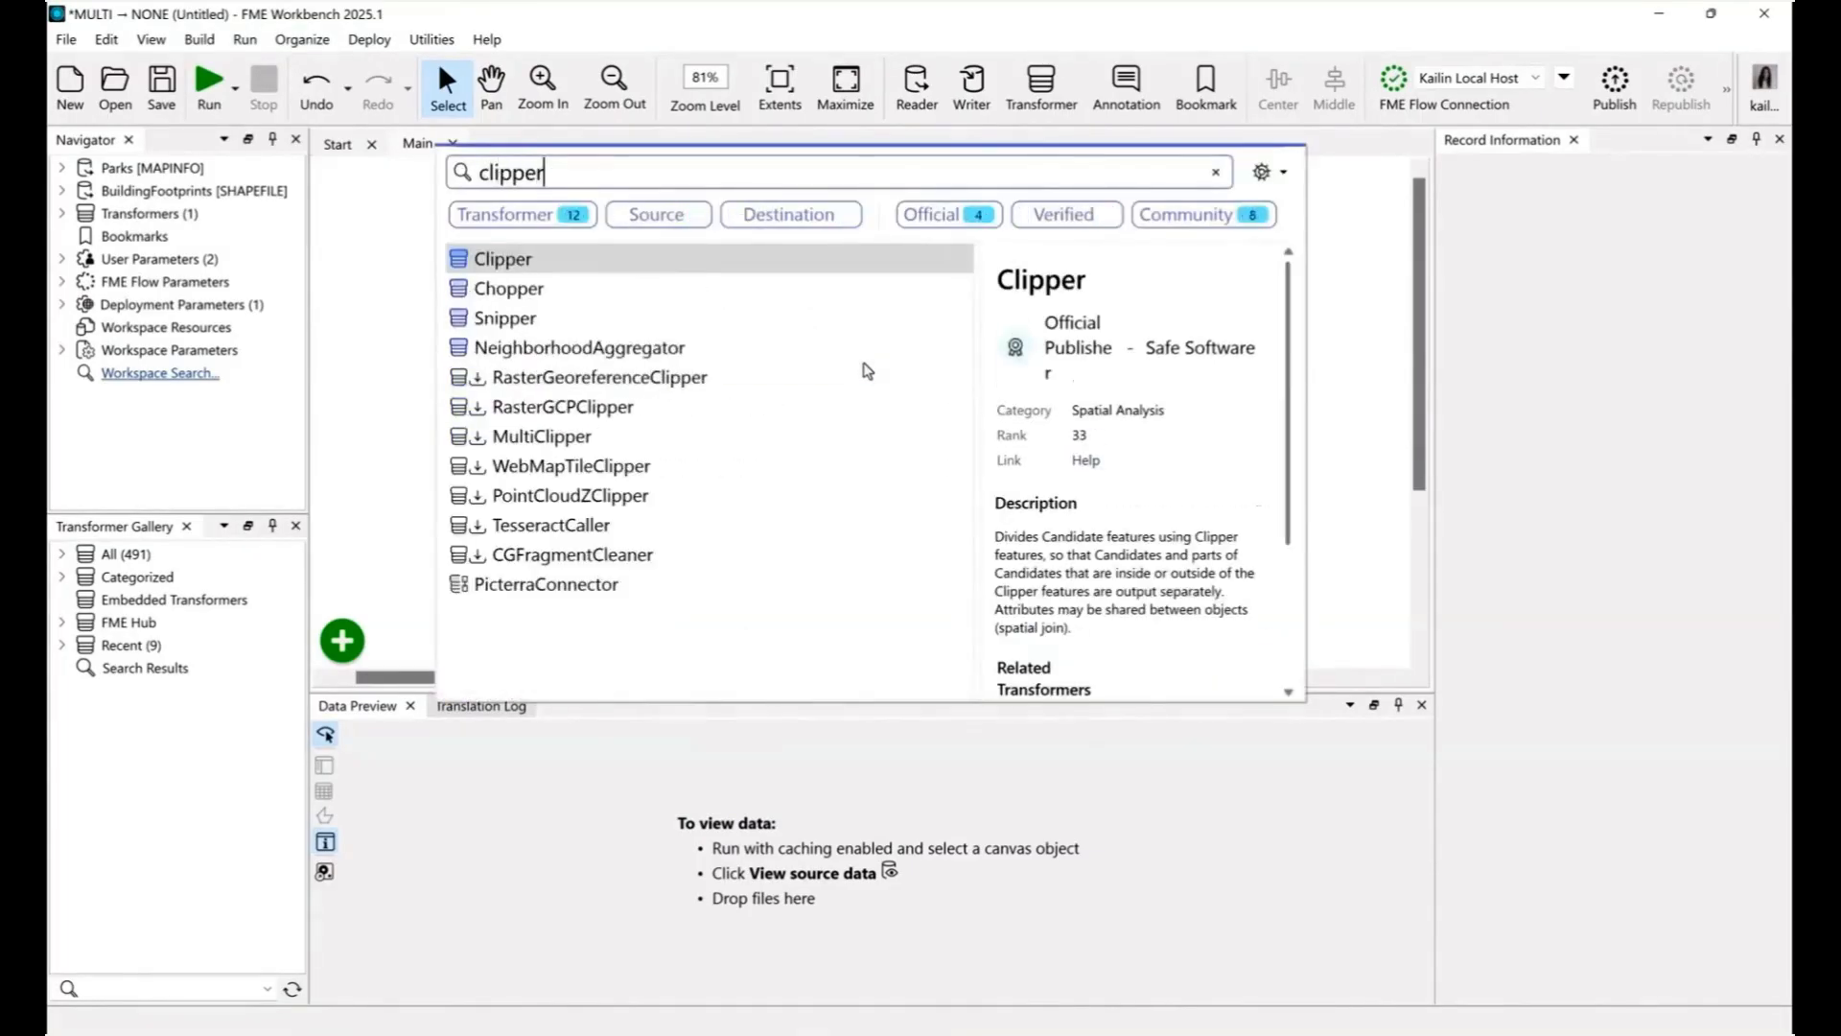
key("Return")
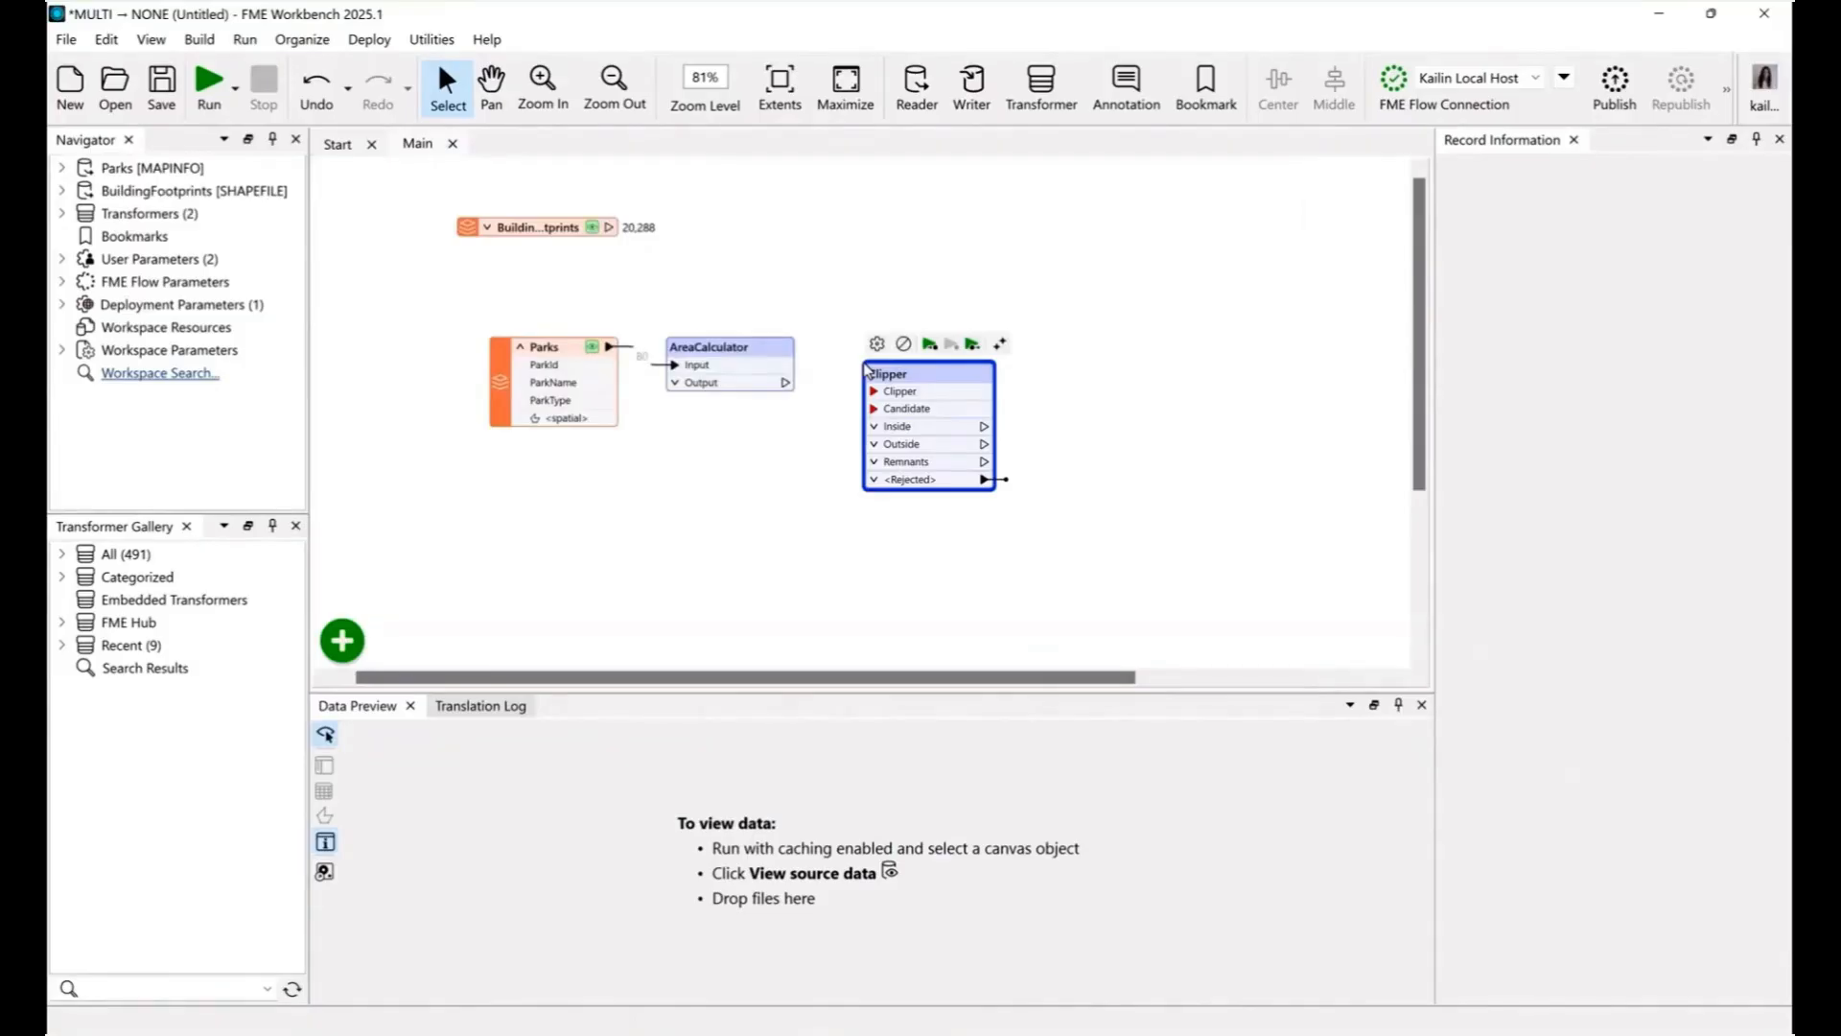
left_click_drag(921, 422, 922, 310)
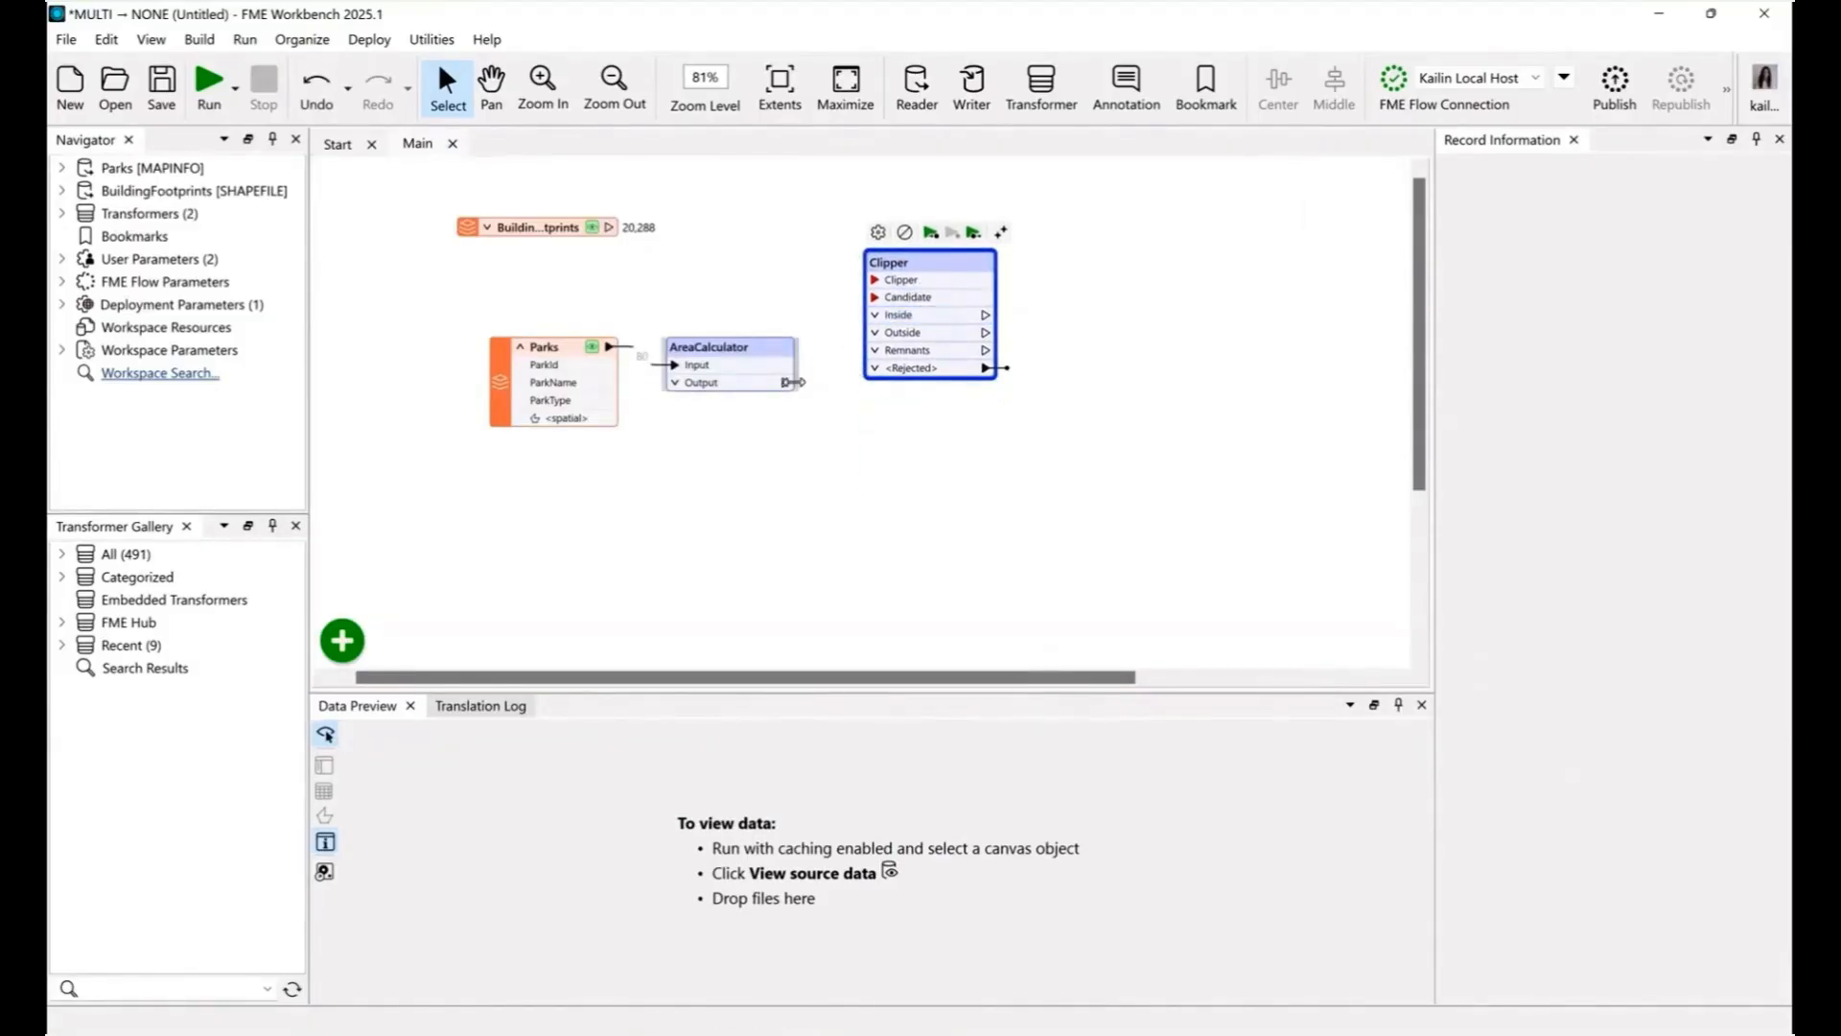
Step: Connect the AreaCalculator output to the Clipper's Candidate port and BuildingFootprints to its Clipper port, accepting the Clipper's default parameters
left_click_drag(792, 381, 874, 297)
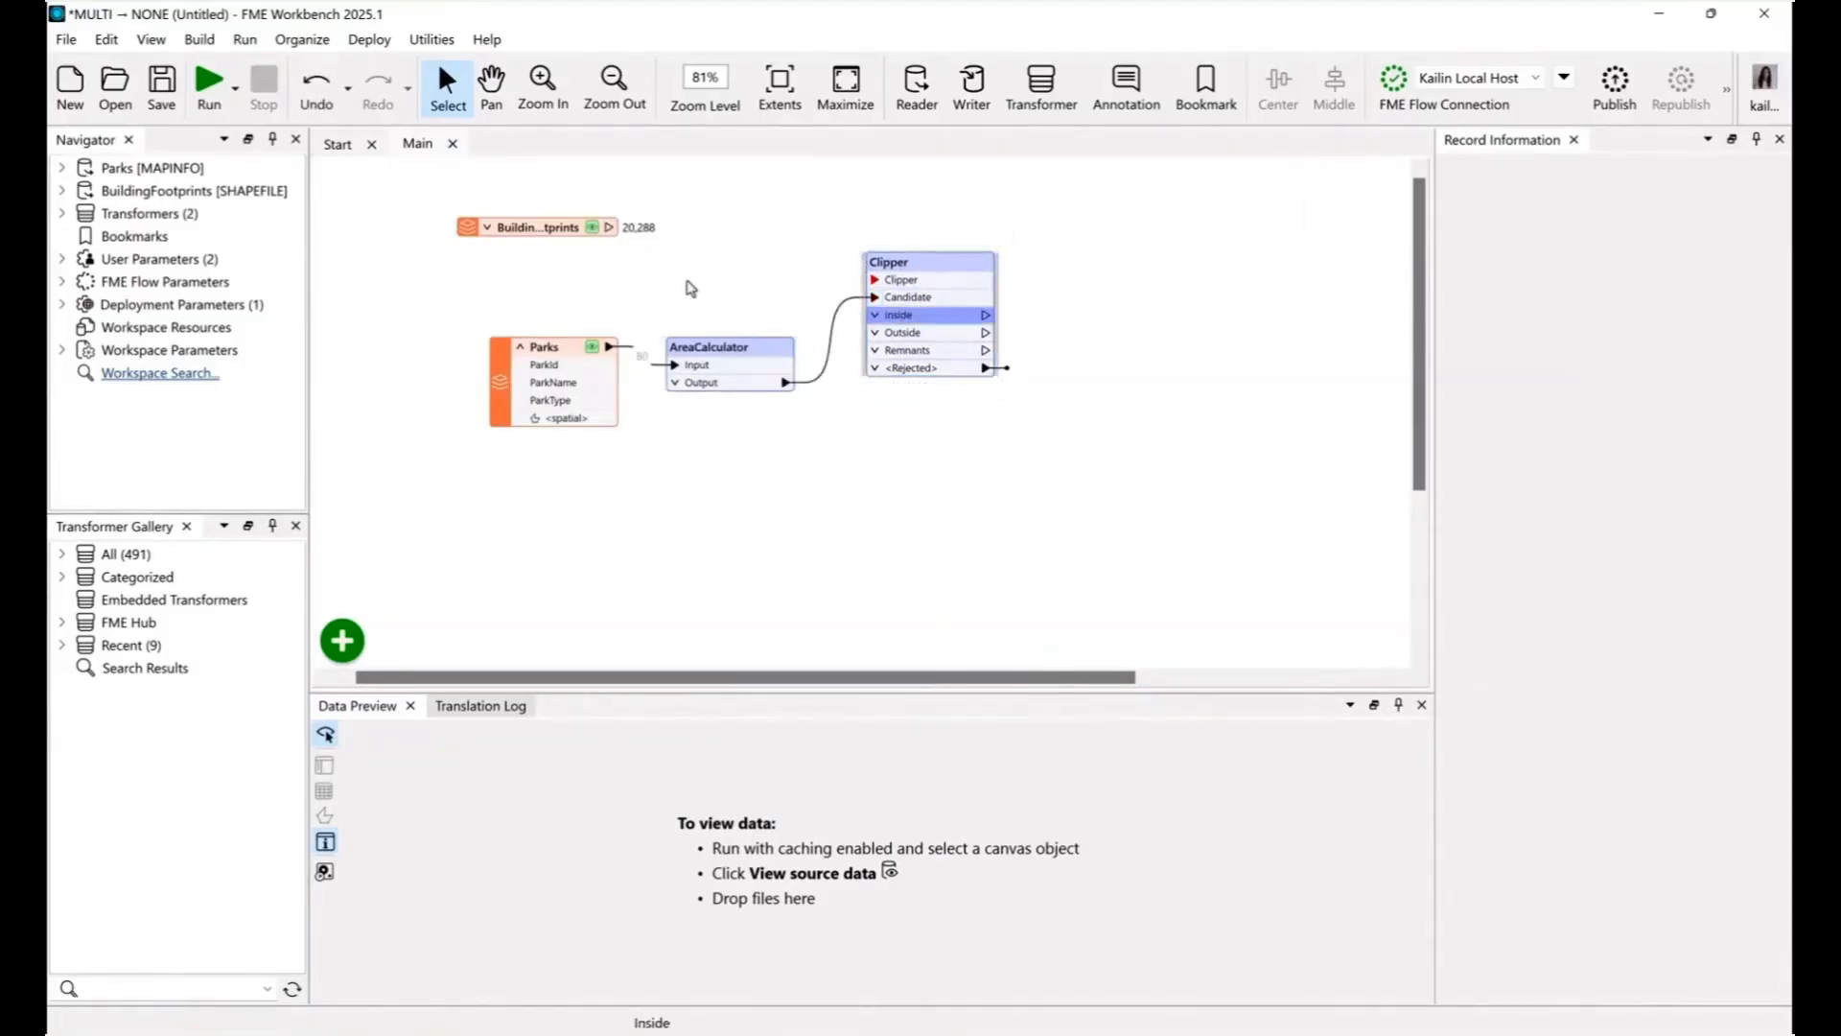
left_click_drag(613, 227, 929, 226)
double_click(929, 225)
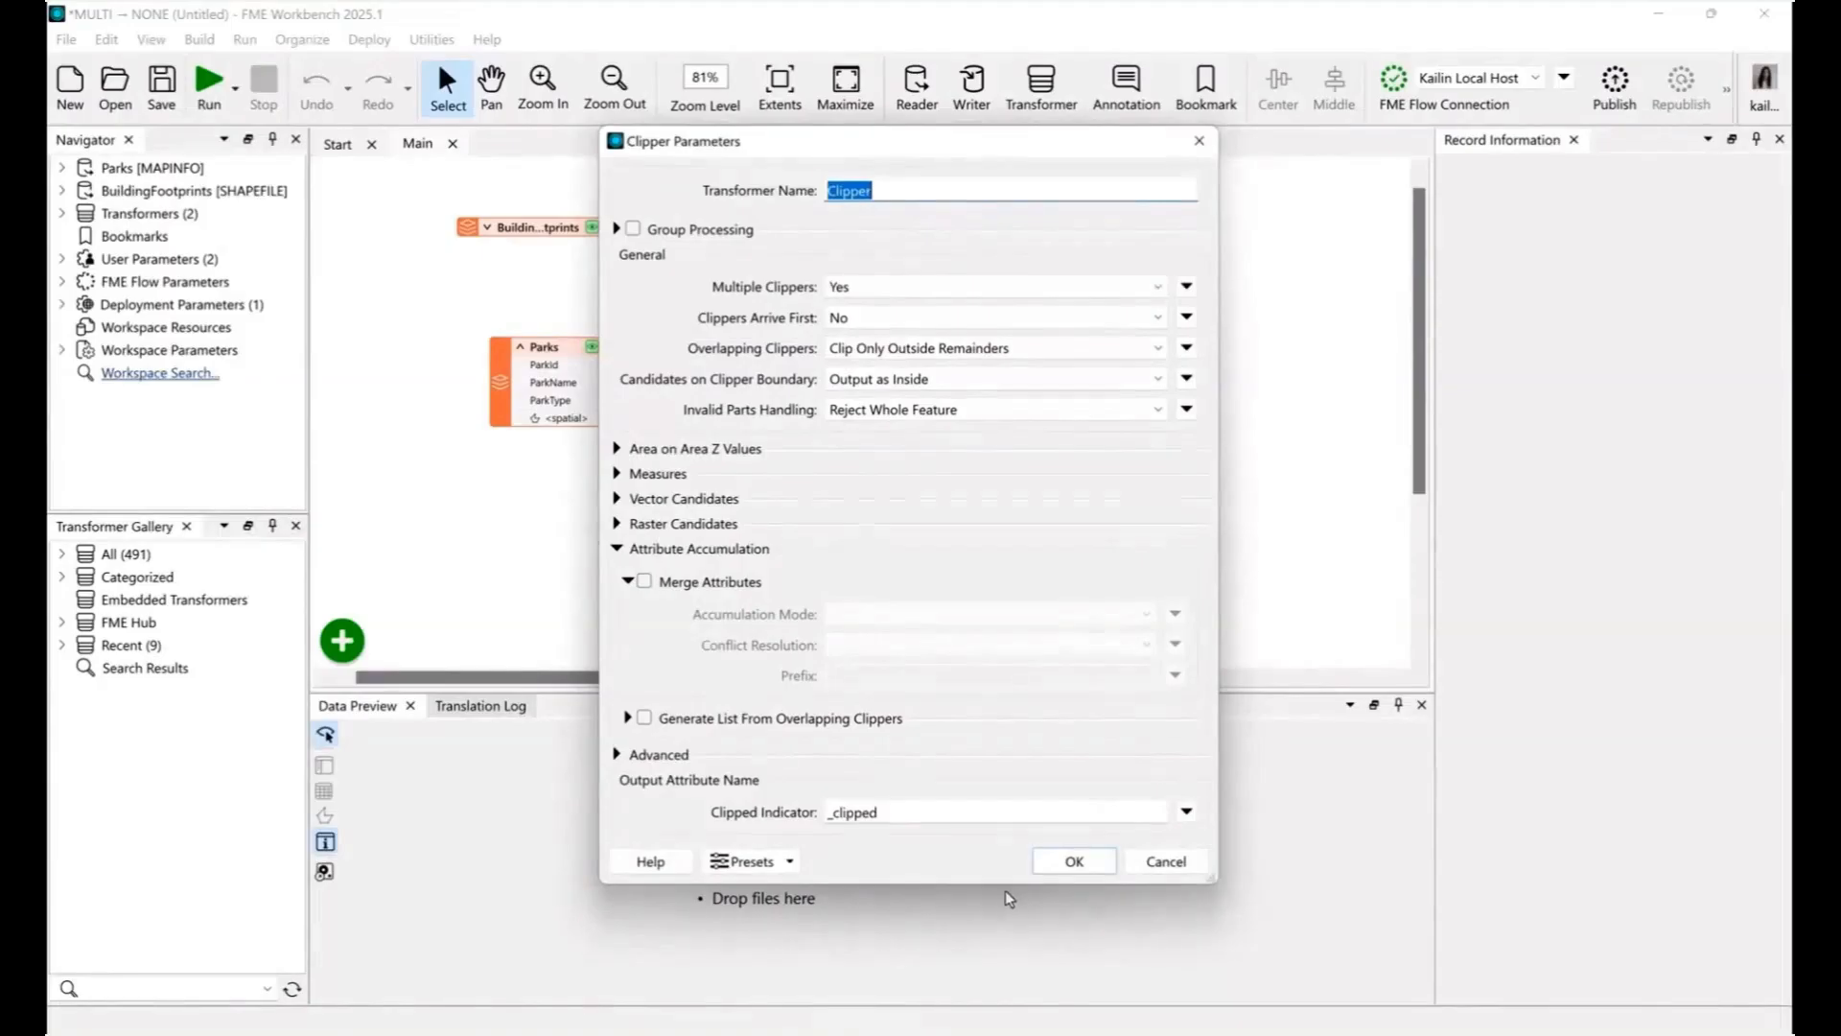
left_click(1051, 874)
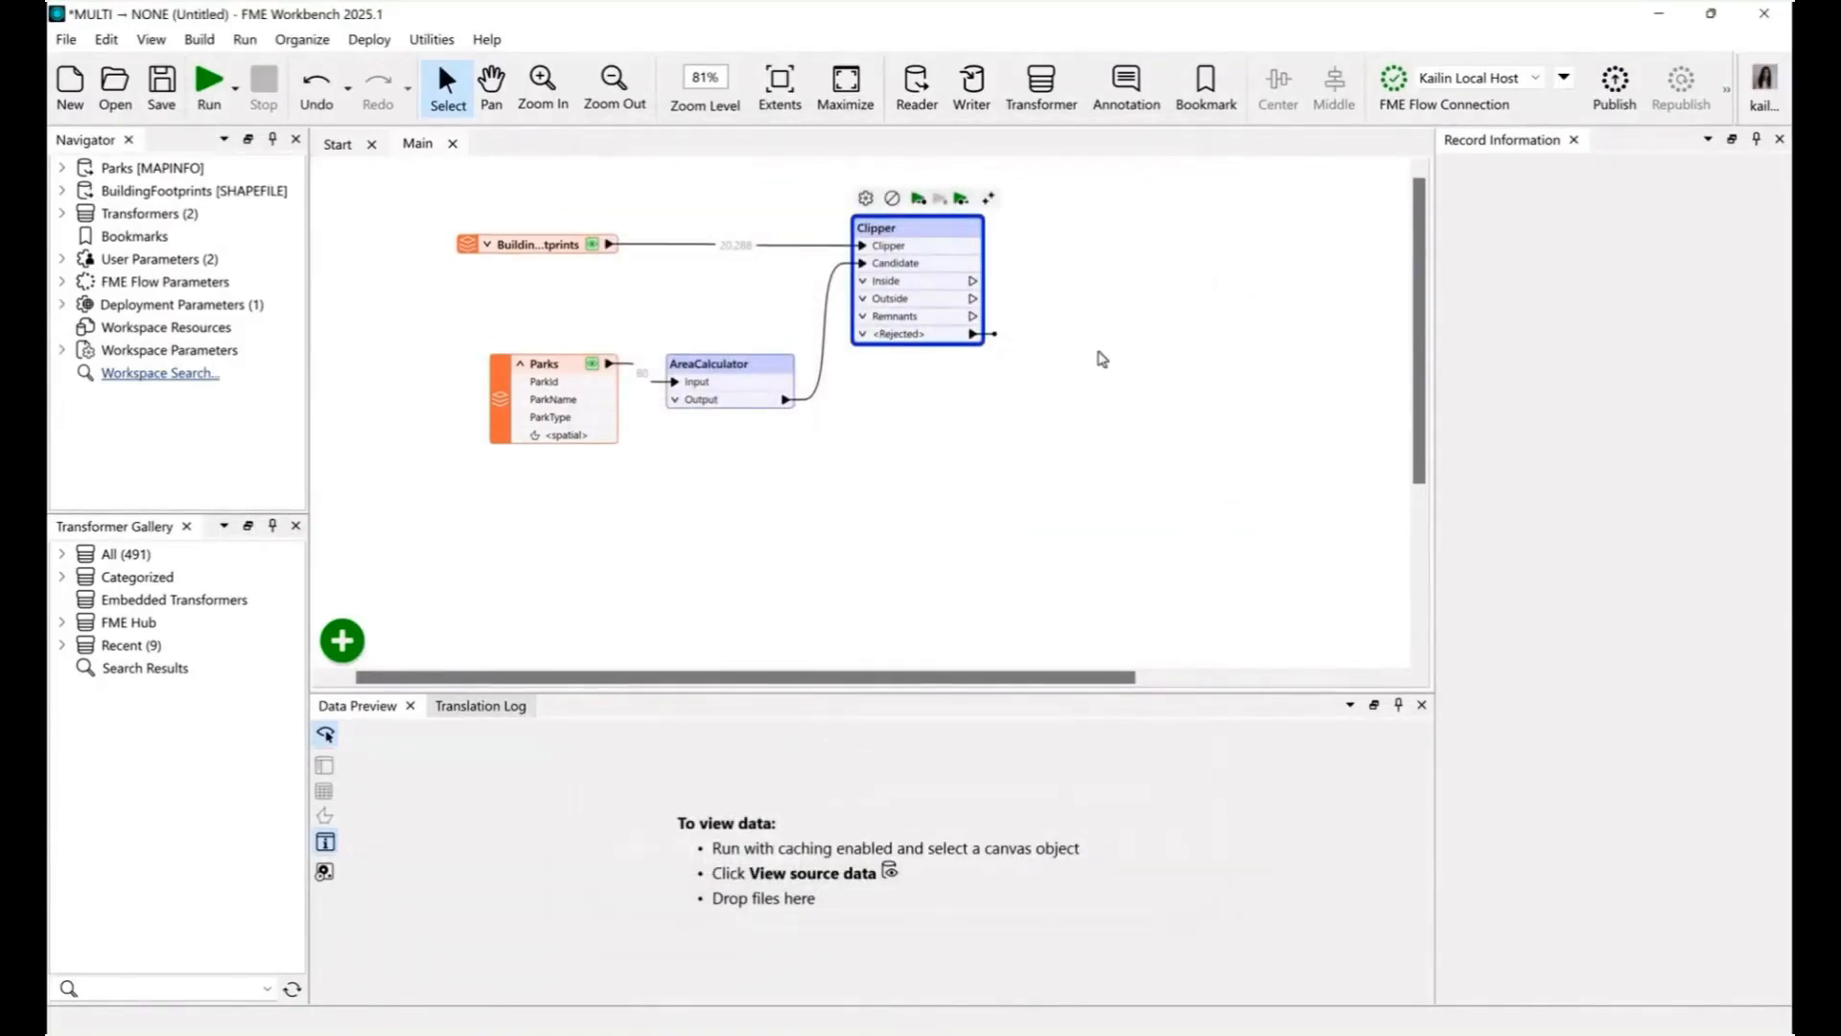
Step: Add a second AreaCalculator connected to the Clipper's Outside port and set its output area attribute to TotalParkLandA
left_click(973, 299)
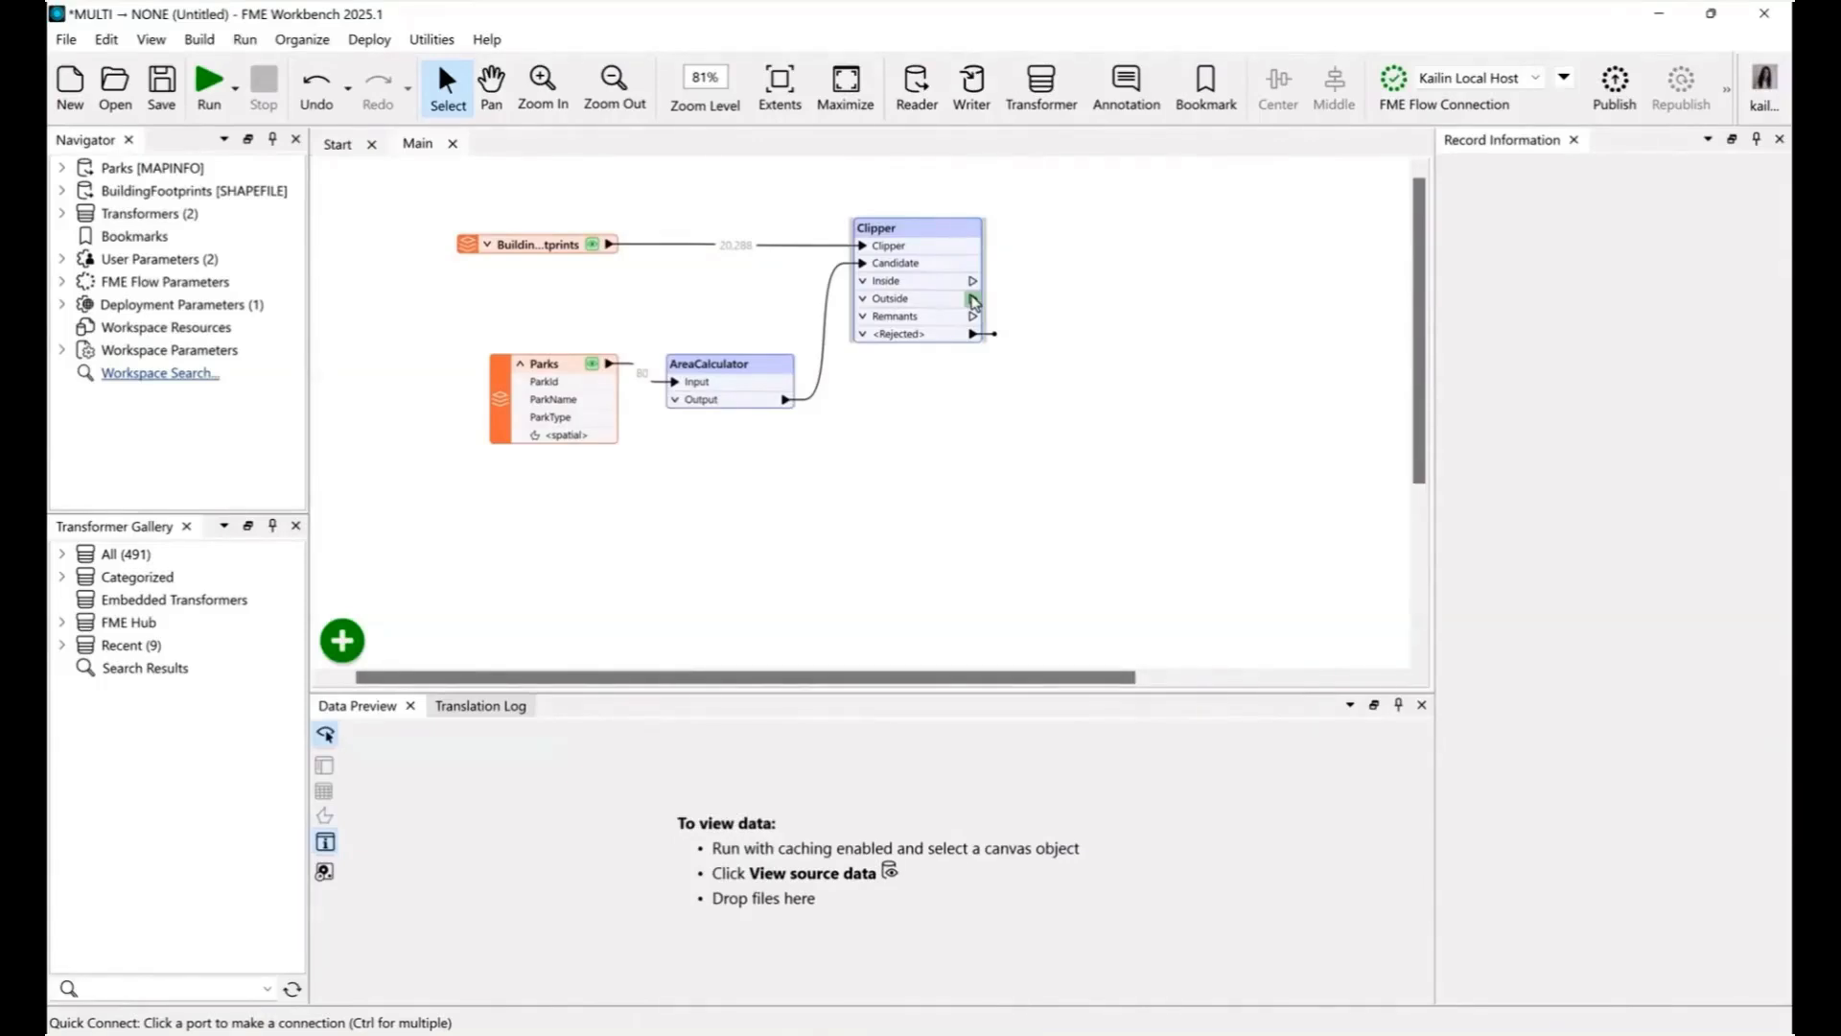
type("areaca")
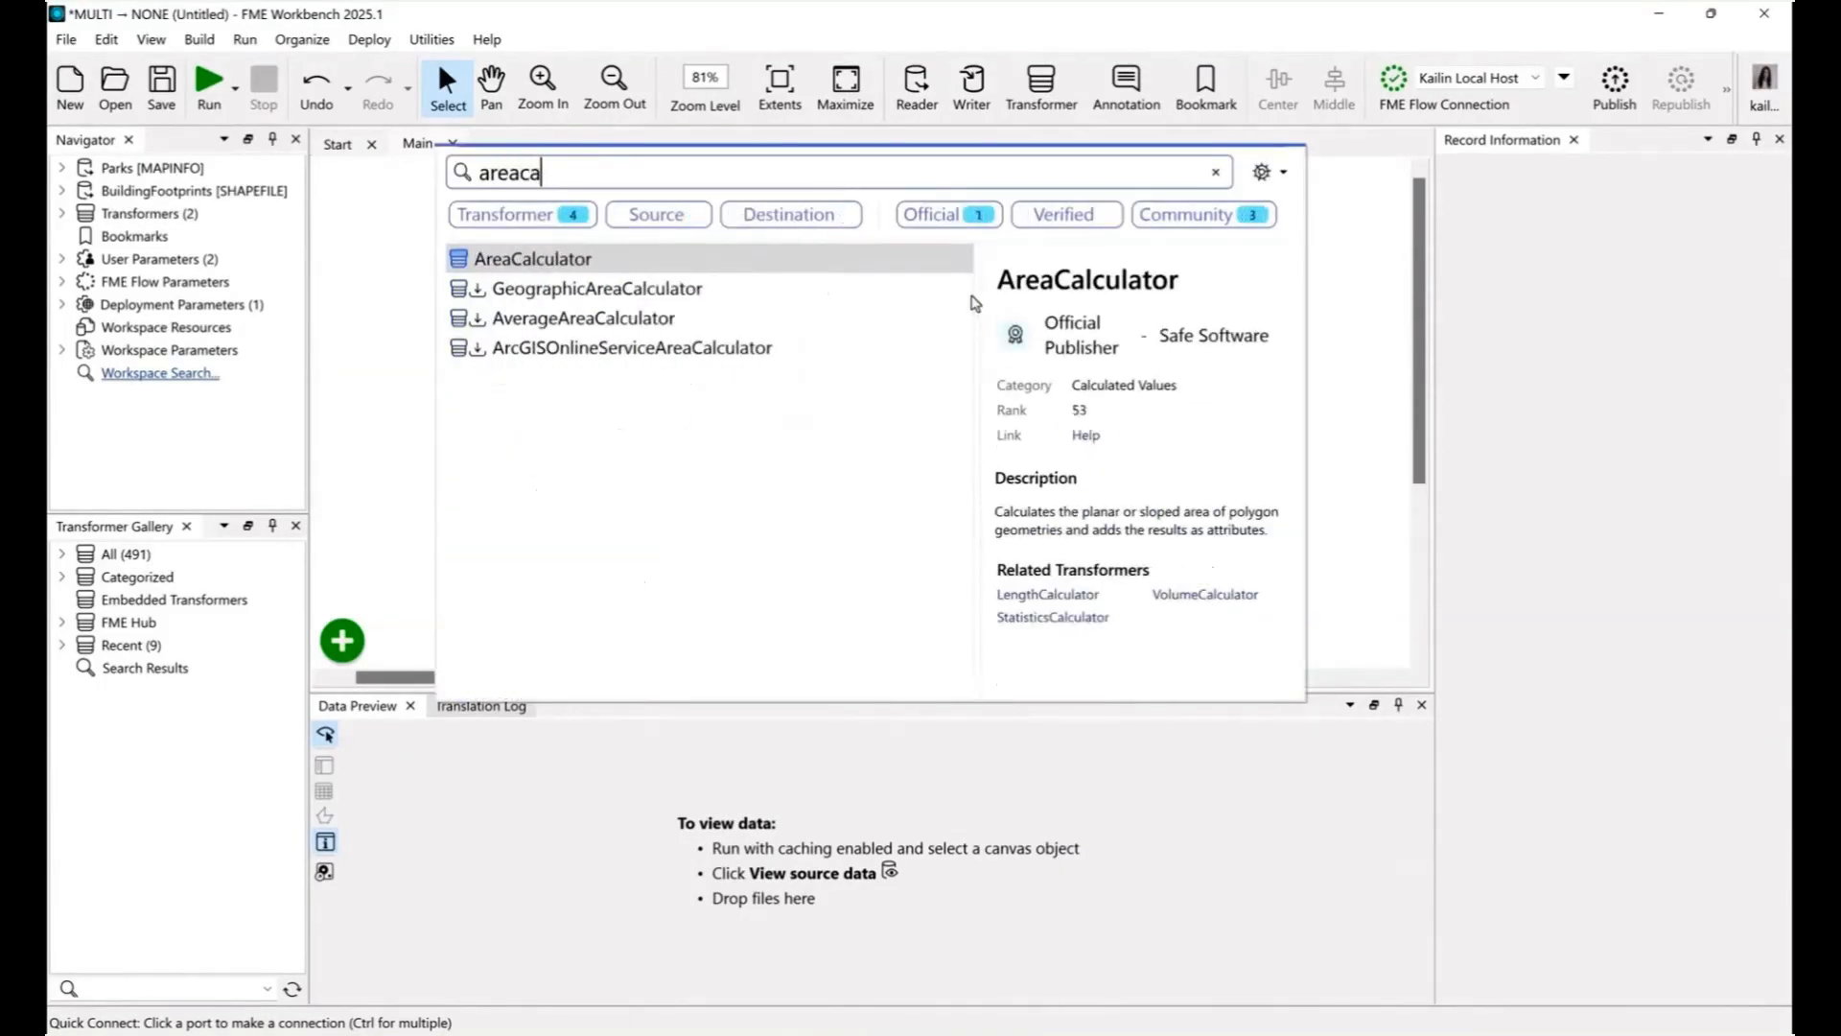
key("Return")
left_click_drag(1088, 235, 1118, 278)
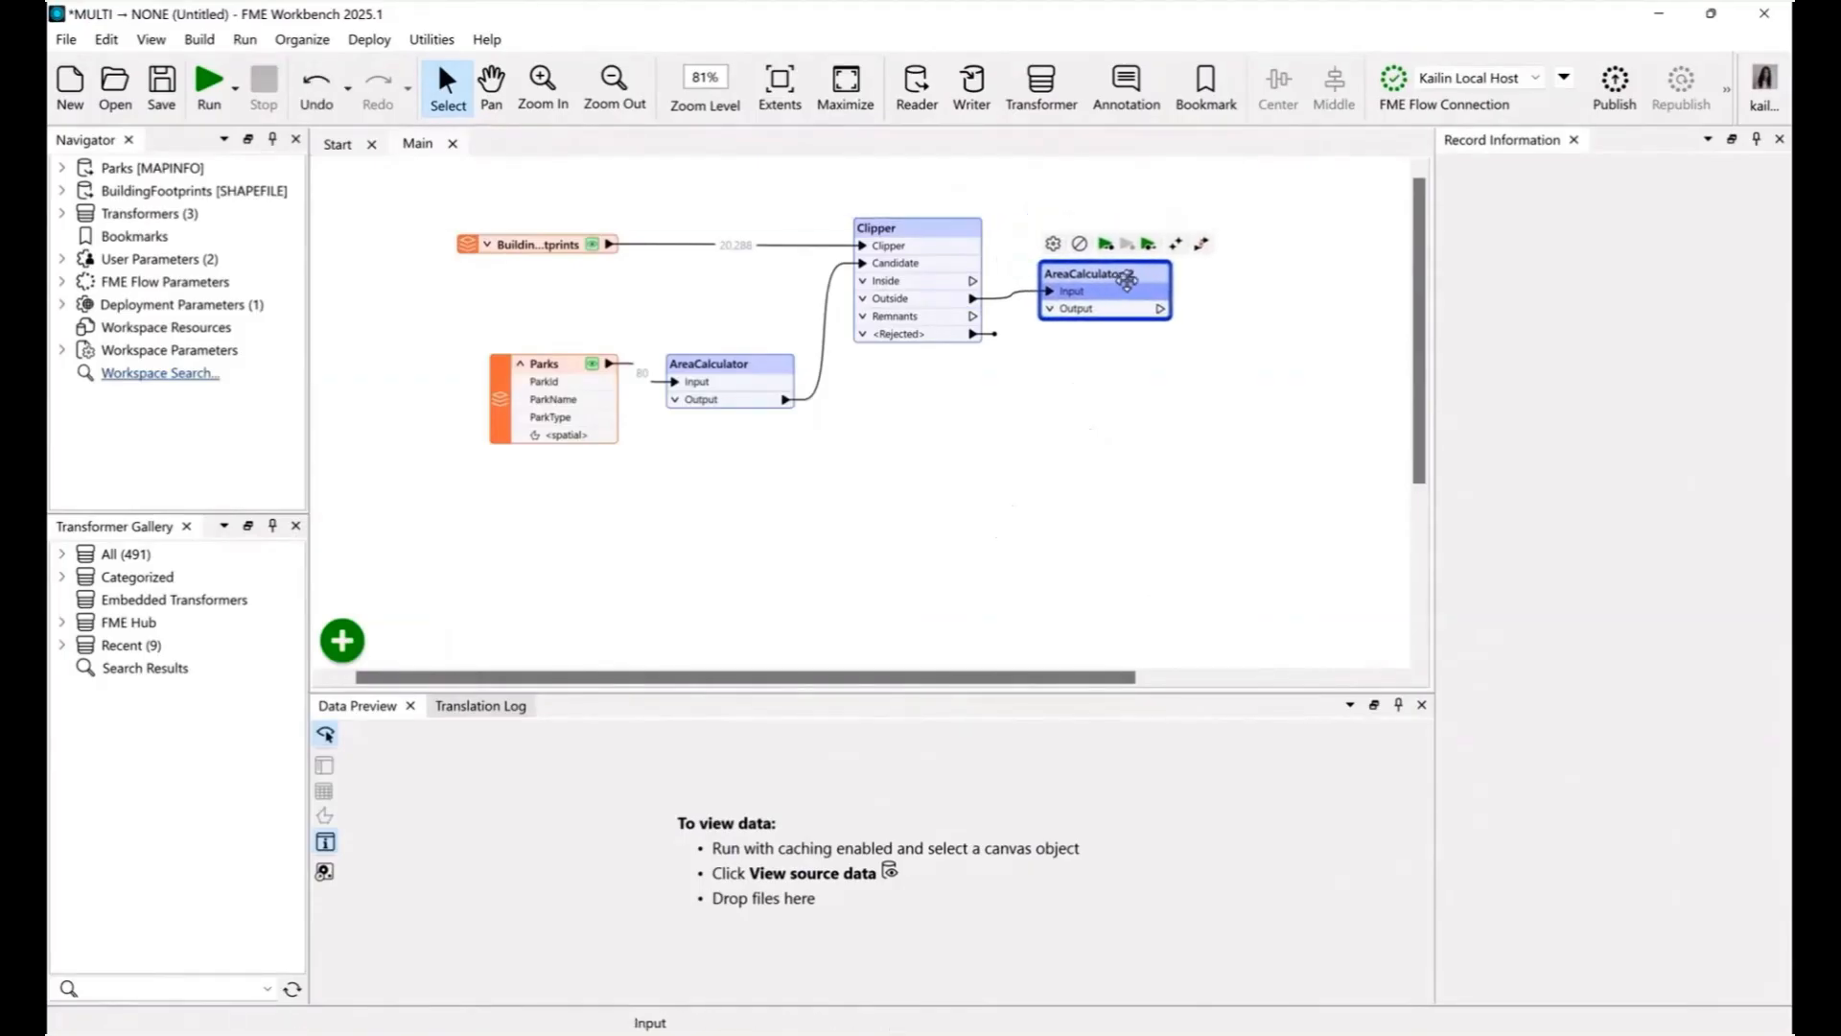
double_click(1118, 278)
double_click(929, 590)
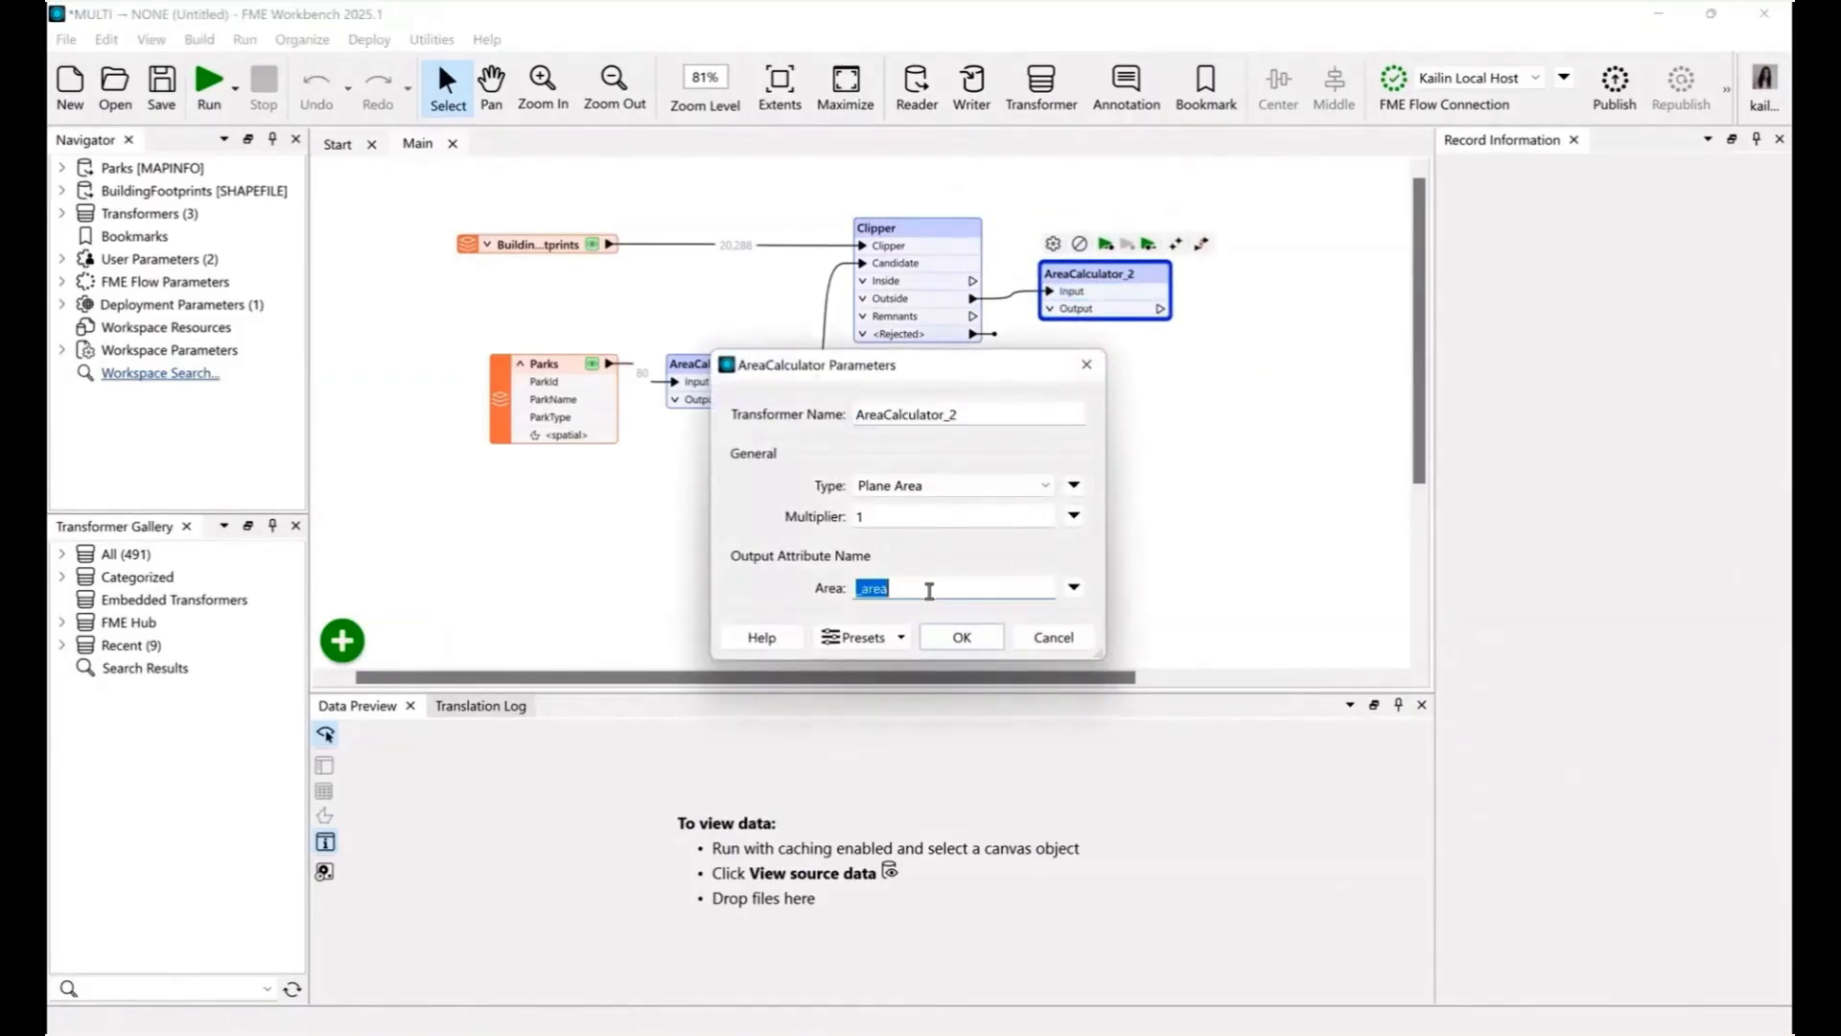
type("TotalParkLandA")
key("Return")
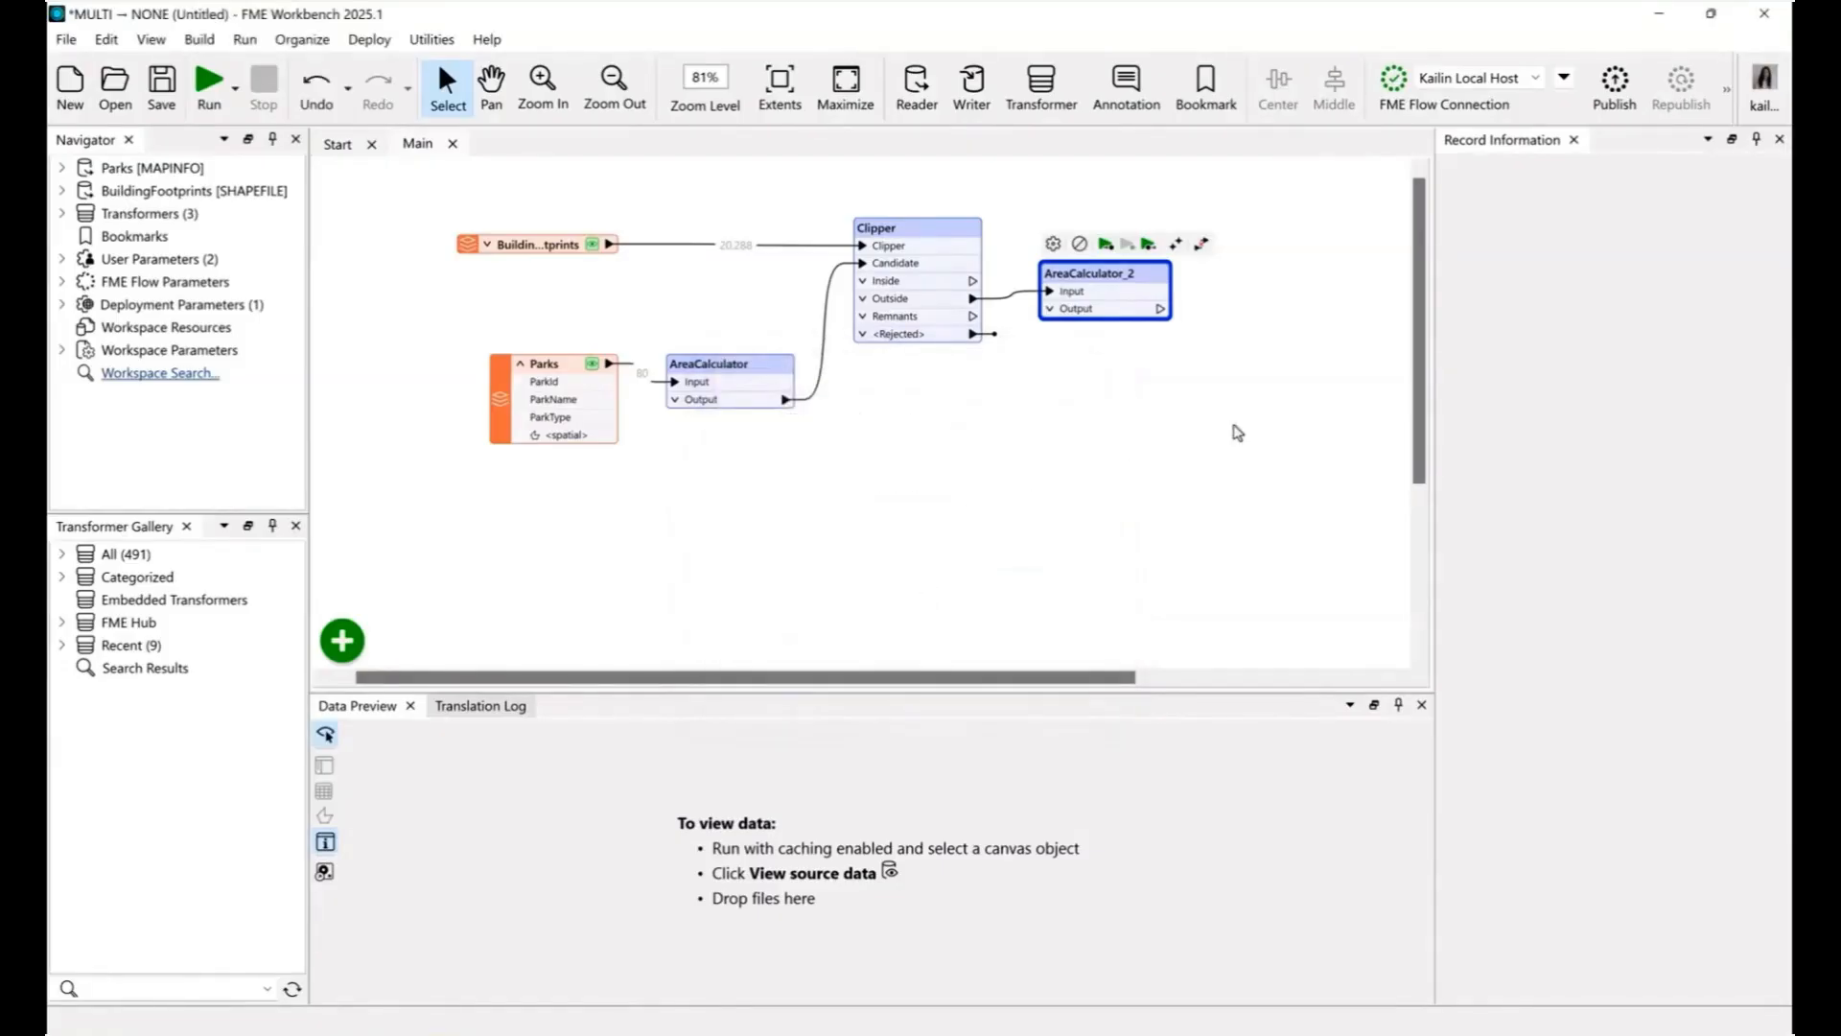
Step: Close the record information display and start adding a writer in the Esri Geodatabase (File Geodb) format
left_click(1779, 141)
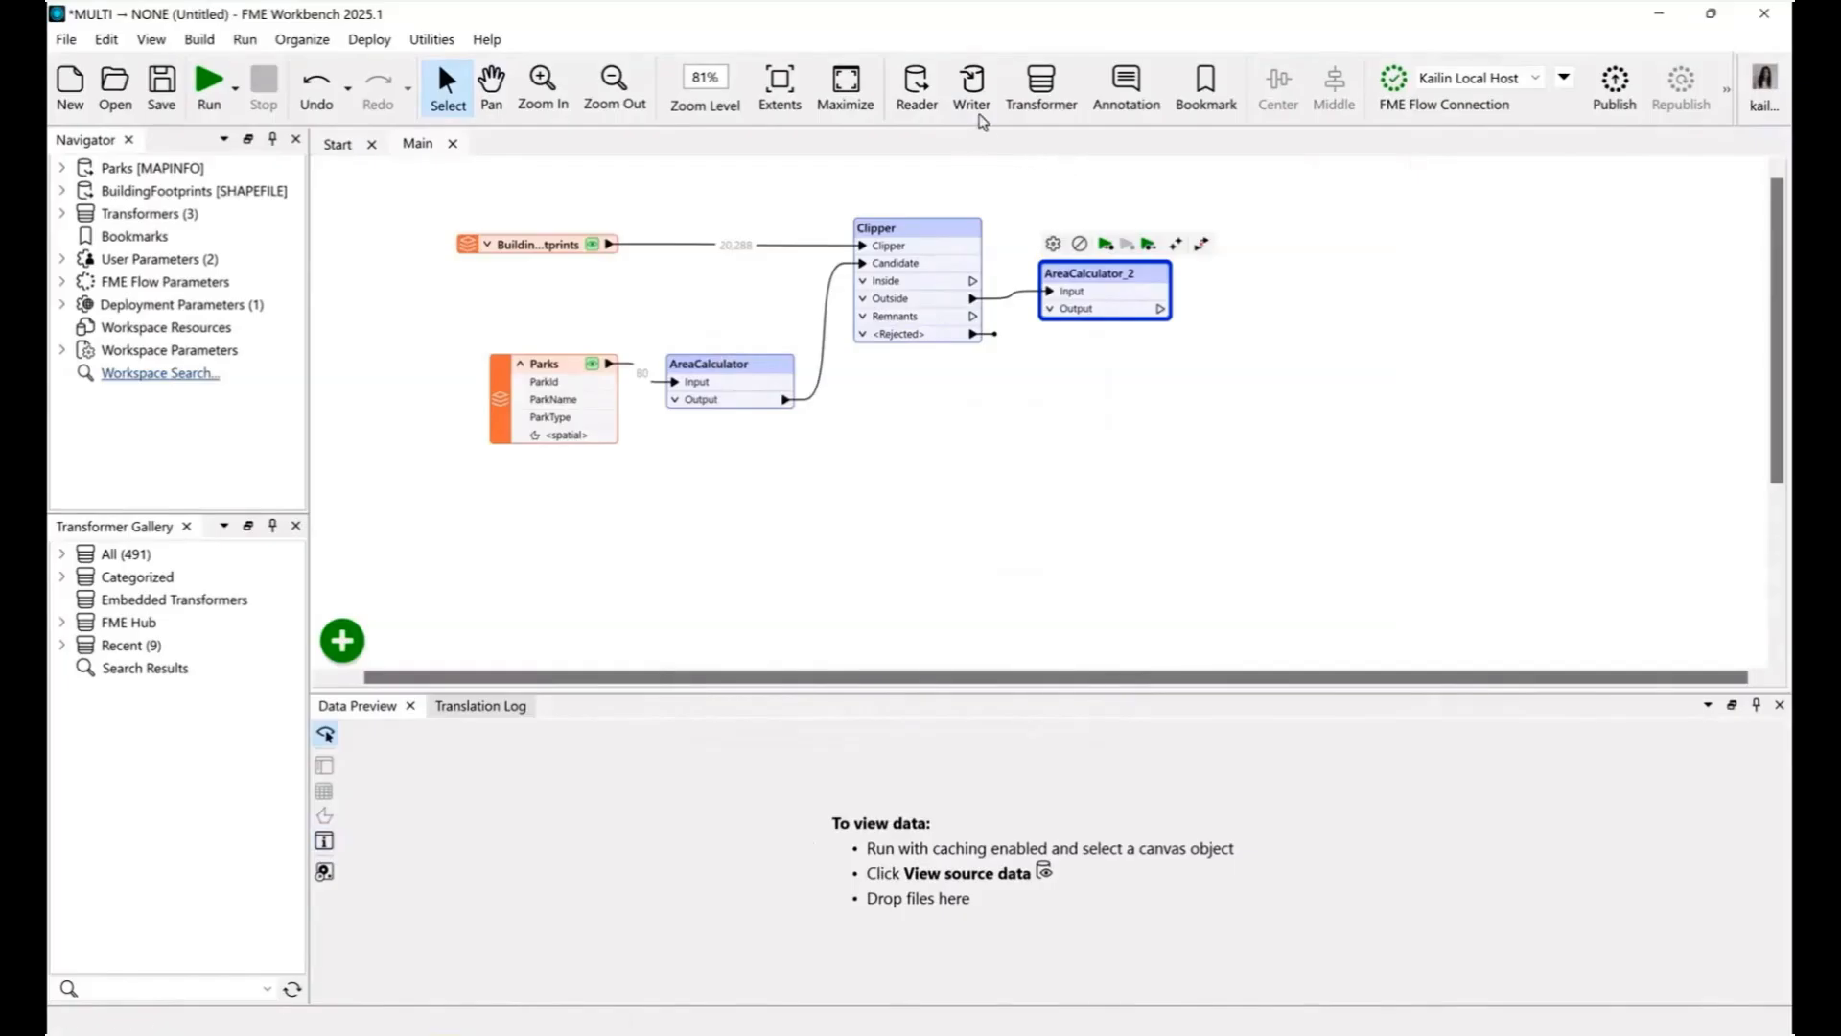
left_click(970, 82)
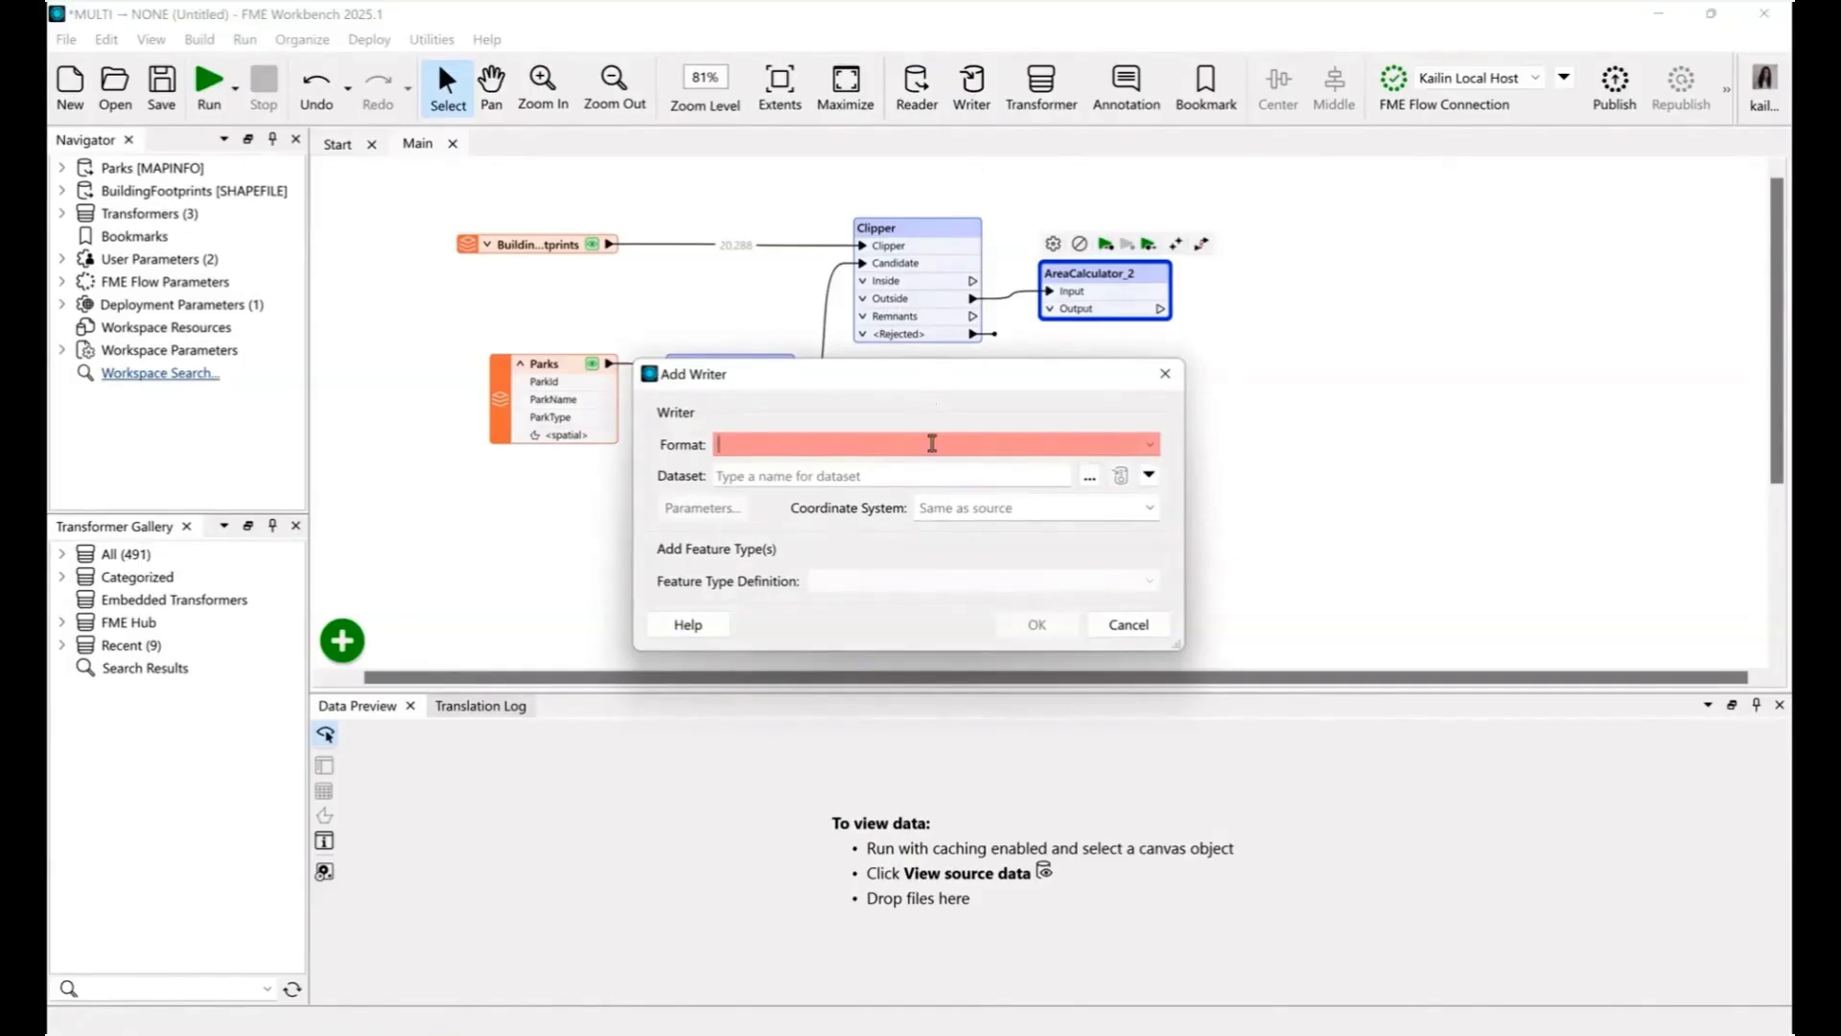
type("file")
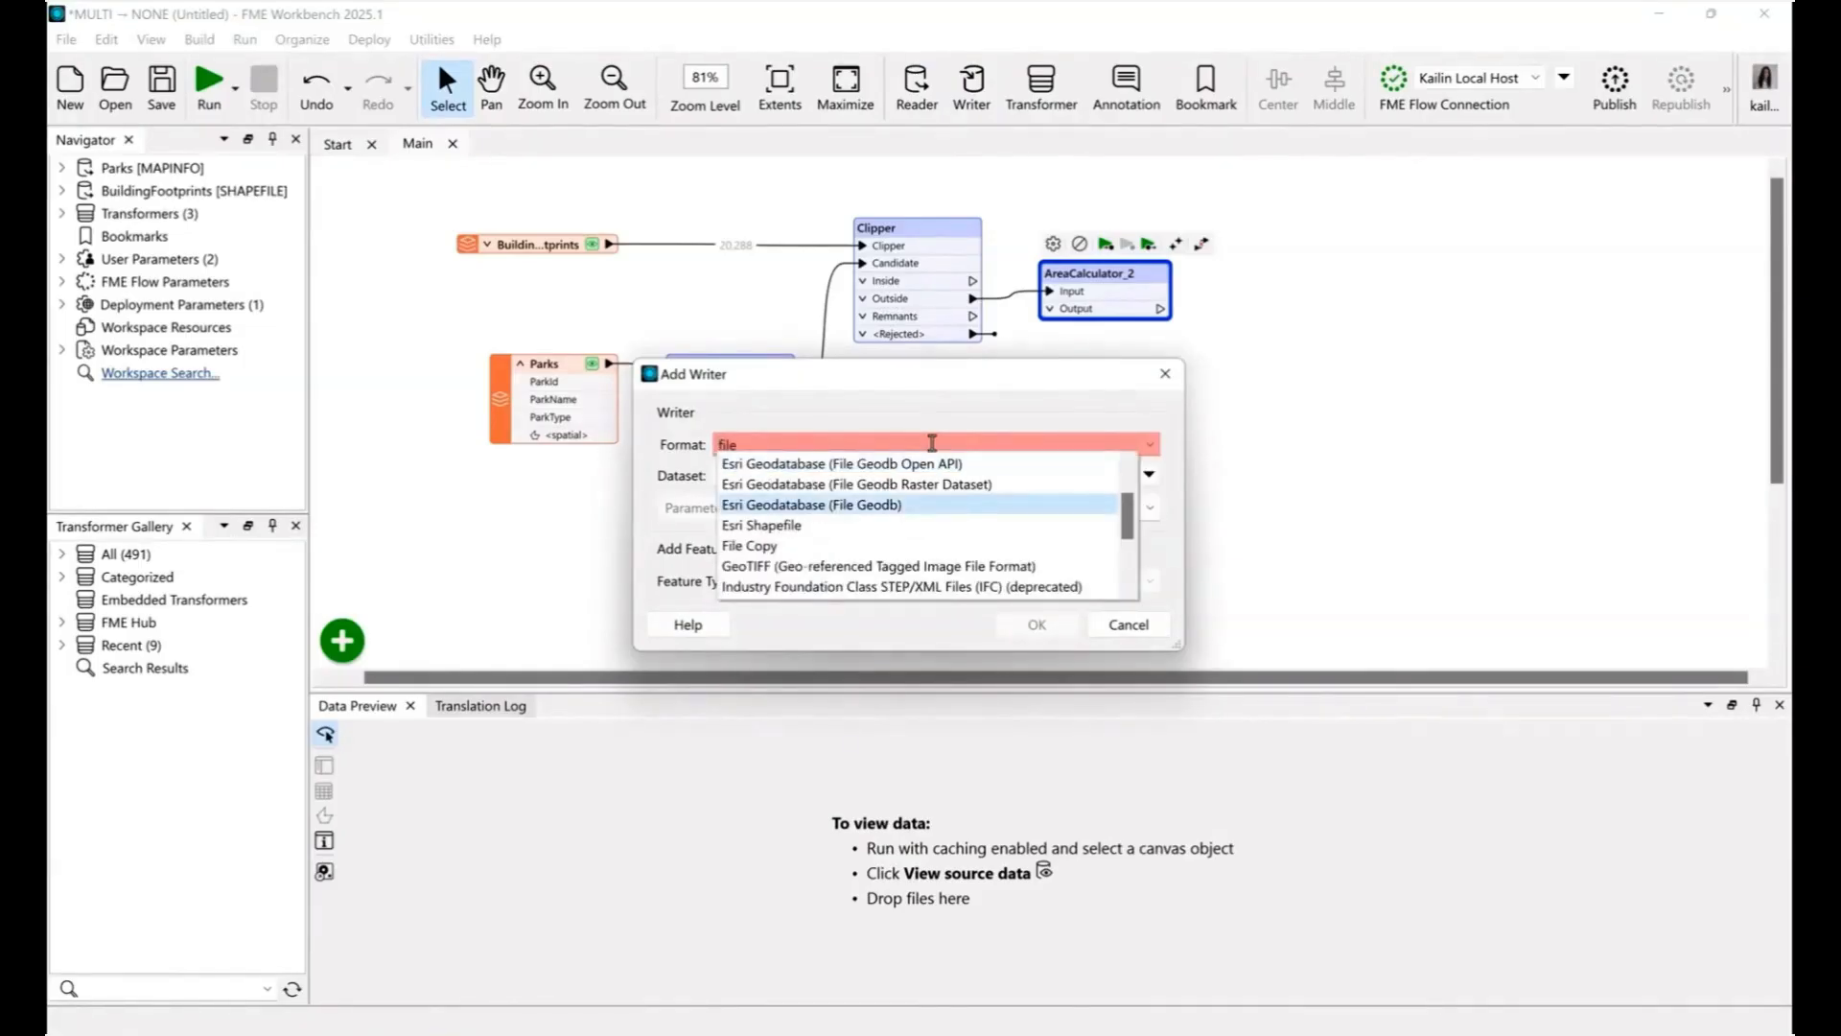
left_click(888, 512)
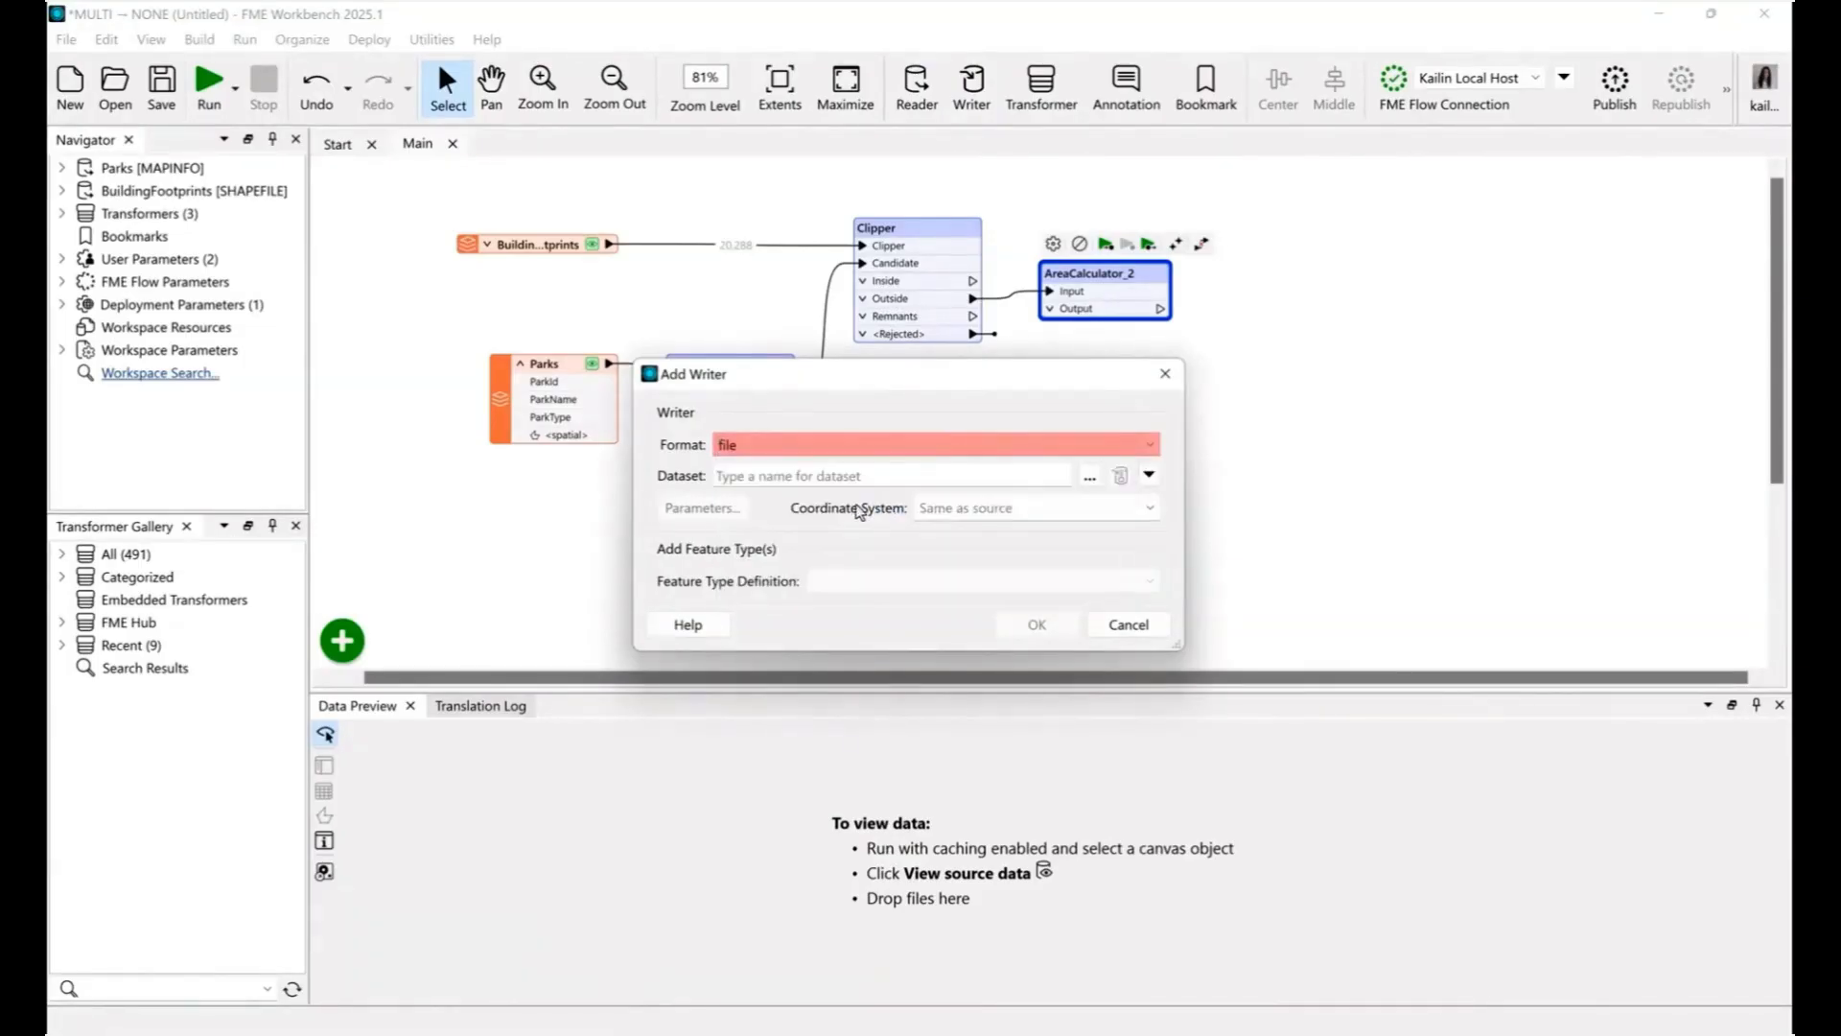
left_click(870, 478)
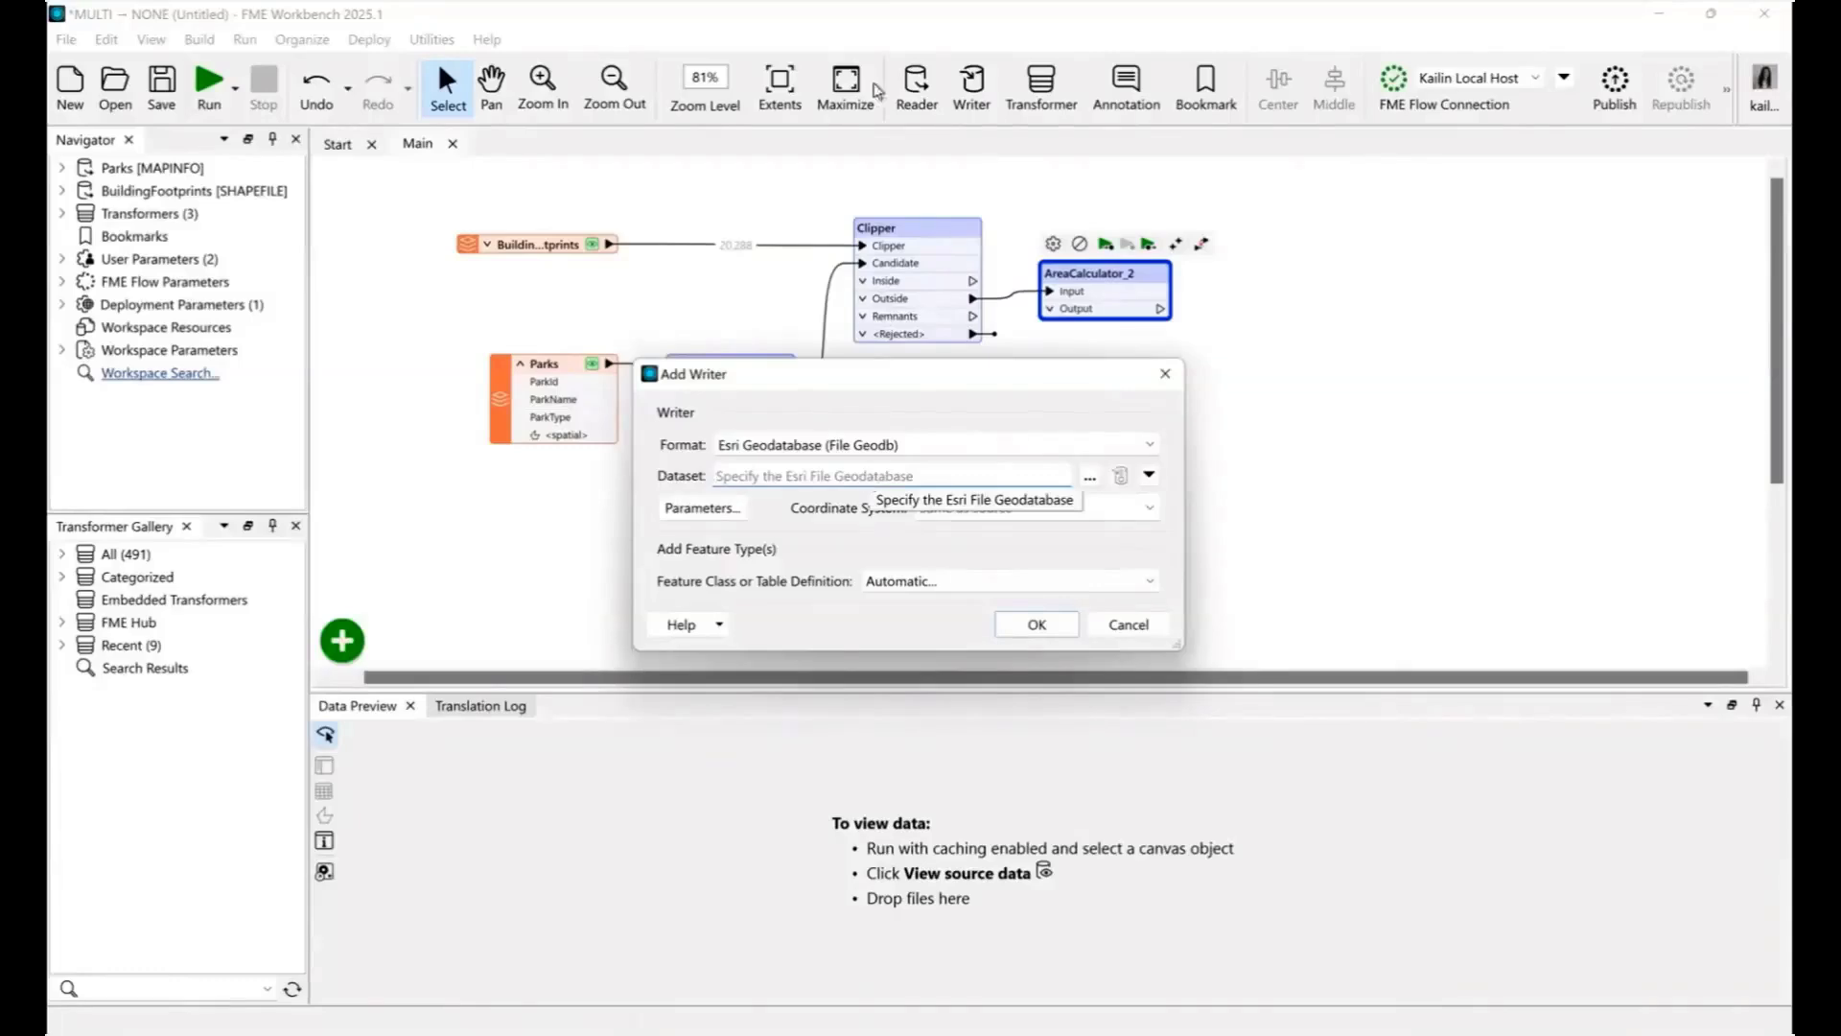
Step: Choose ParkFGDB.gdb in the OutputData folder as the writer's dataset
left_click(1099, 482)
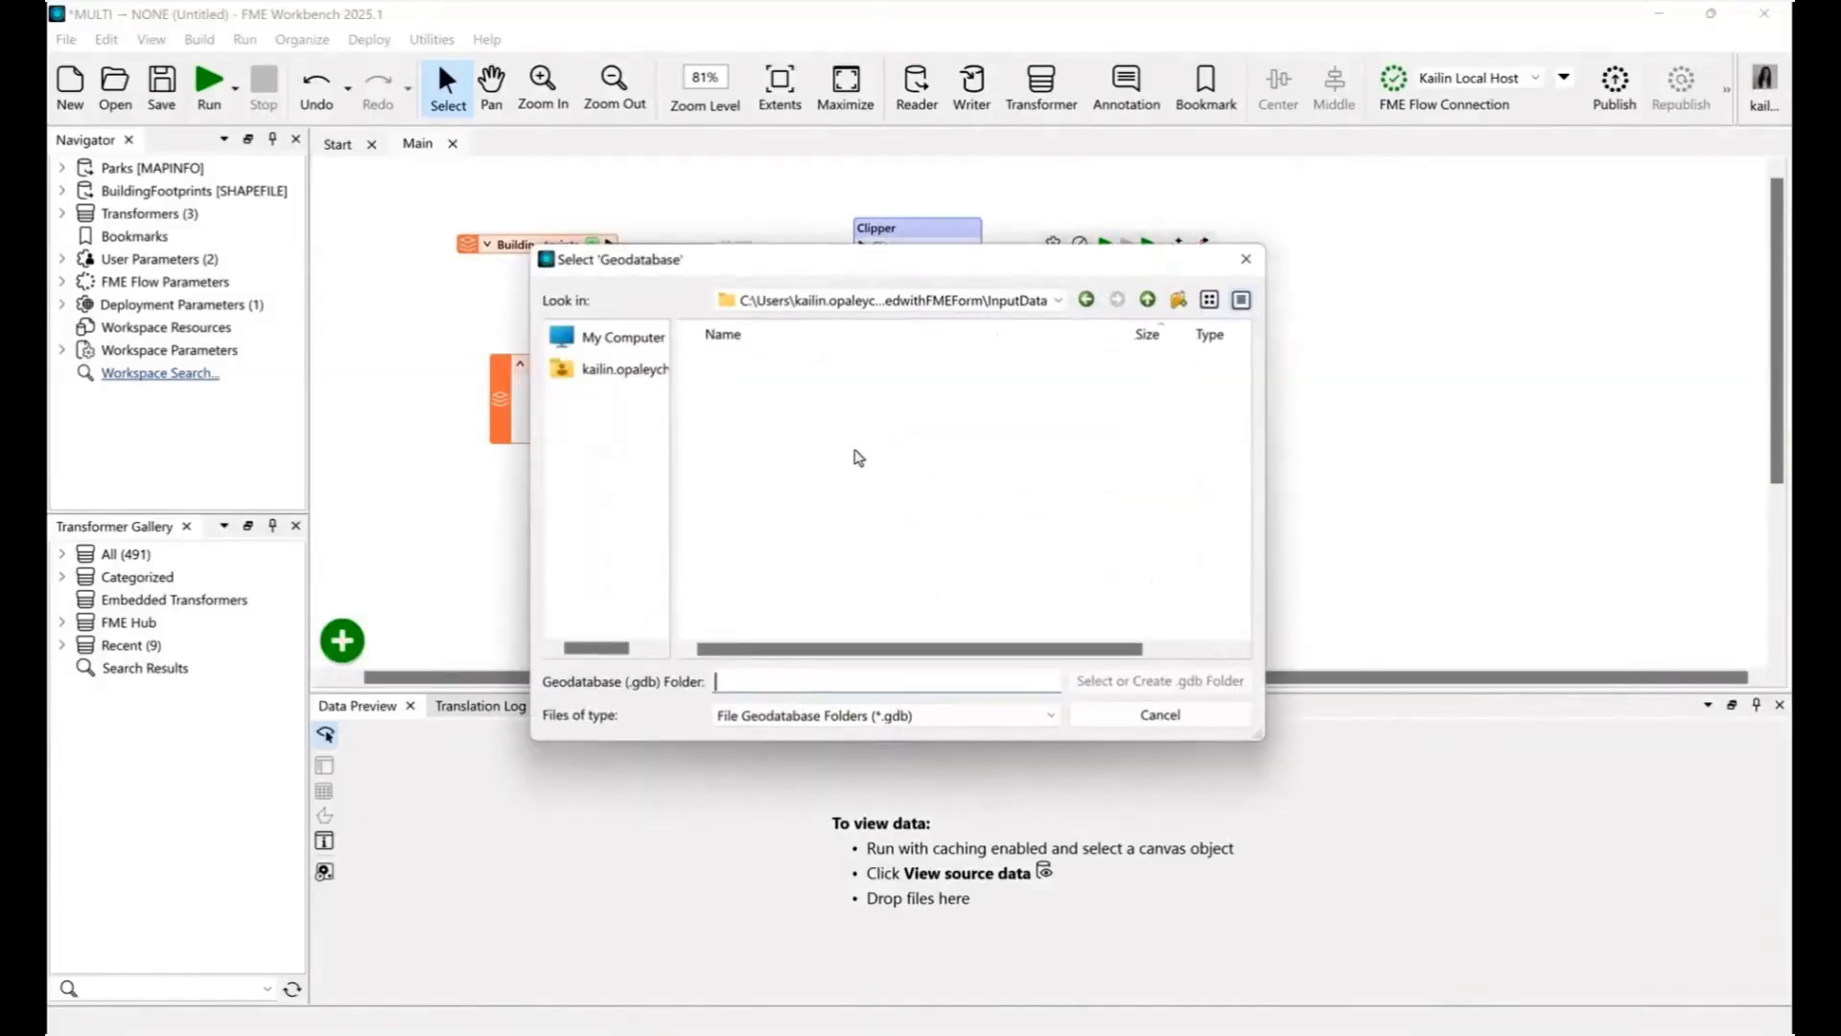
left_click(844, 302)
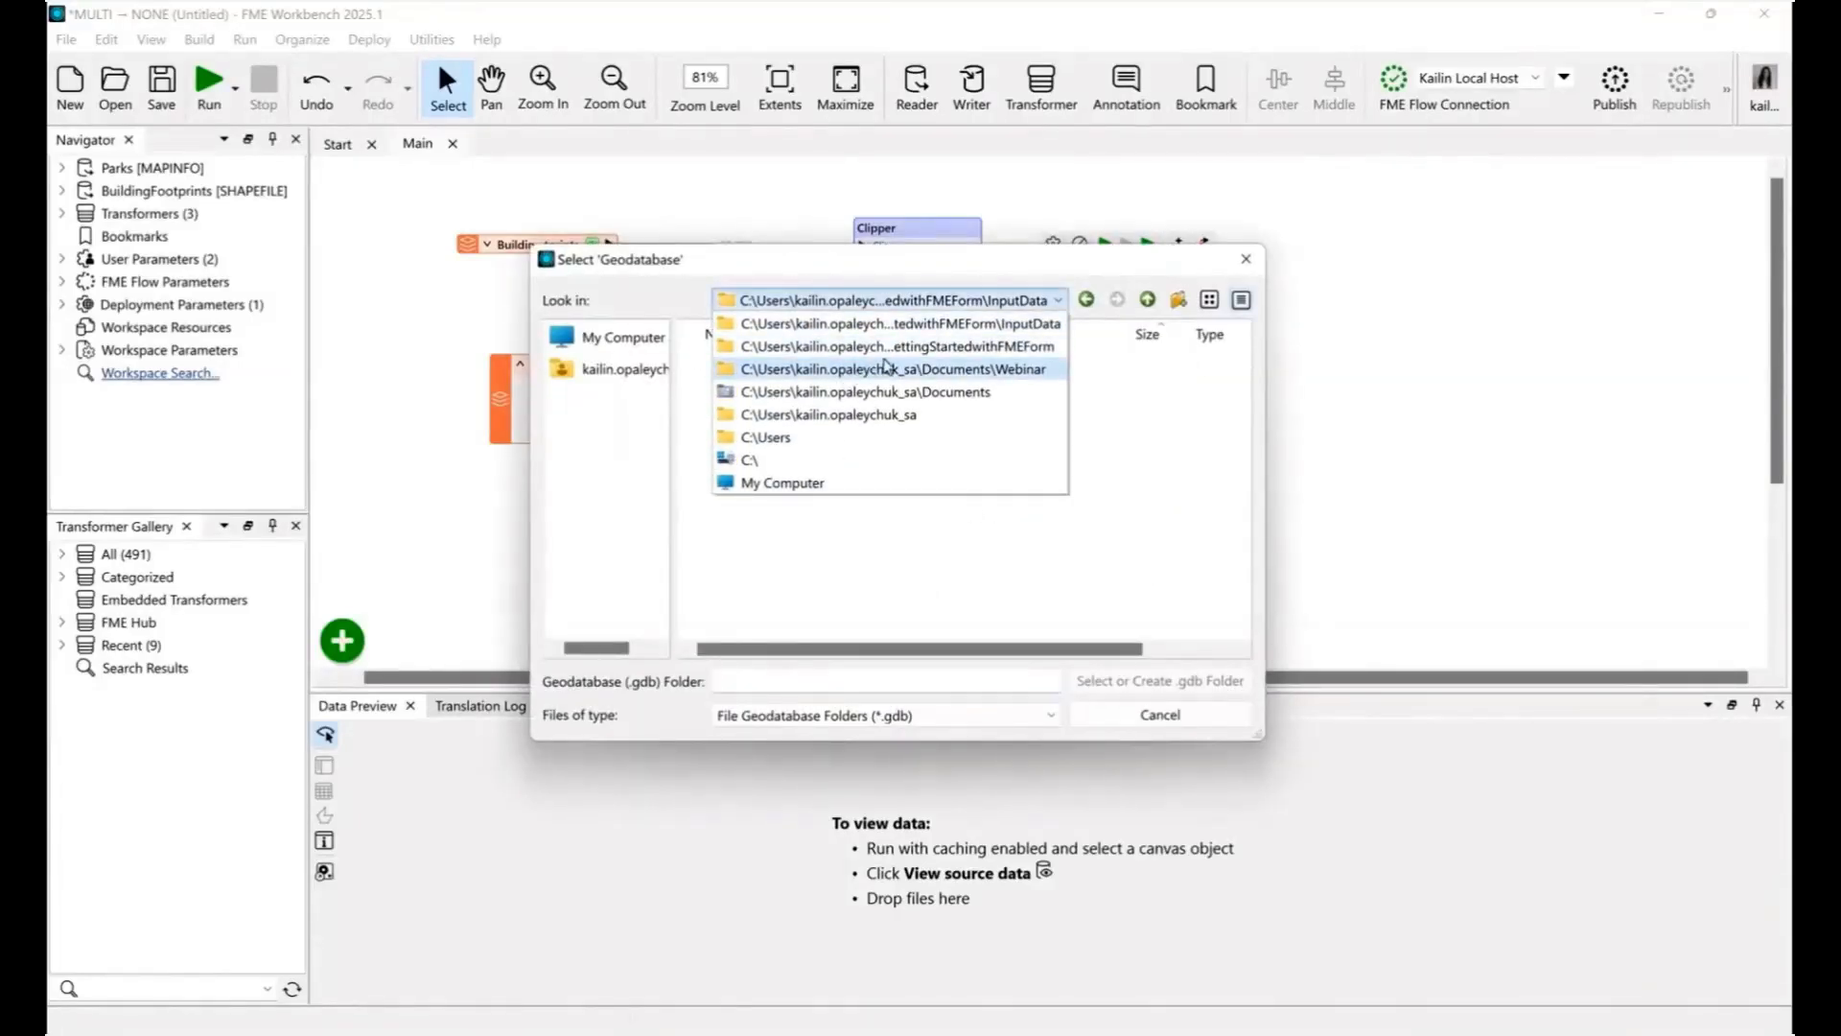
left_click(872, 347)
double_click(768, 381)
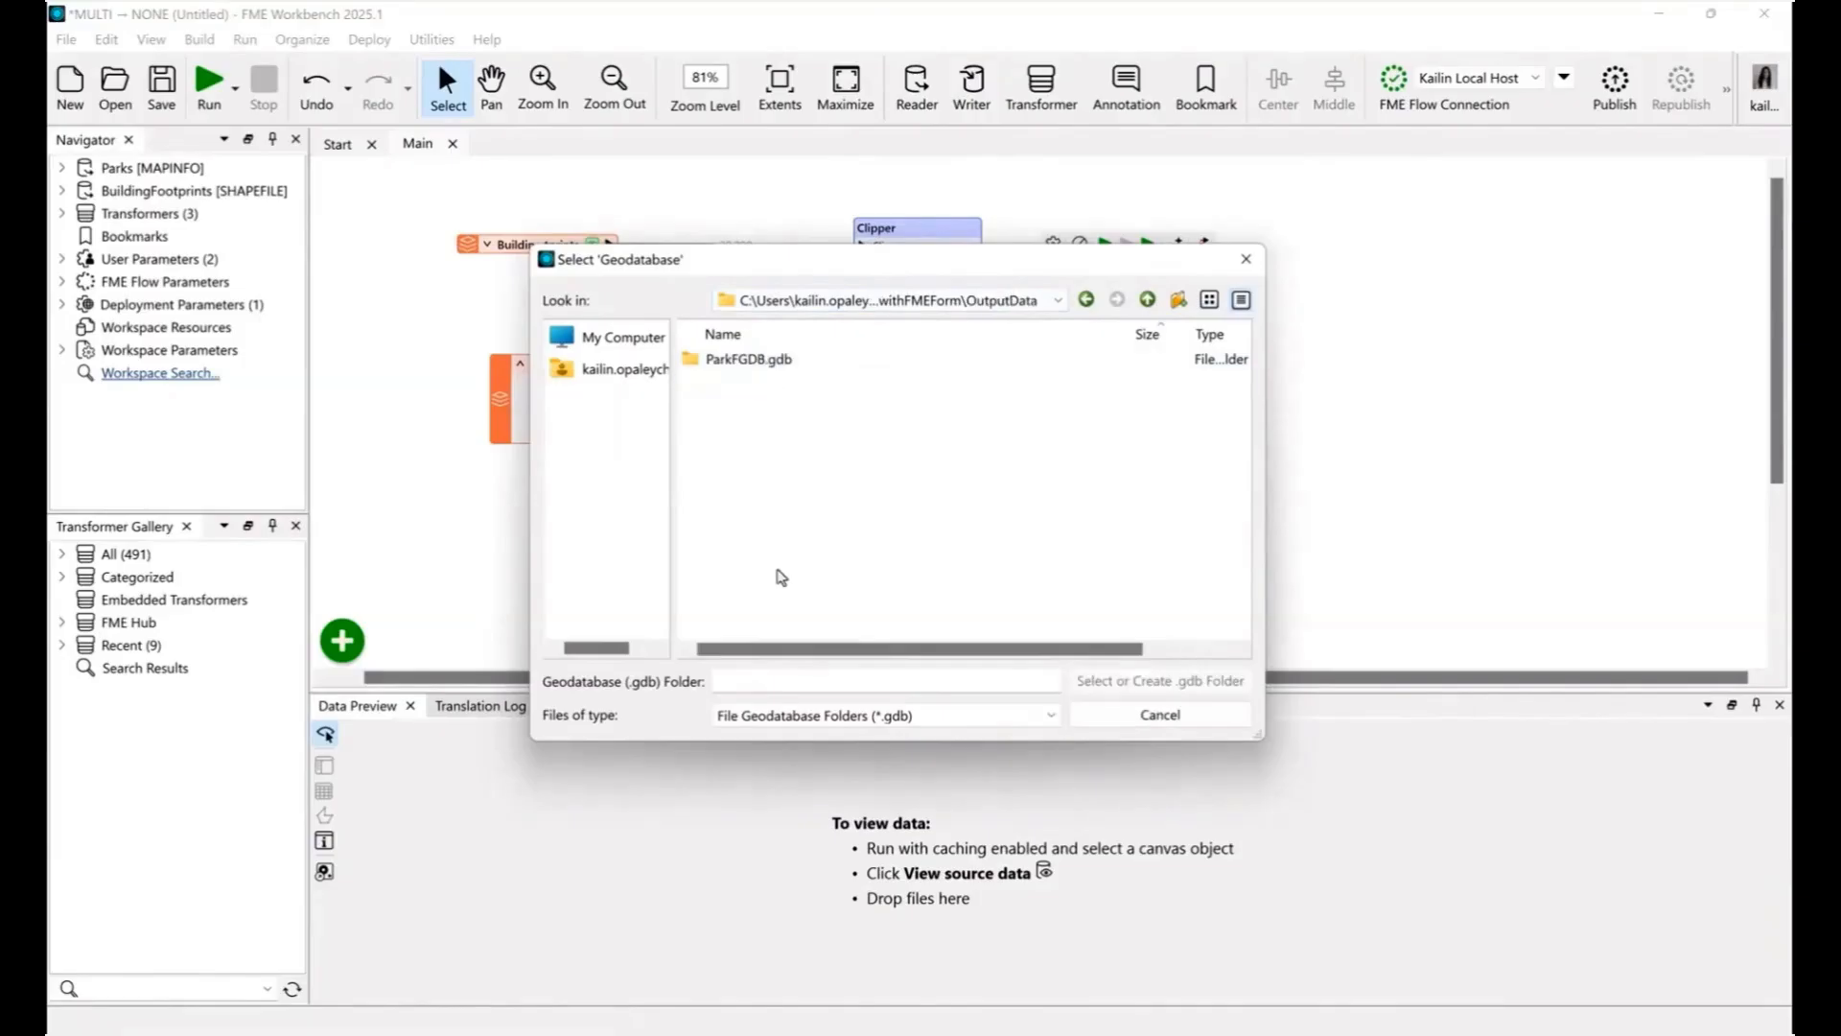
left_click(767, 362)
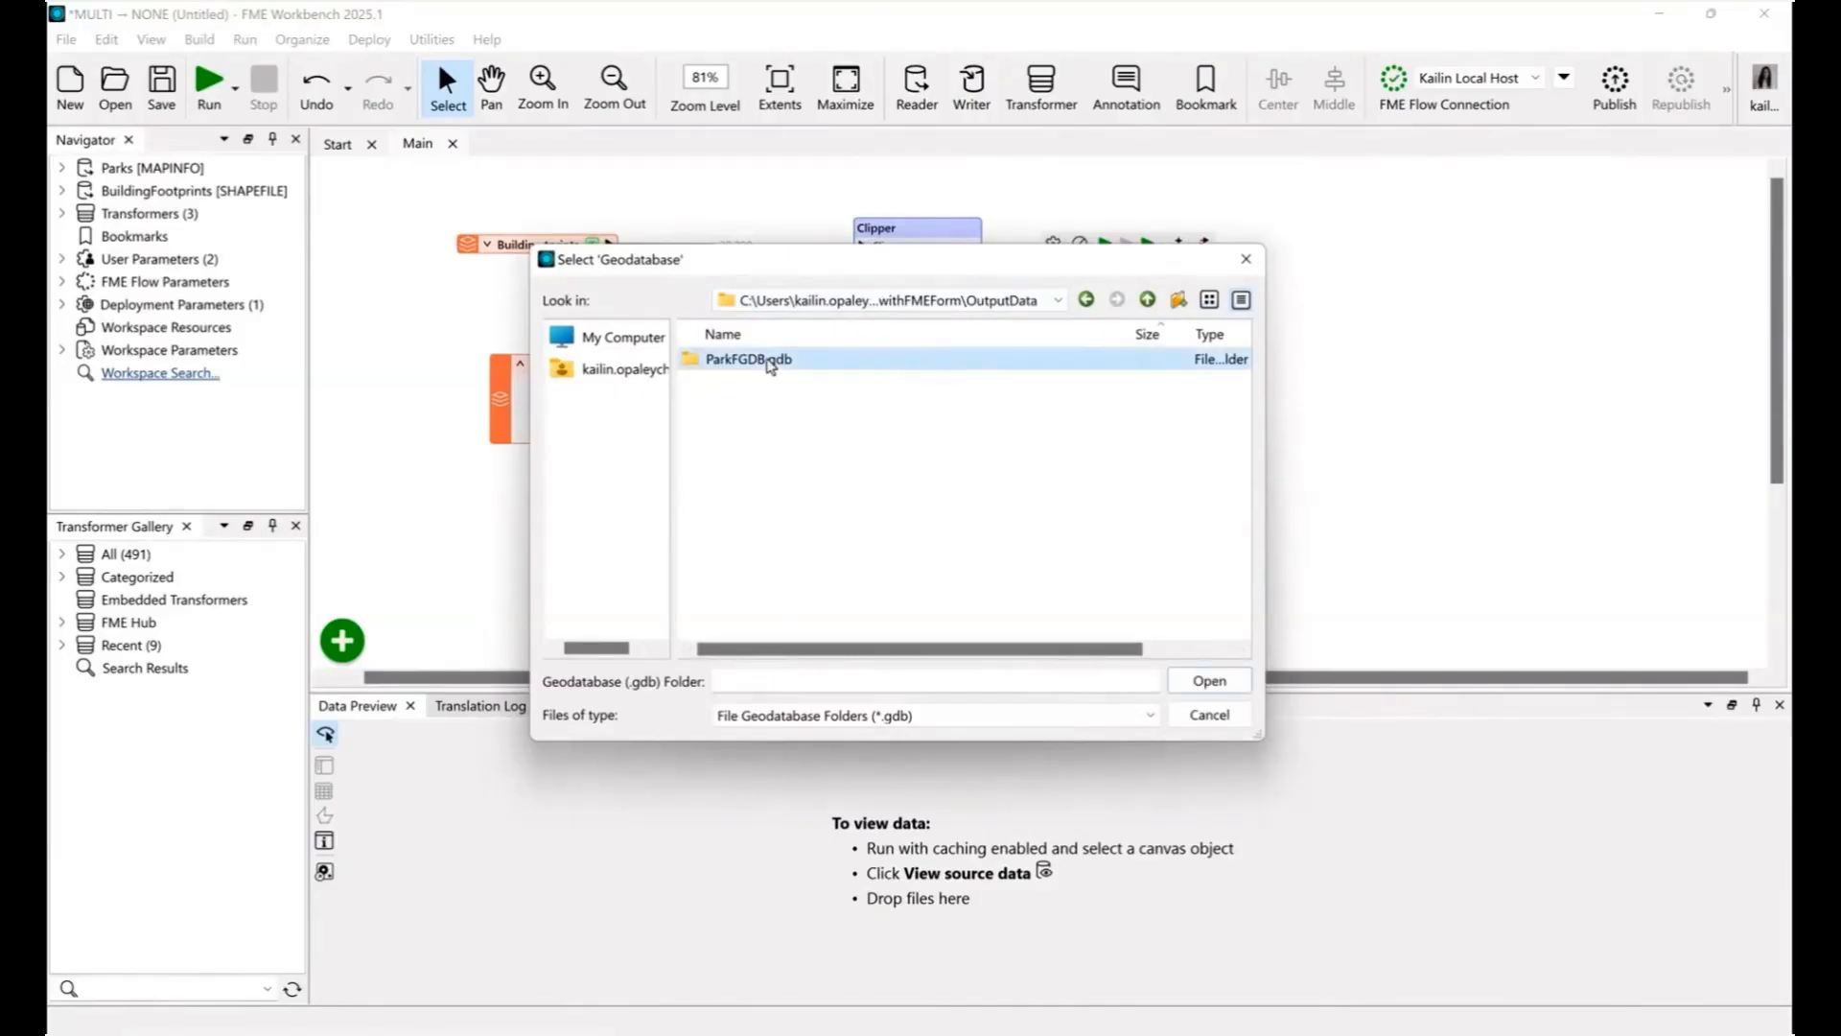
left_click(1211, 682)
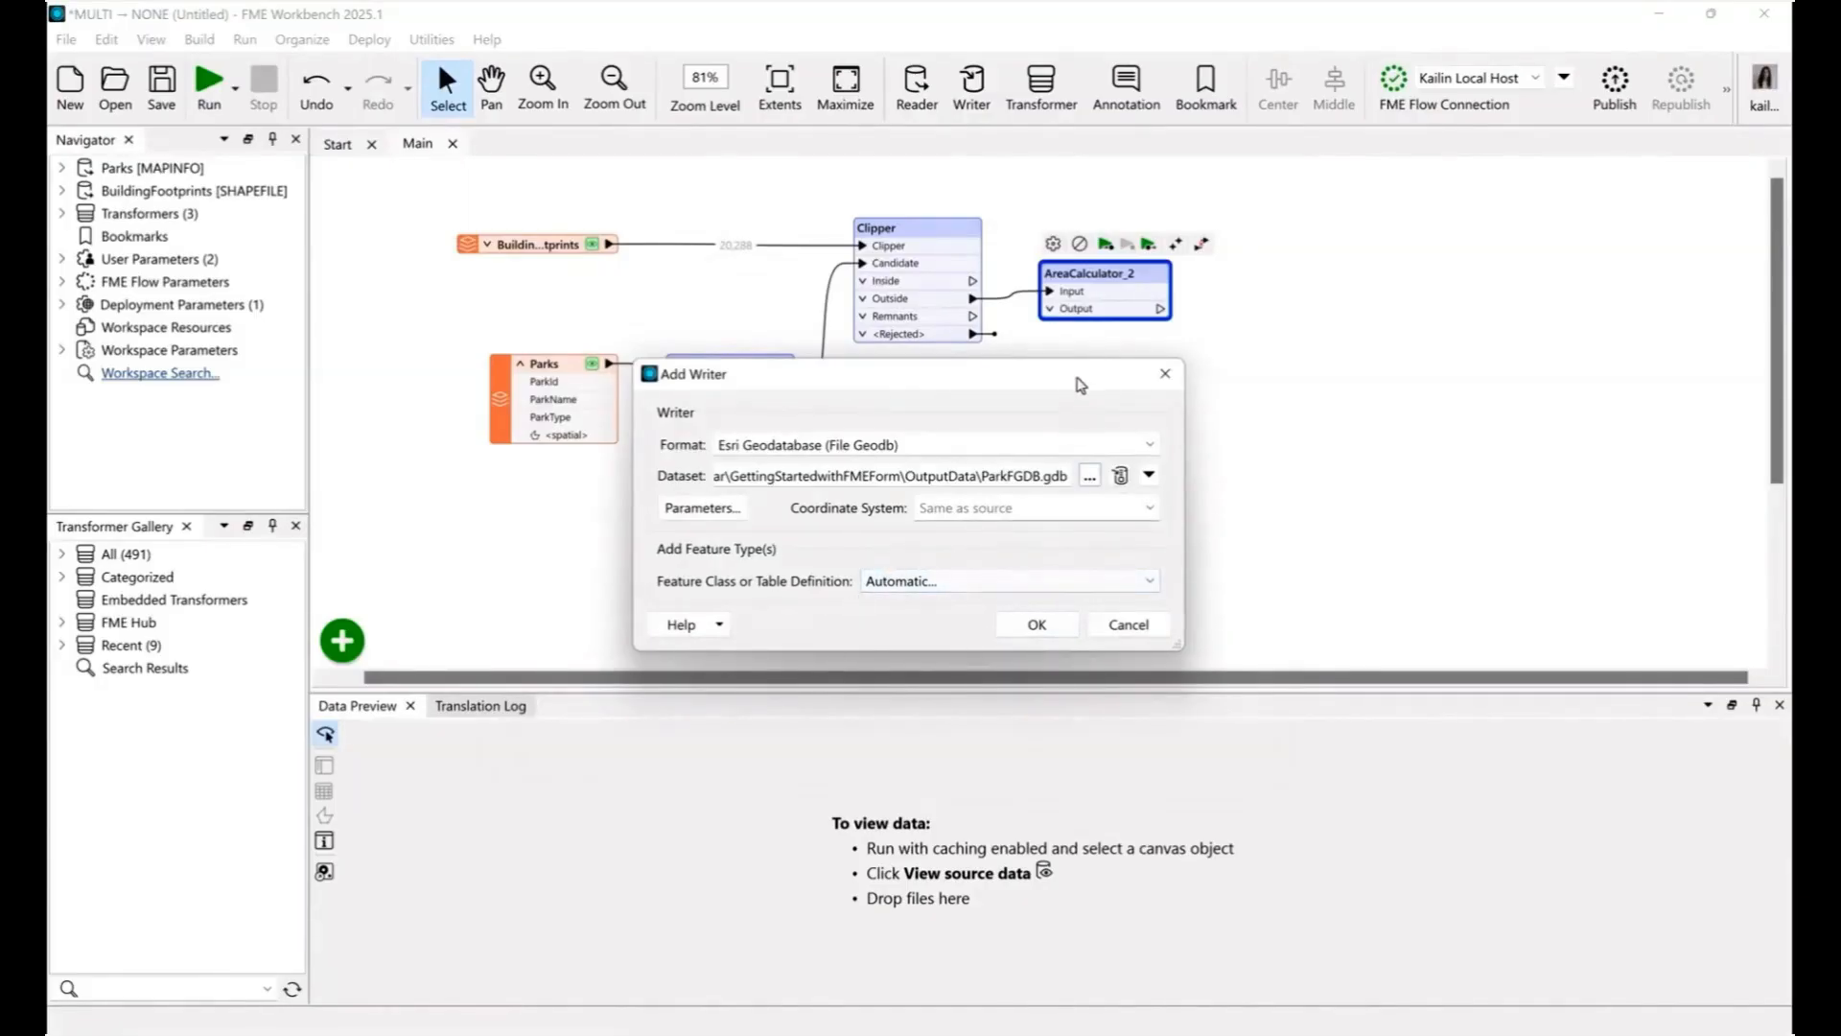
Step: Finish adding the geodatabase writer with a feature class named ParksLandArea and connect the second AreaCalculator's Output port to it
left_click(1033, 626)
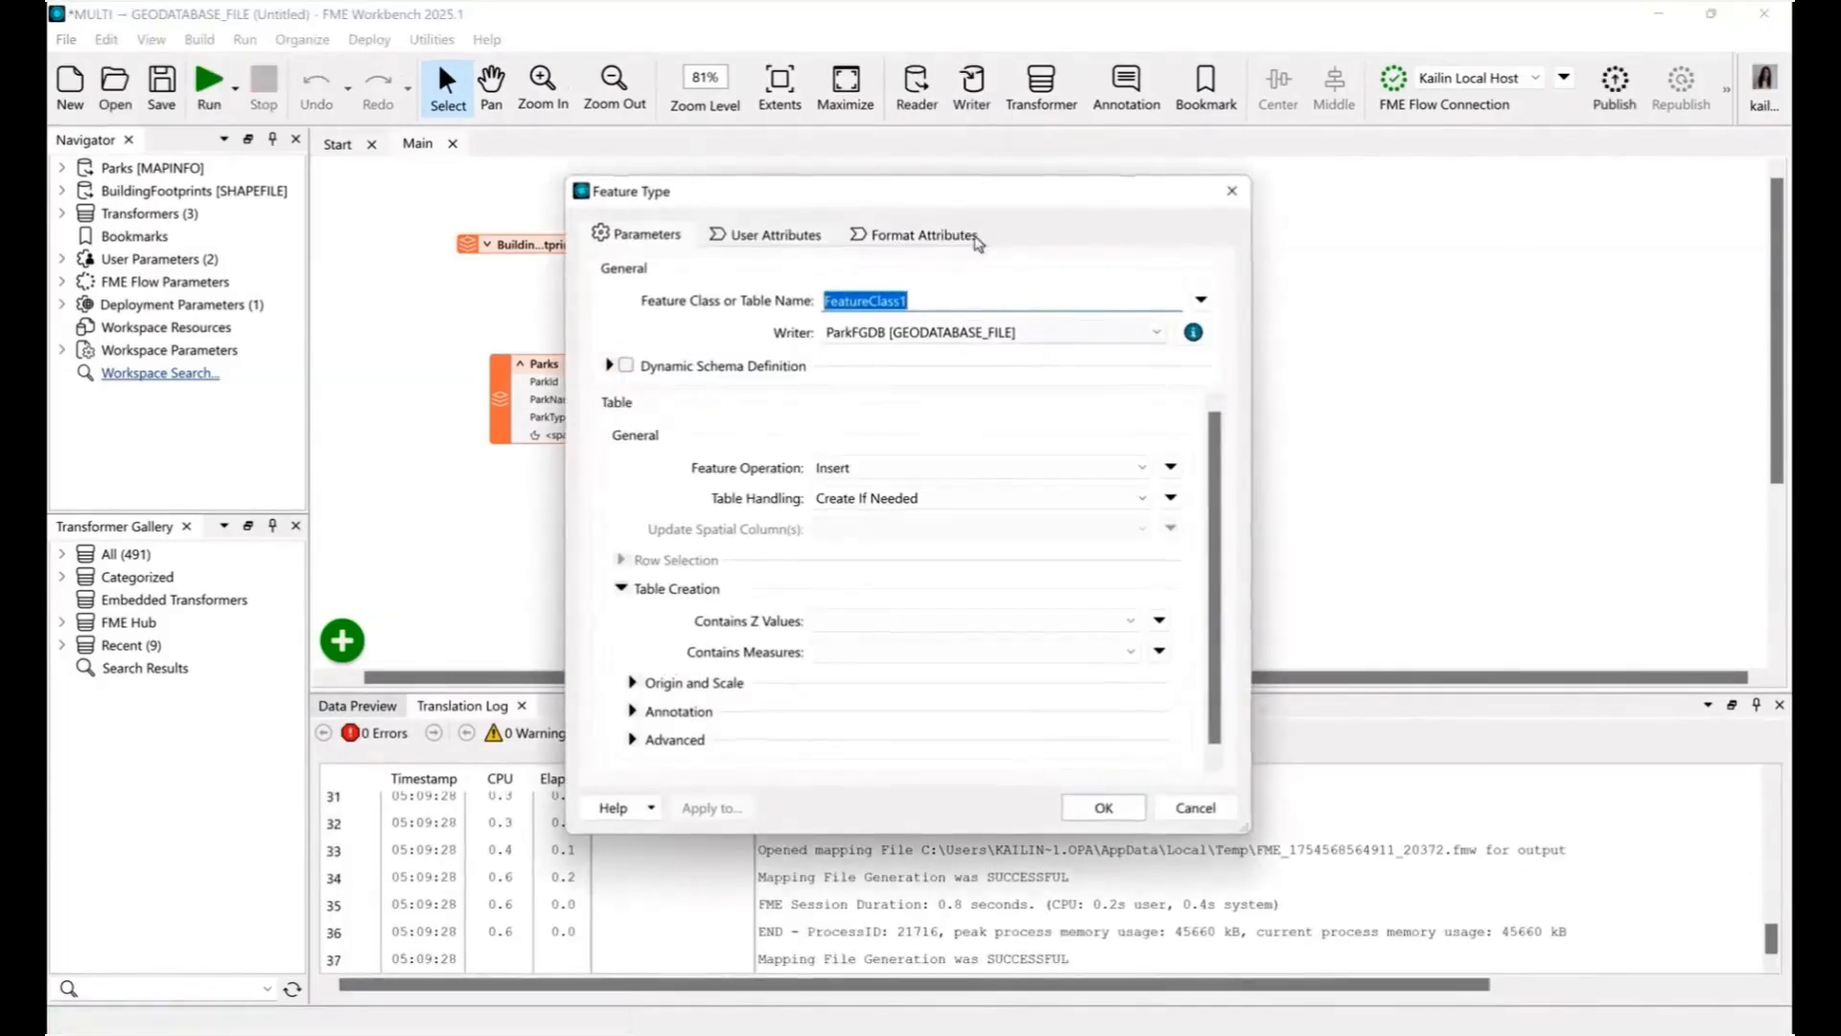
type("ParksLandArea")
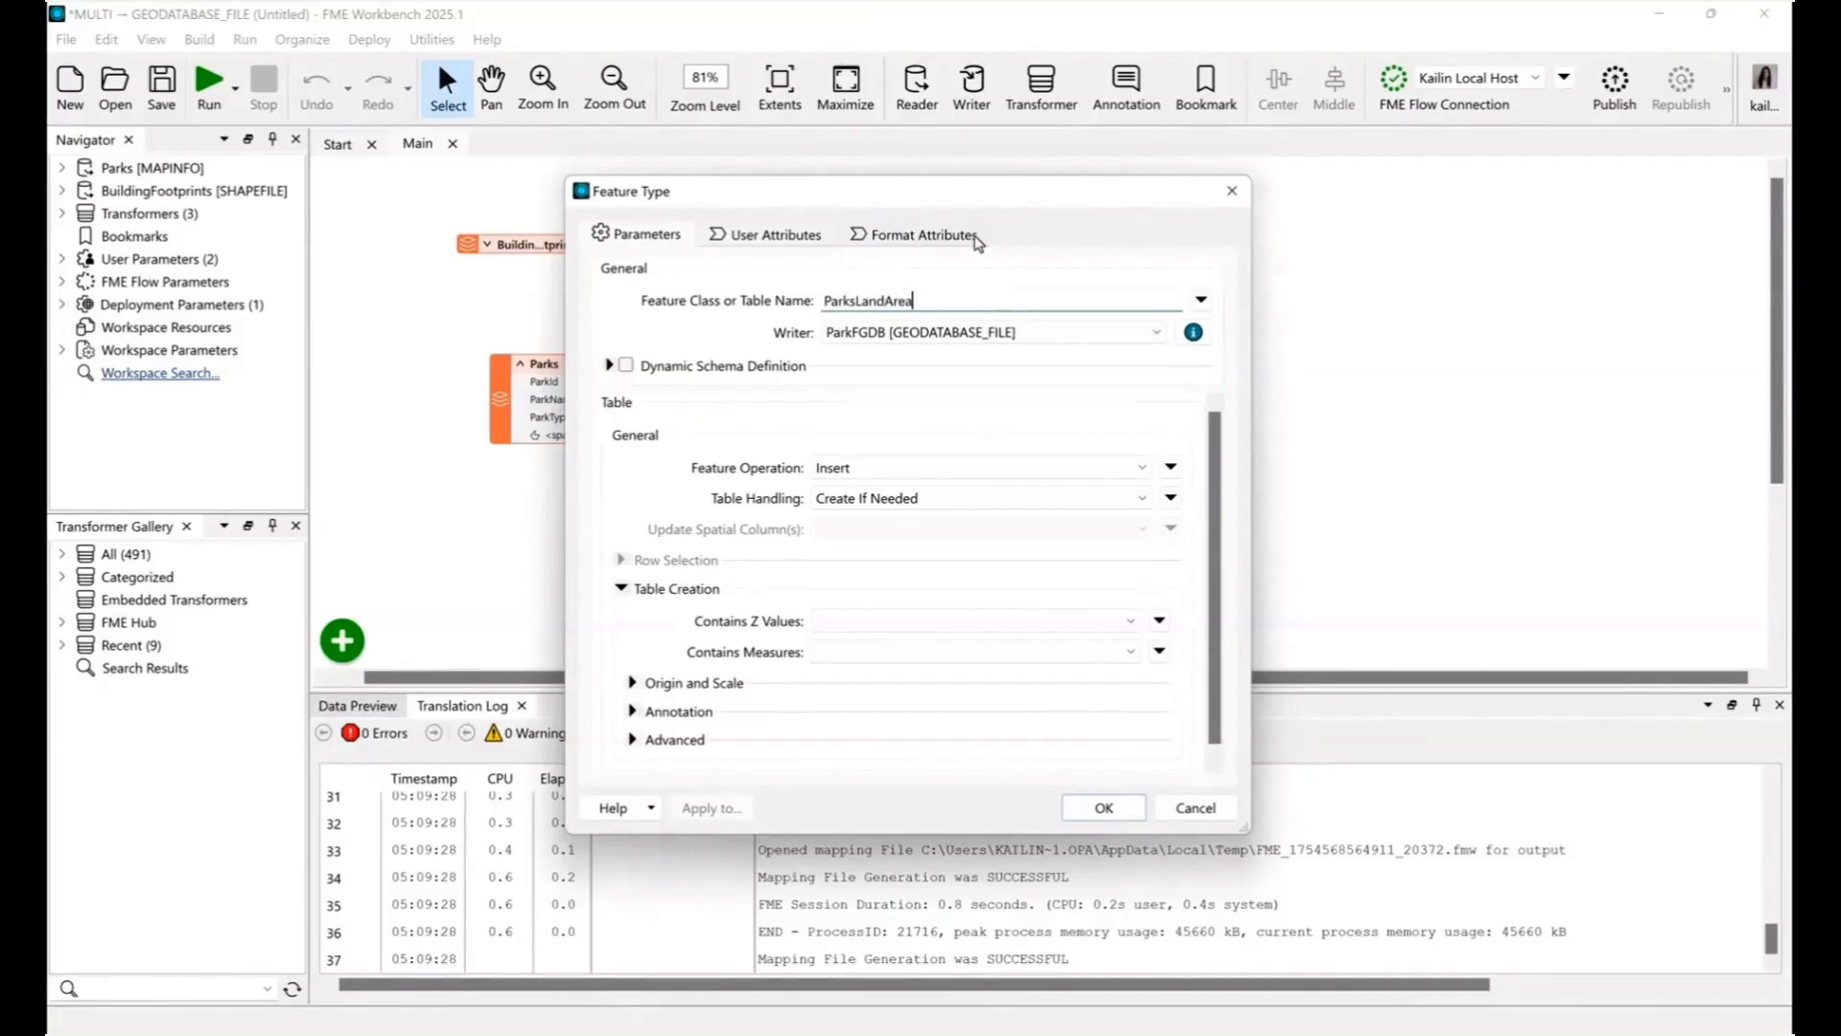
key("Return")
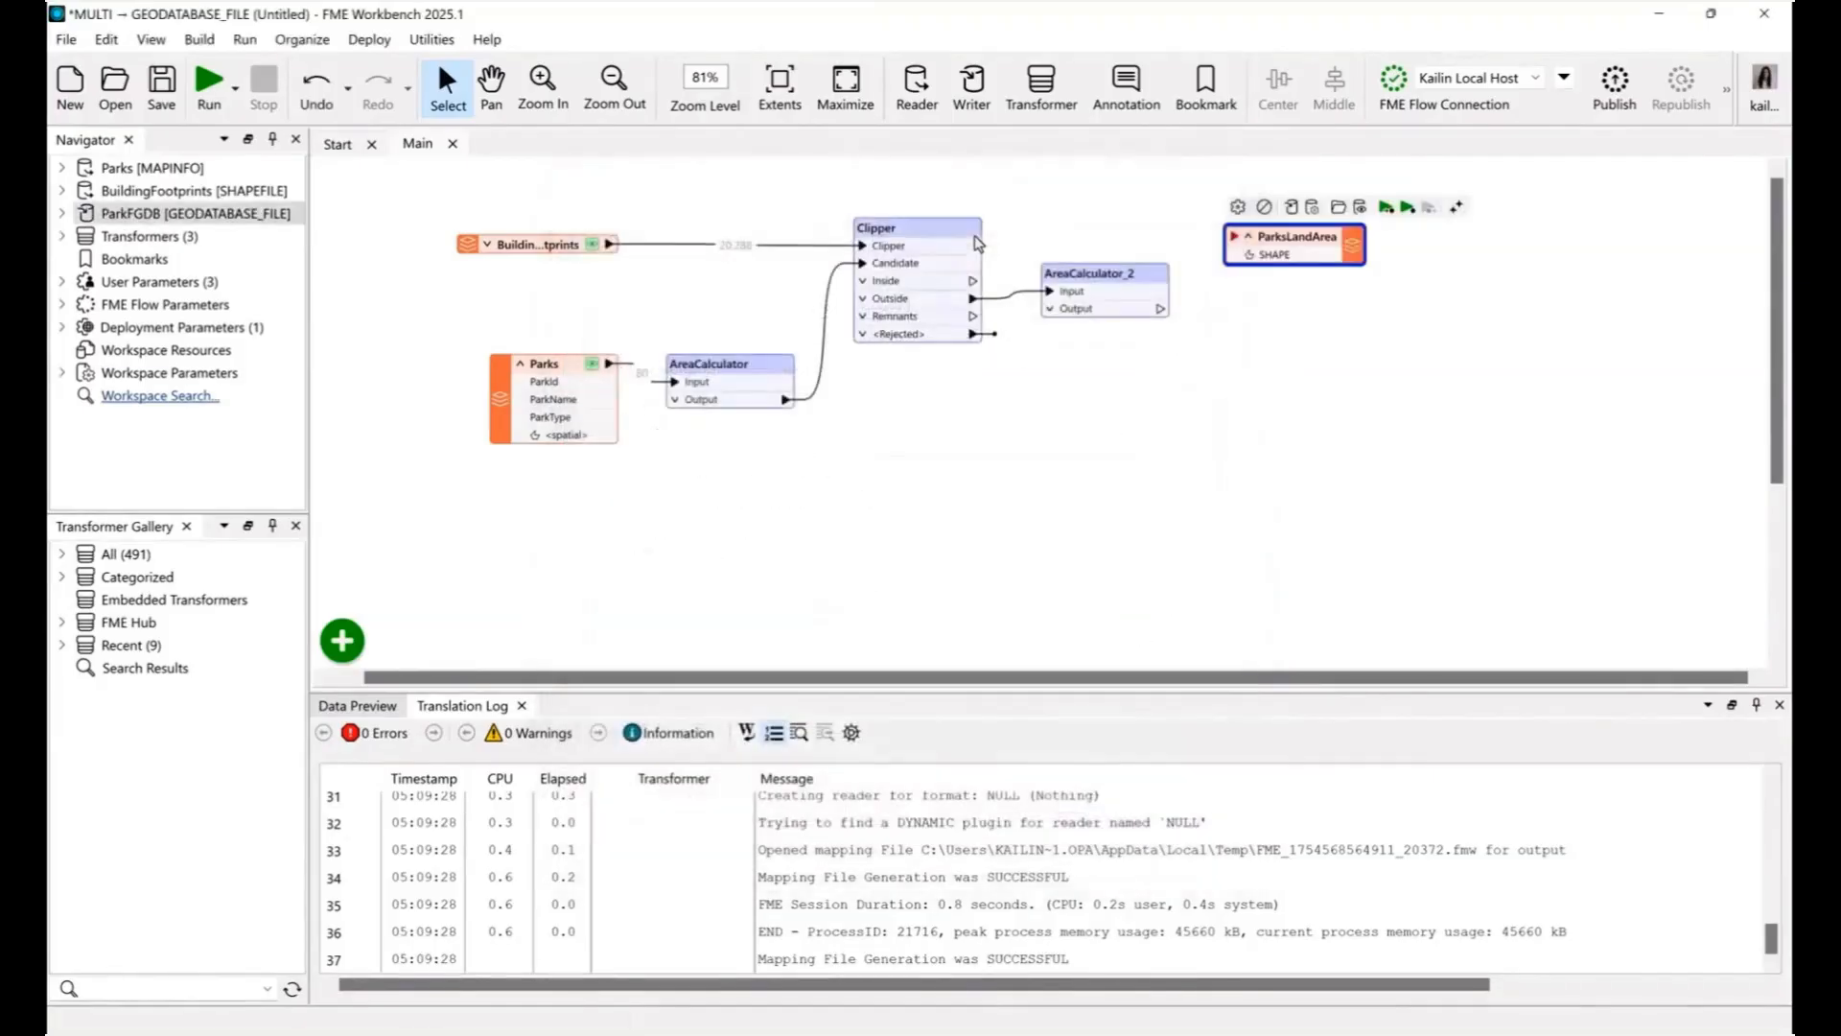
left_click_drag(1161, 308, 1319, 277)
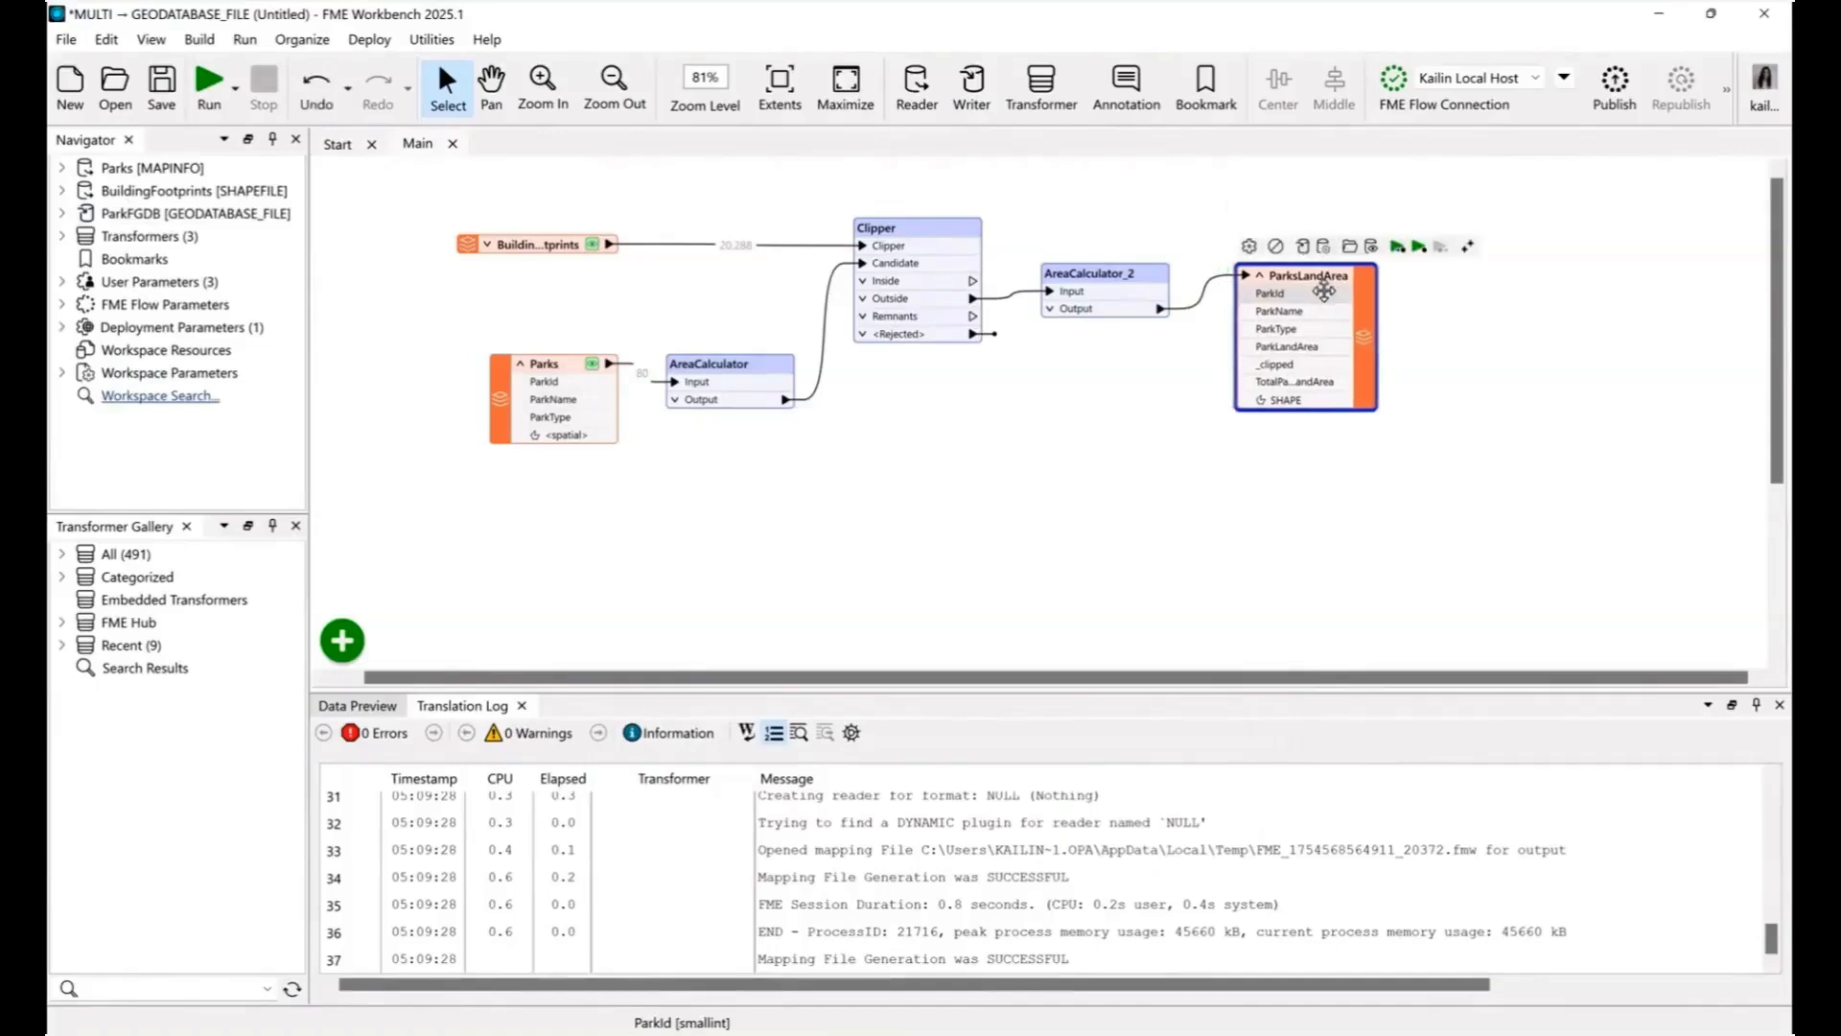
Step: Enable Overwrite Existing Geodatabase in the ParkFGDB writer's parameters
left_click(1324, 246)
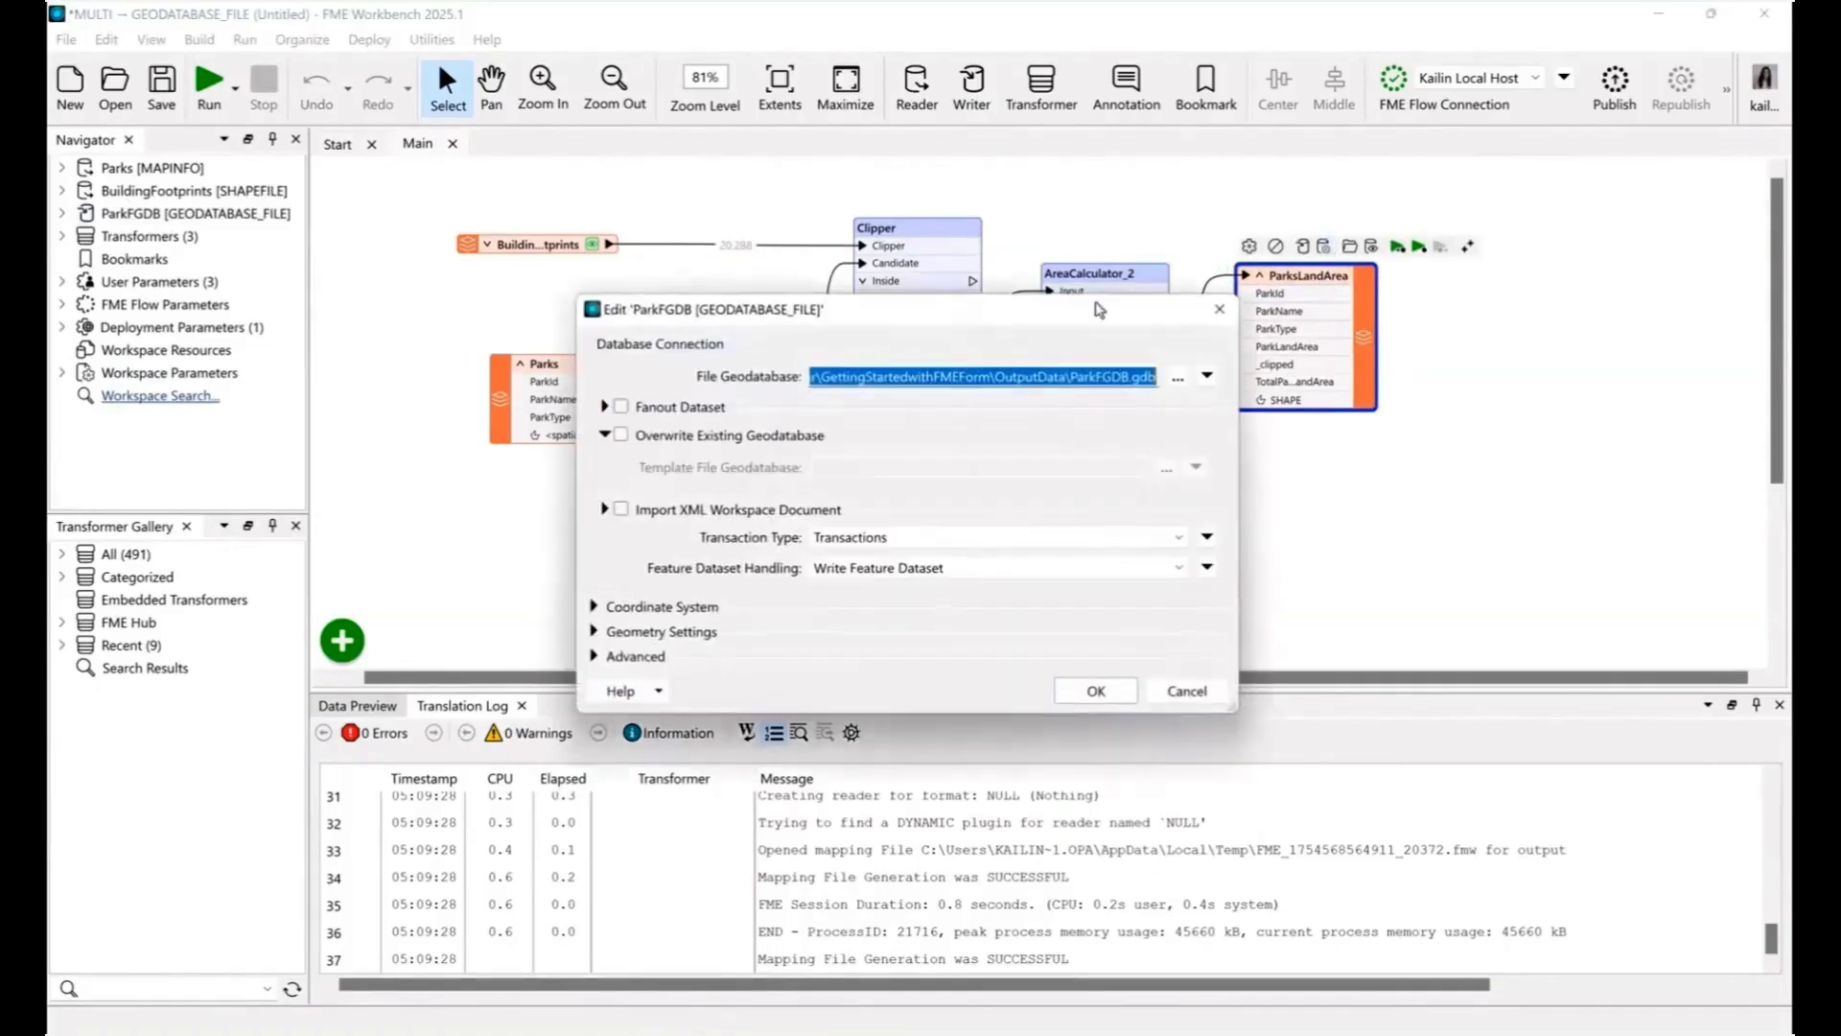
left_click(684, 440)
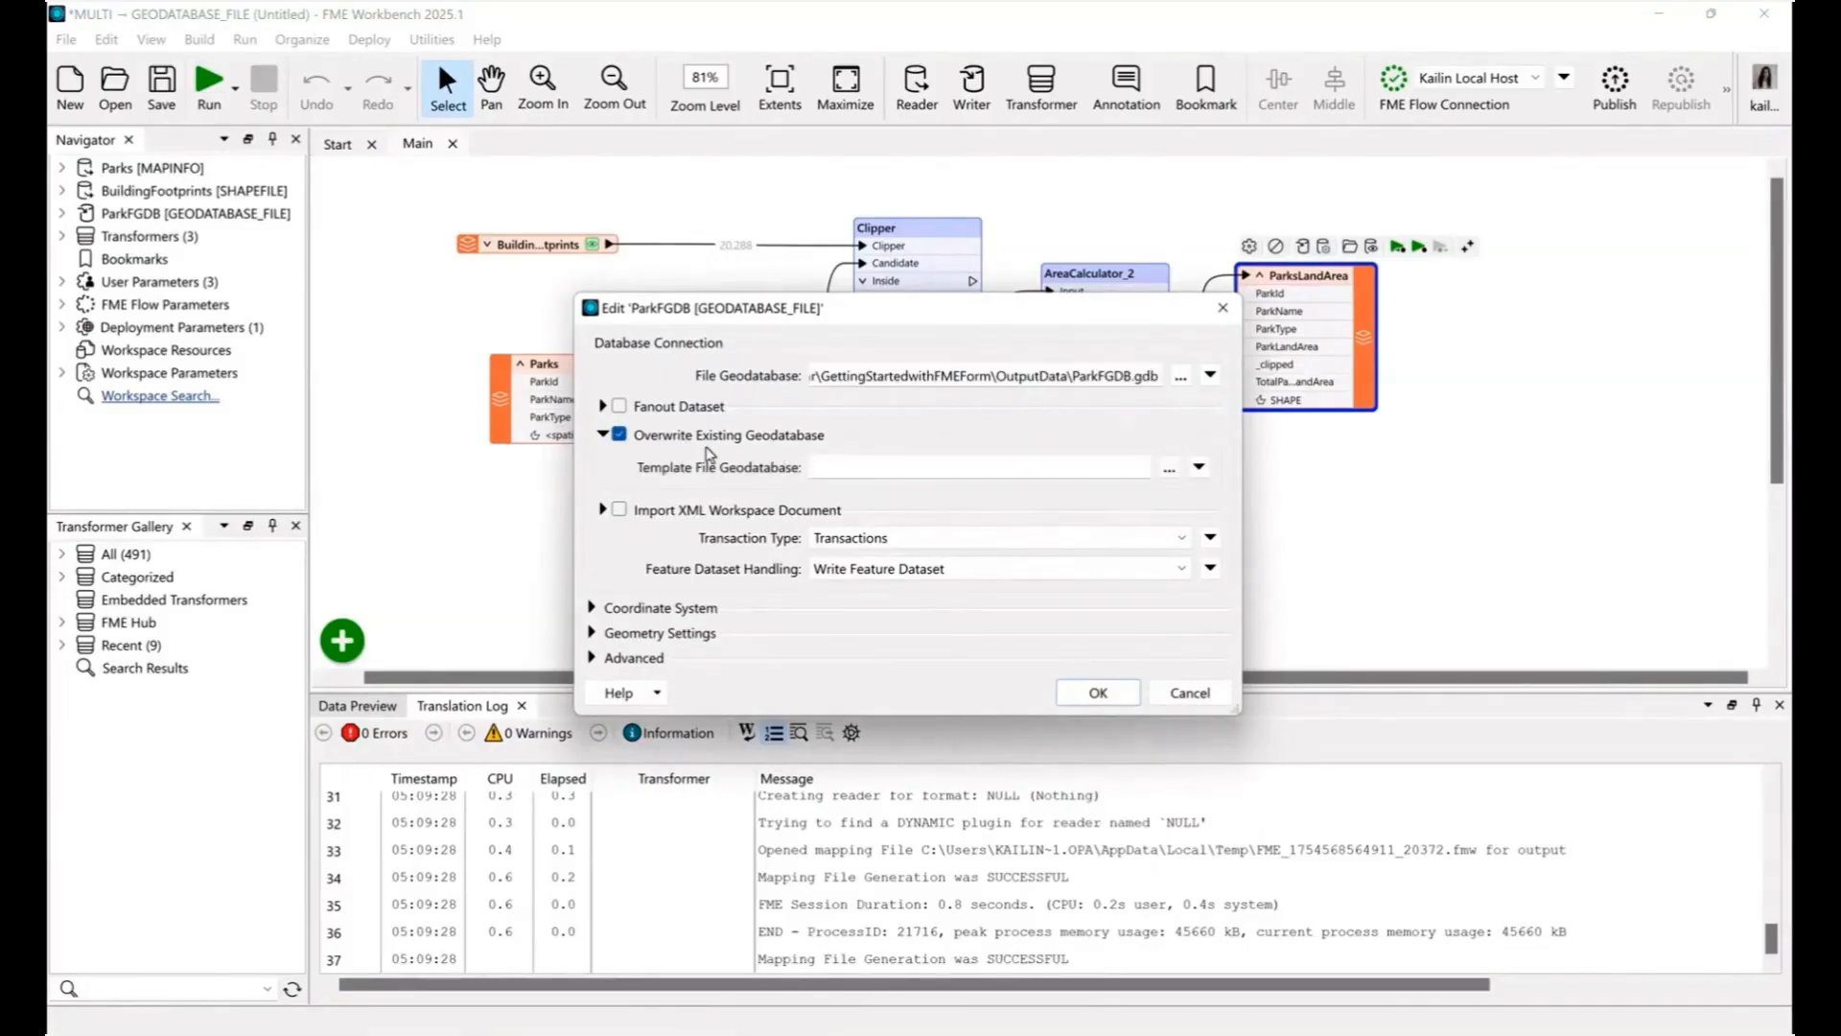
left_click(1098, 692)
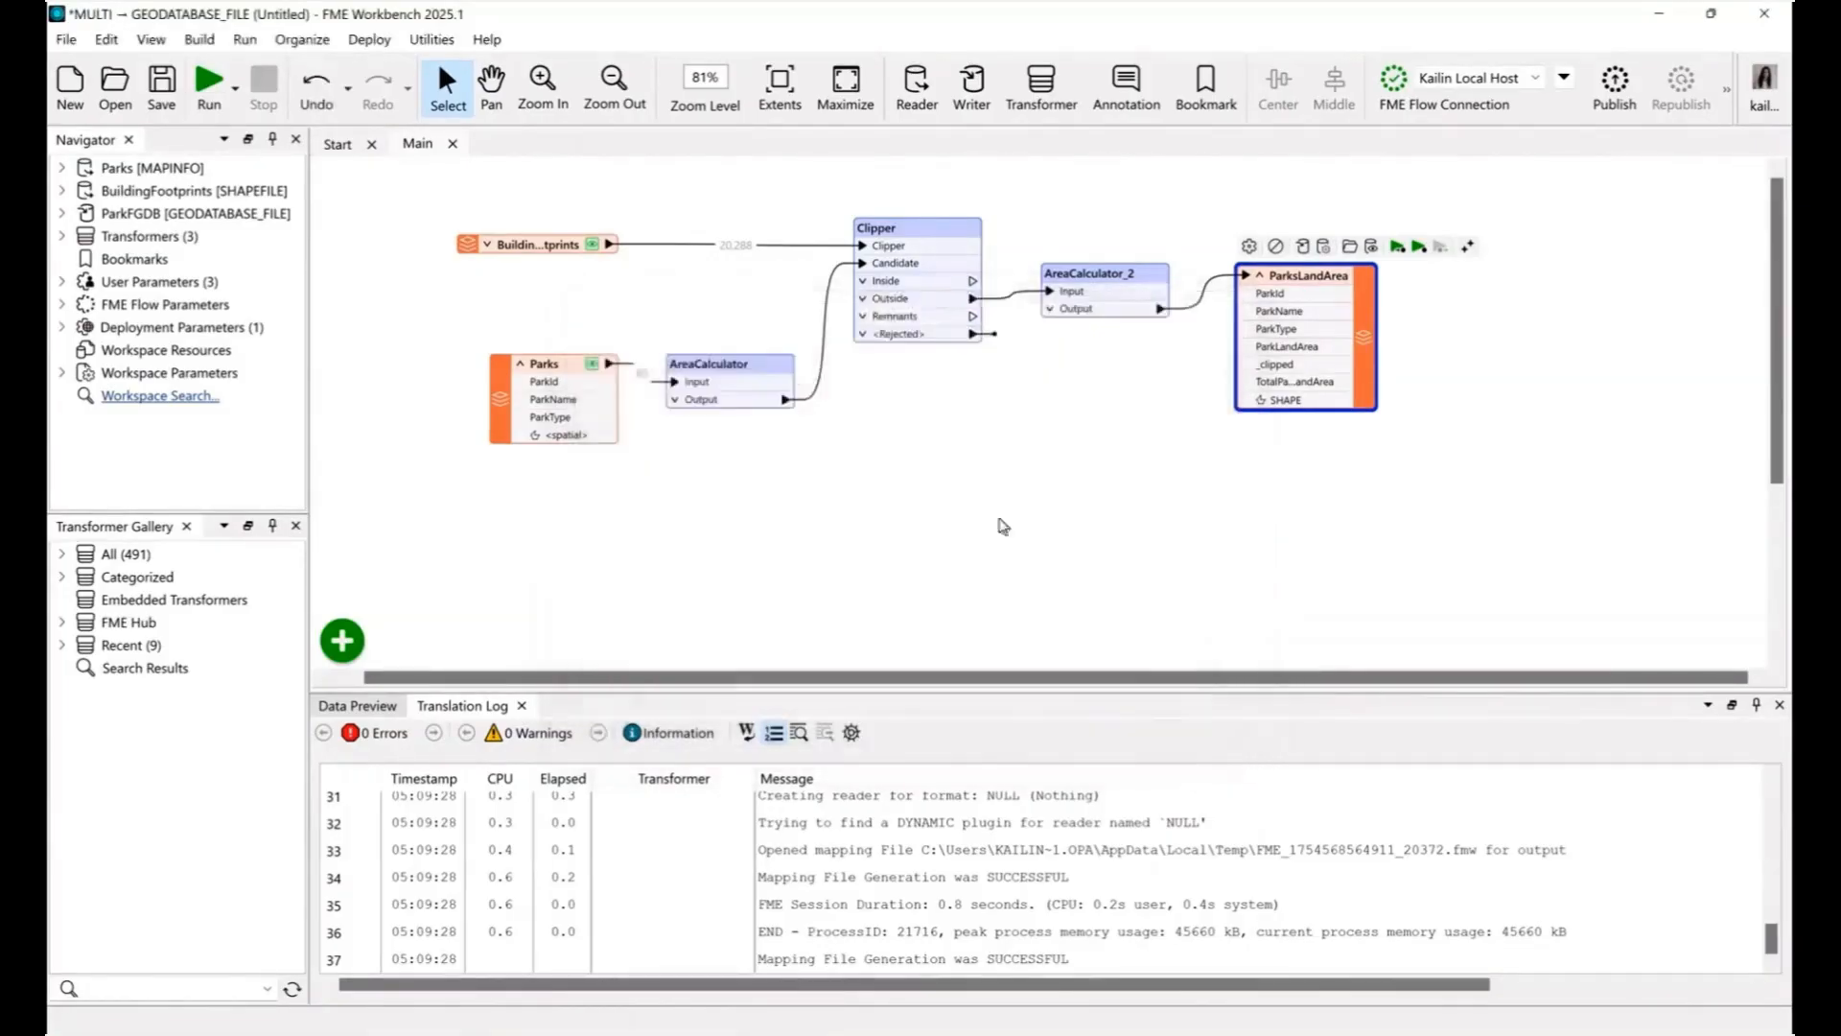
Step: Rerun the entire workspace, accepting the prompted user parameters
left_click(236, 92)
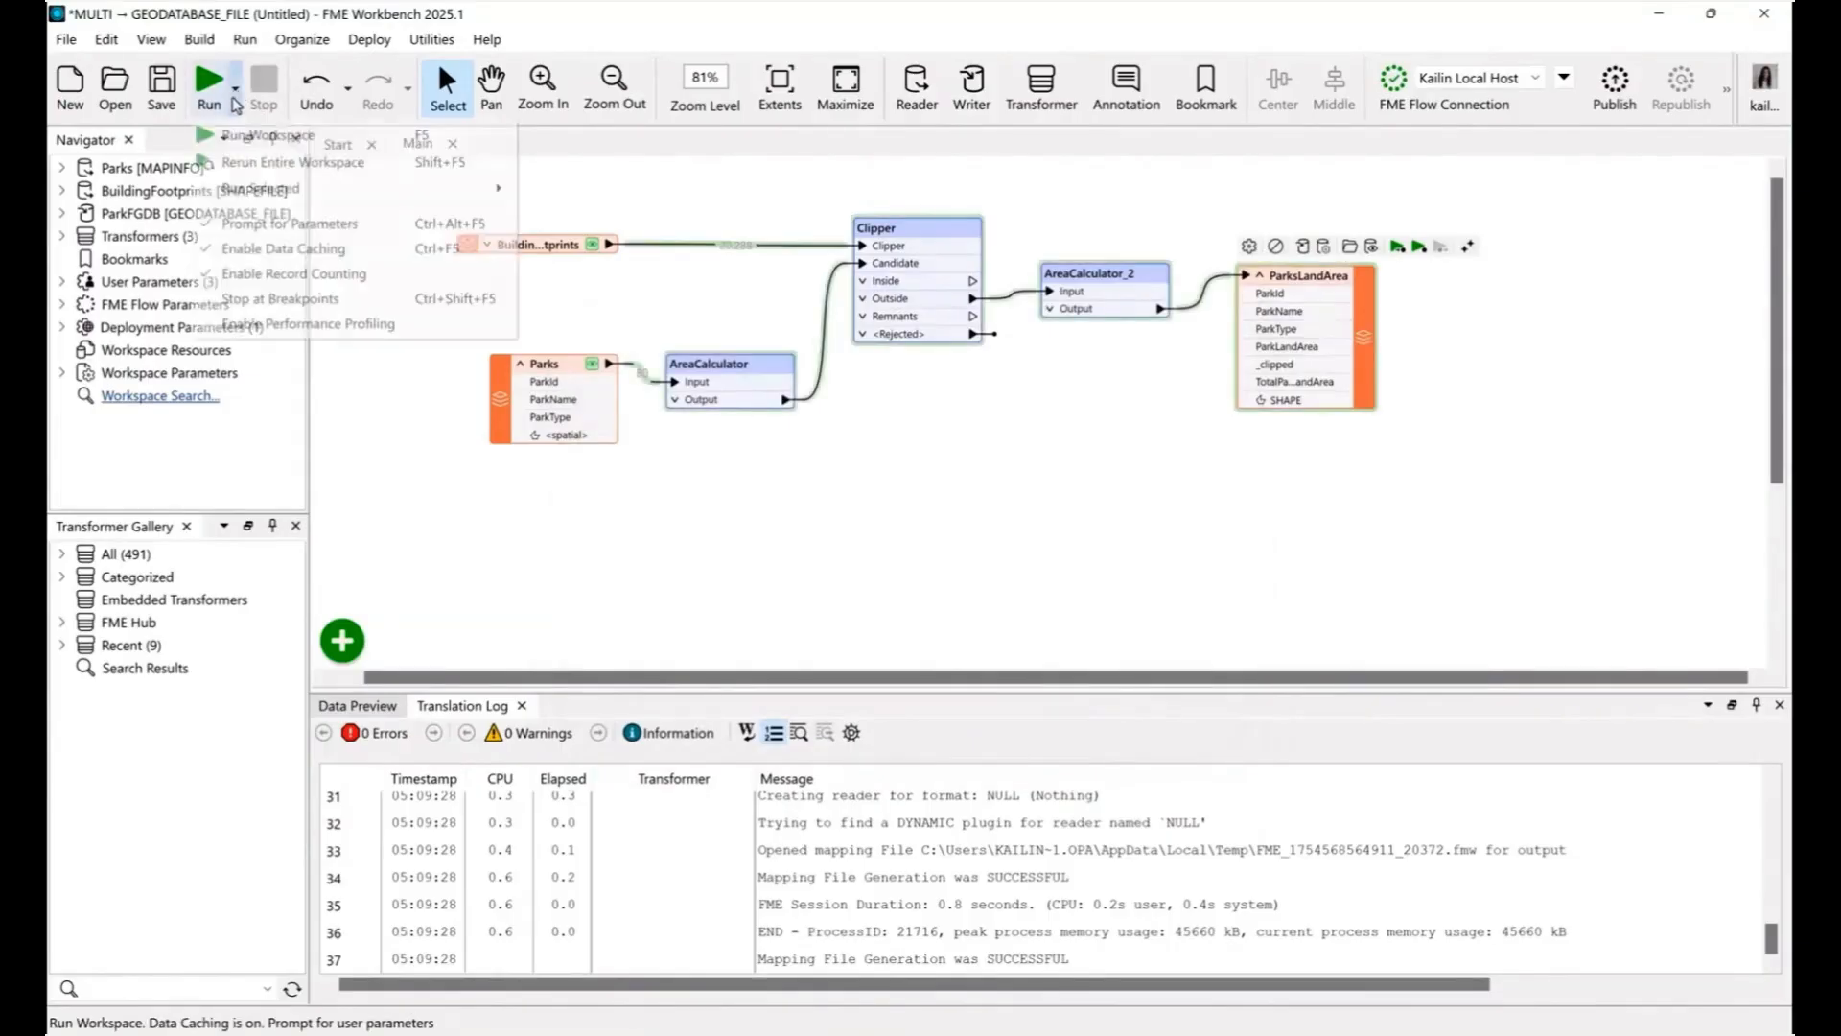
left_click(244, 160)
left_click(1068, 635)
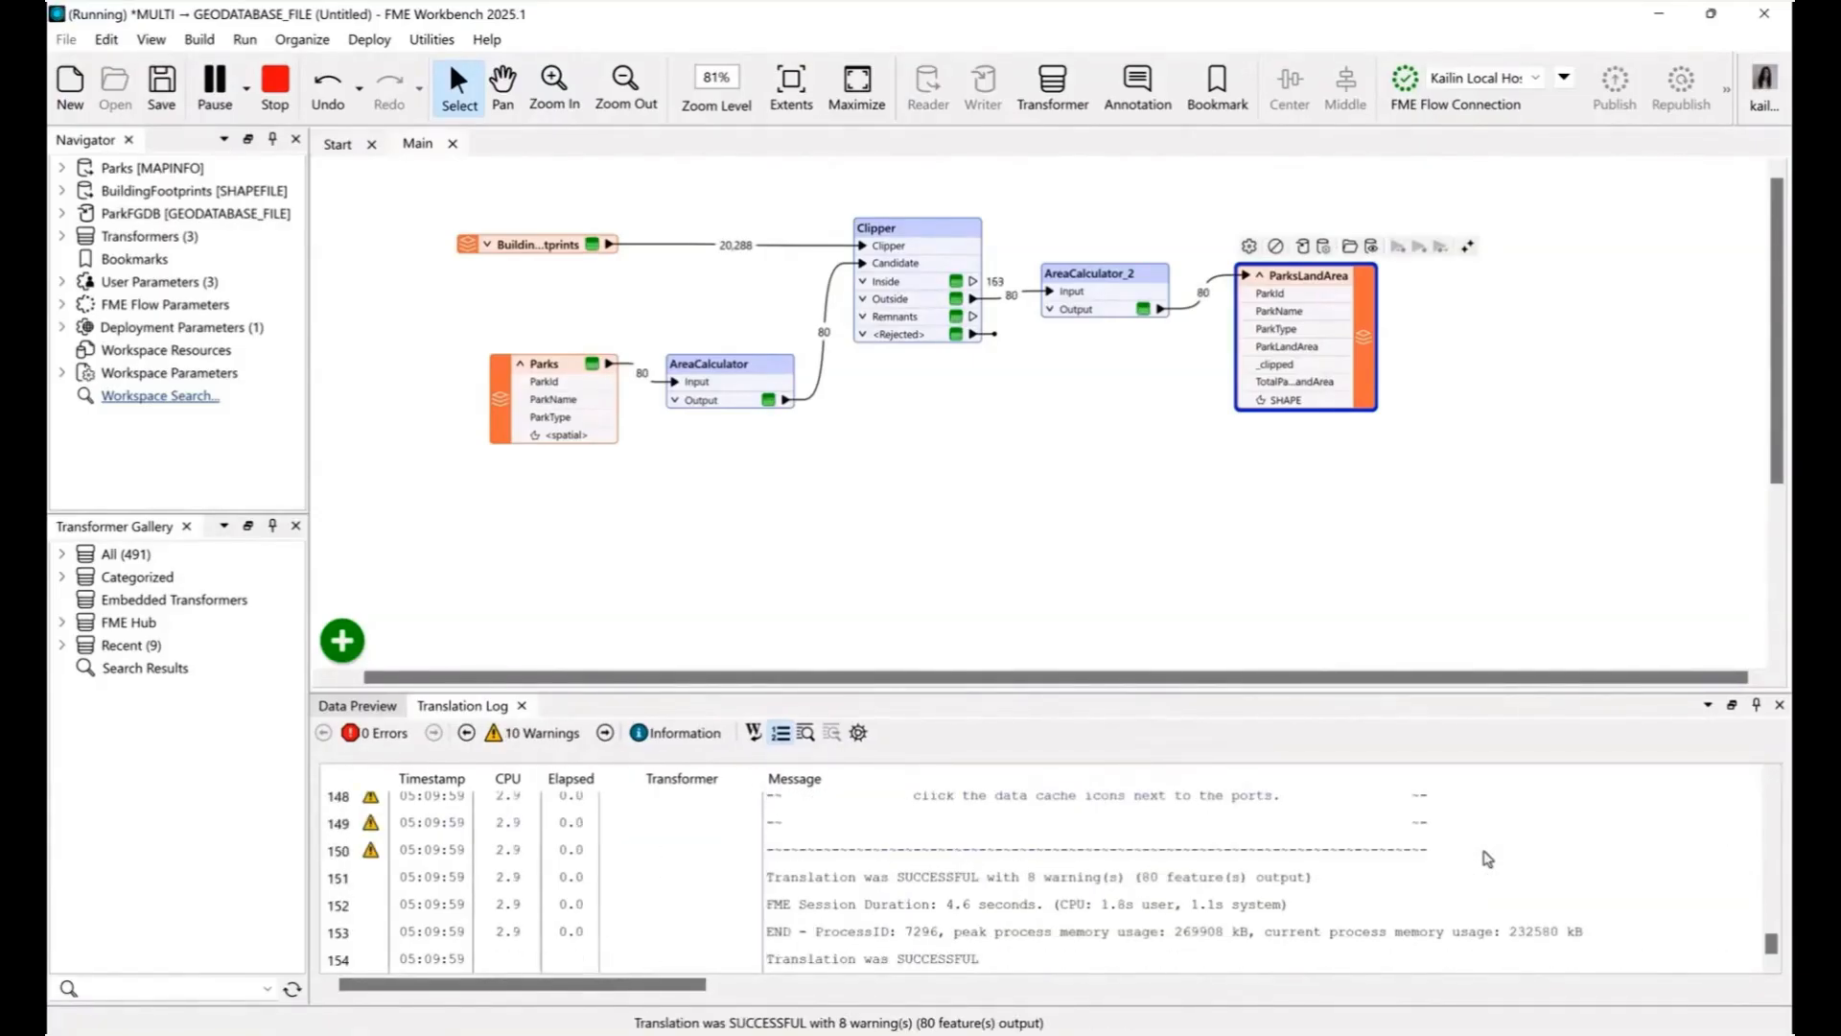
Step: Check the translation log for the final translation status and the total features written
left_click(920, 960)
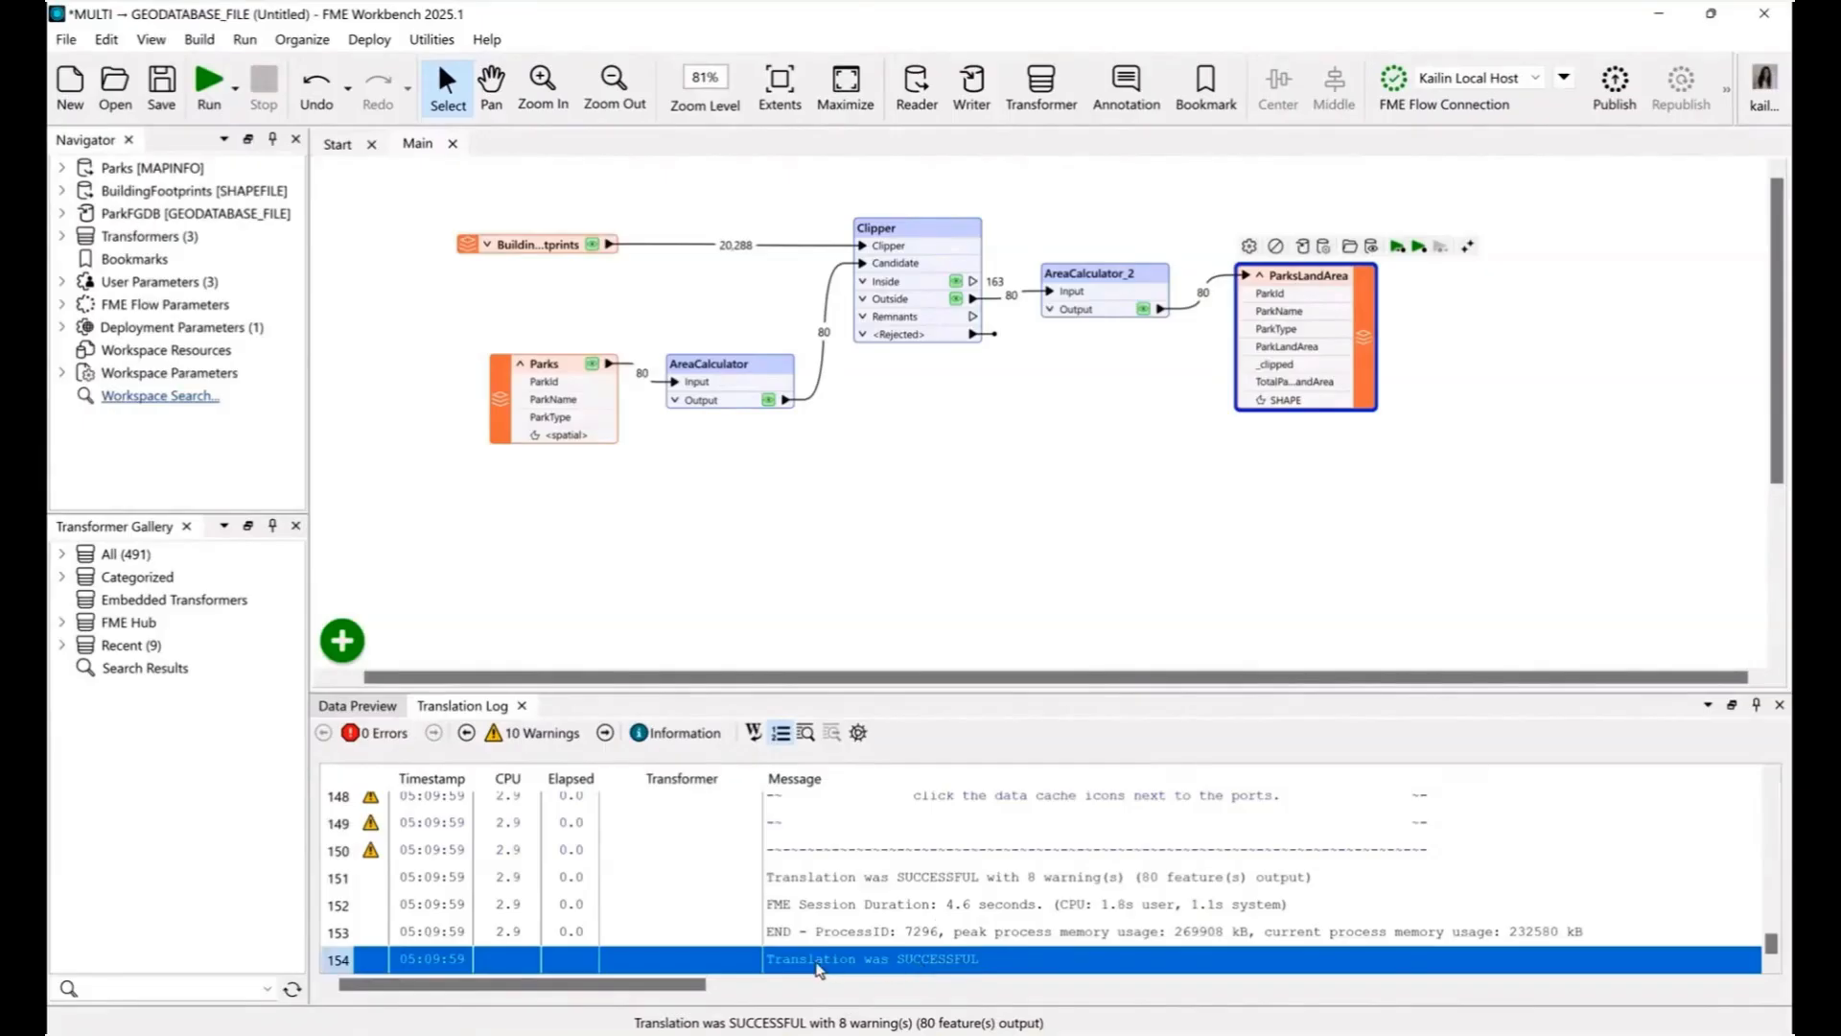
scroll(1266, 831, "up", 3)
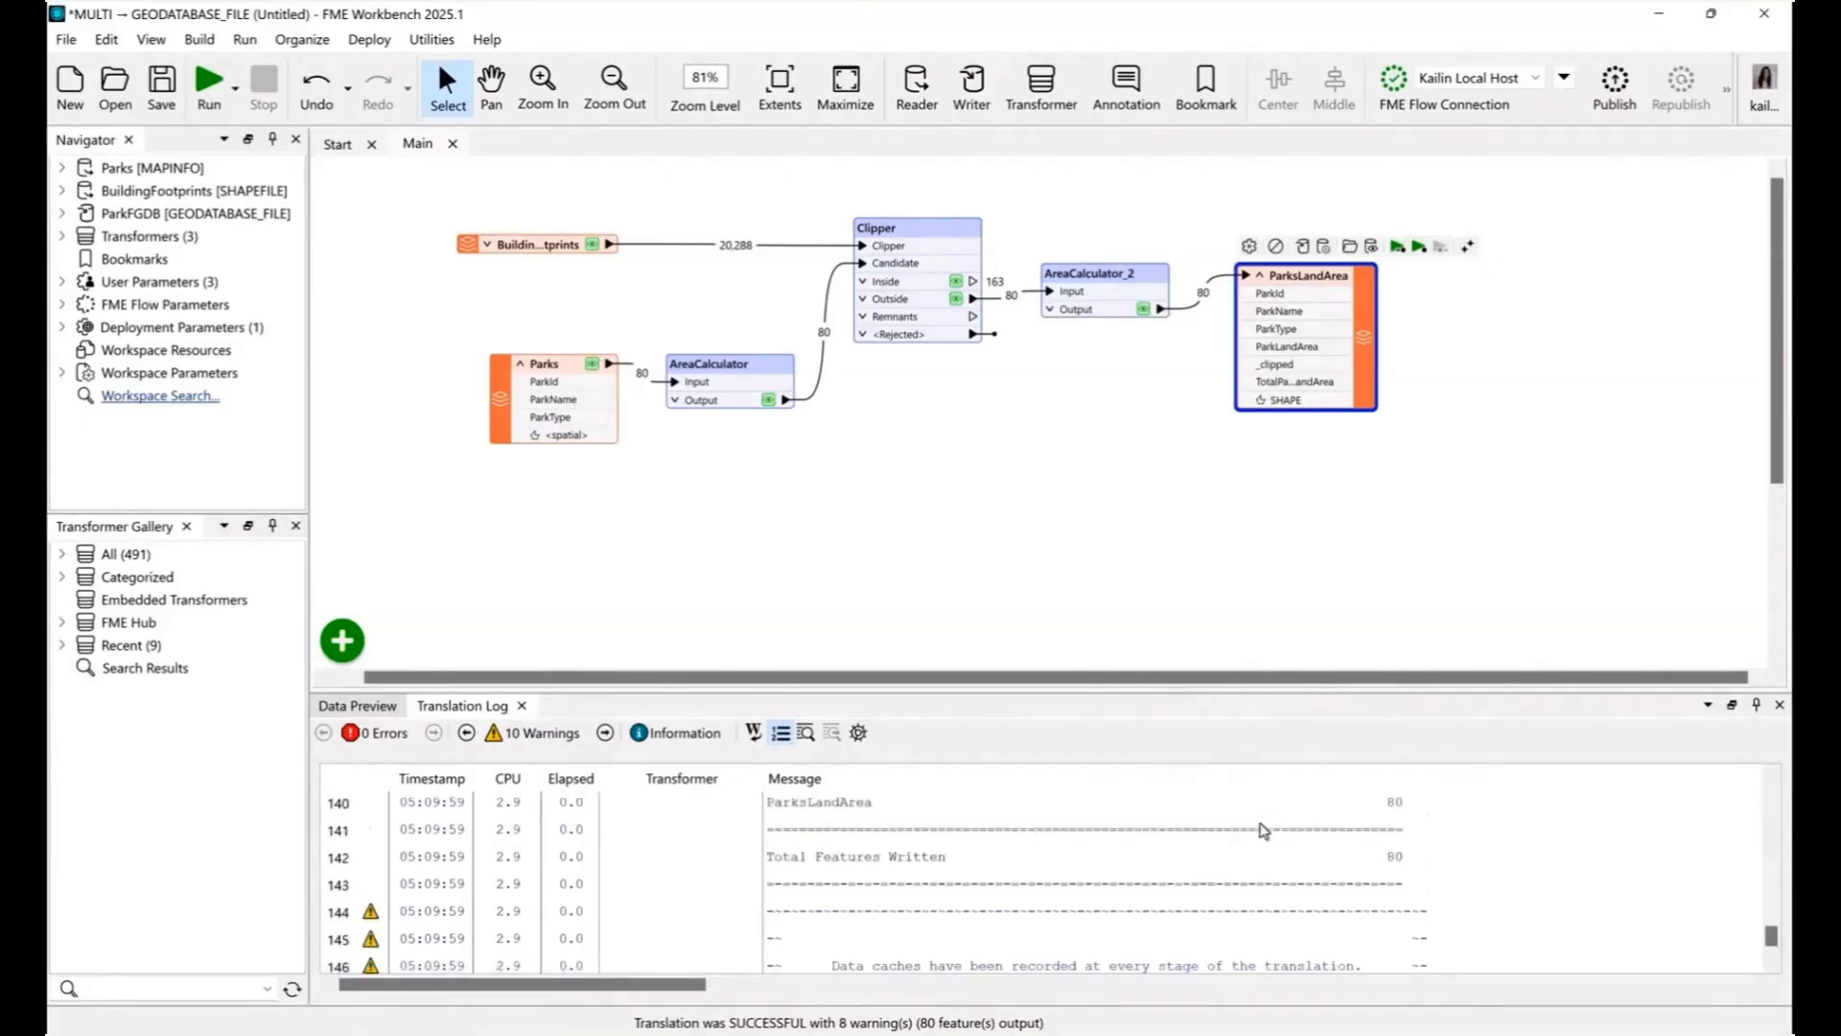
left_click(1287, 866)
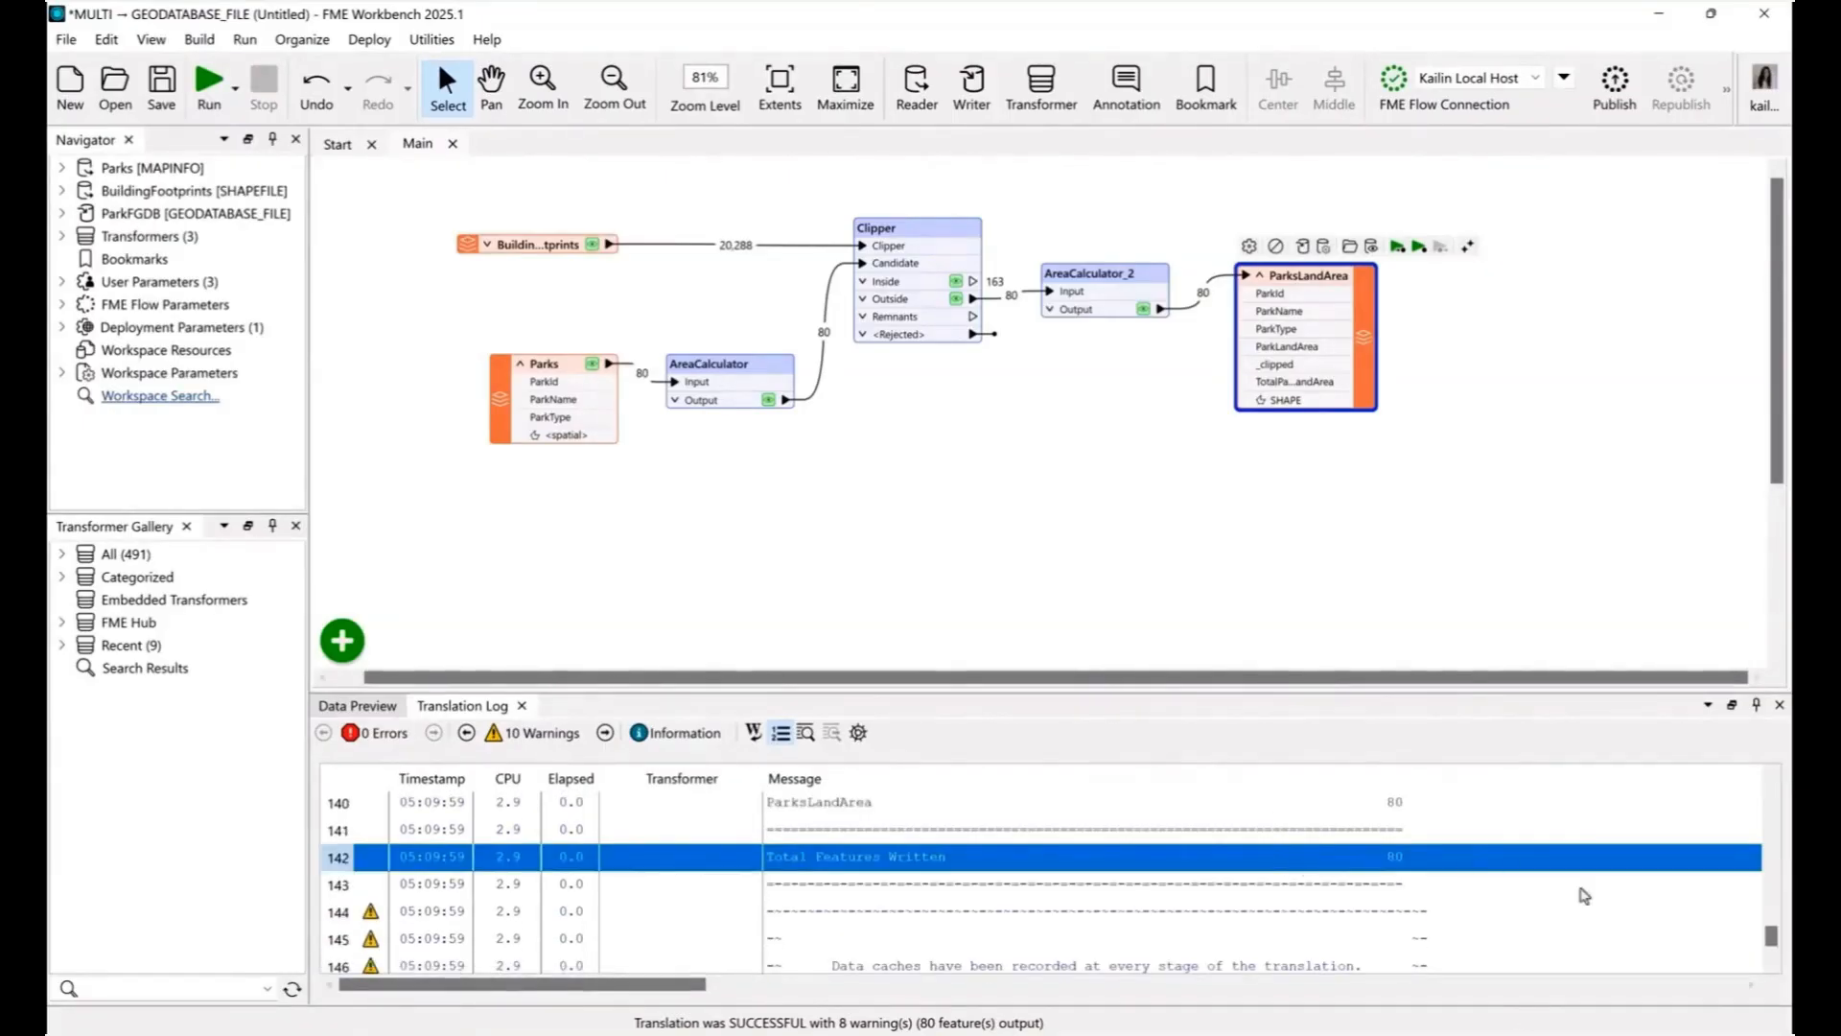